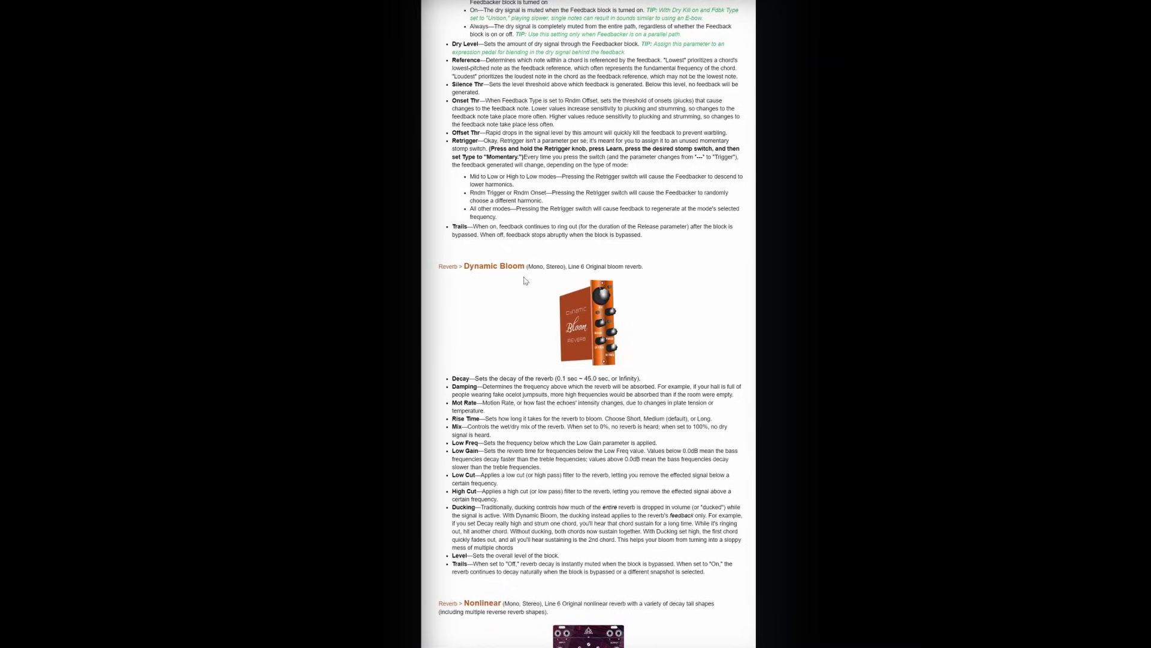
# Step: Read the Dynamic Bloom and Nonlinear reverb parameter descriptions and the Cab Delay > Auto Value entry in the 3.70 release notes
pyautogui.scroll(-3, 520, 264)
pyautogui.scroll(-3, 517, 259)
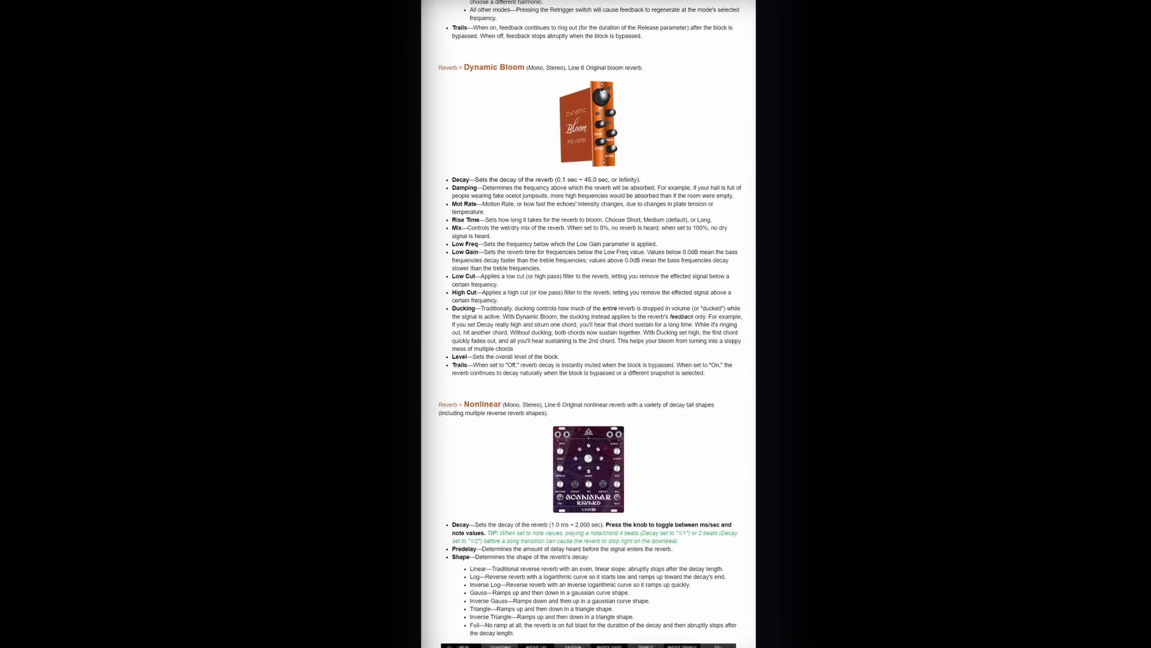
pyautogui.scroll(-5, 590, 217)
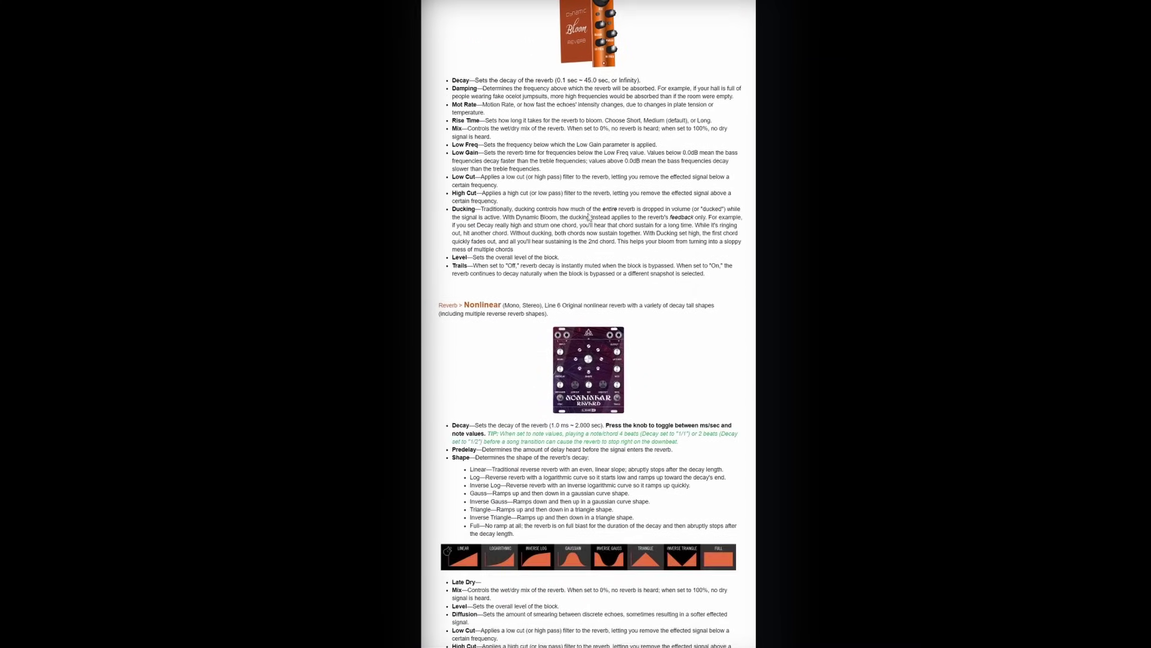
pyautogui.scroll(-2, 589, 287)
pyautogui.scroll(1, 589, 286)
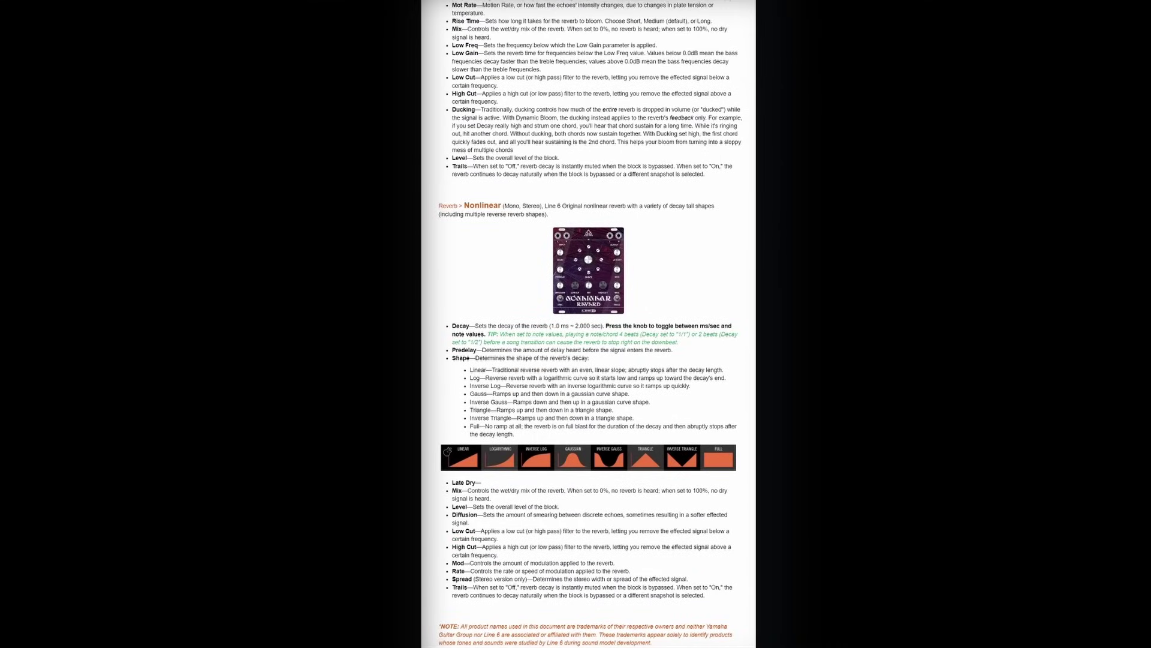
pyautogui.scroll(4, 589, 286)
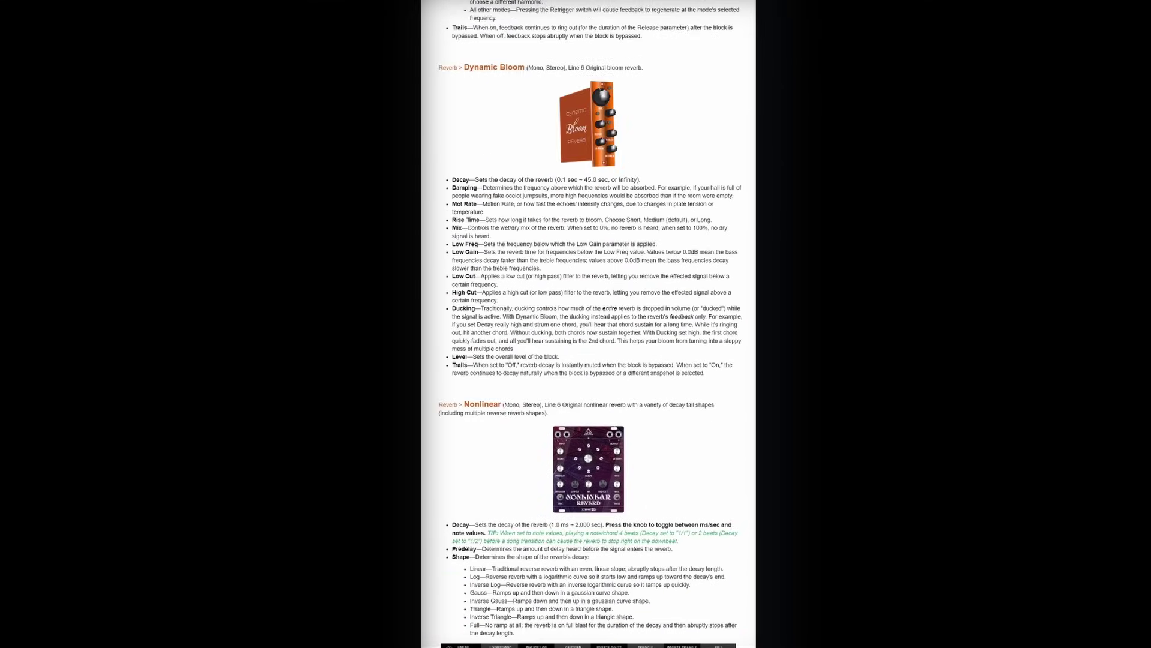
pyautogui.scroll(-5, 589, 286)
pyautogui.scroll(-7, 589, 286)
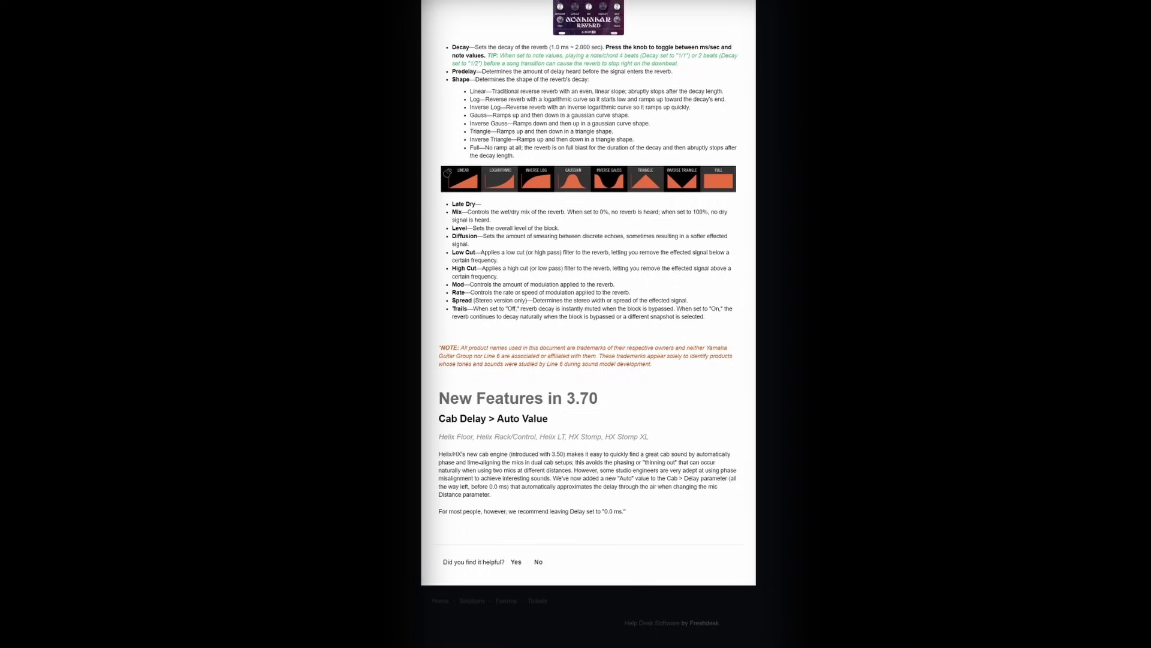
pyautogui.moveTo(434, 423); pyautogui.dragTo(617, 423)
pyautogui.click(614, 424)
# Step: Review the new amps, cabs and effects sections of the 3.70 release notes
pyautogui.scroll(20, 588, 324)
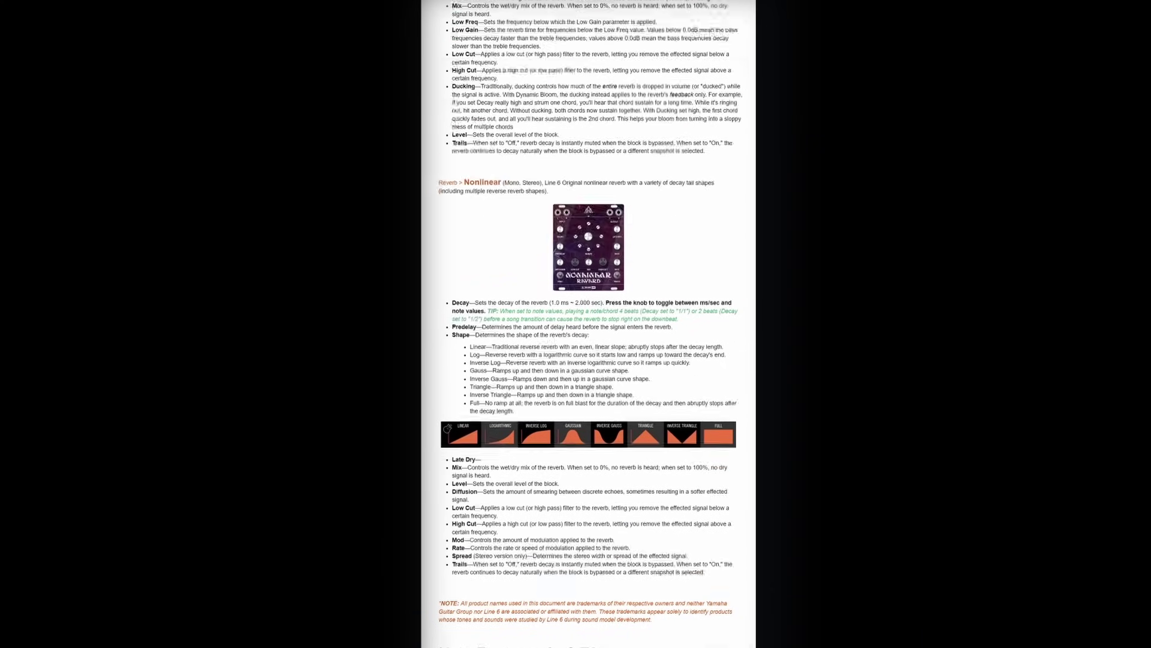
pyautogui.scroll(15, 589, 324)
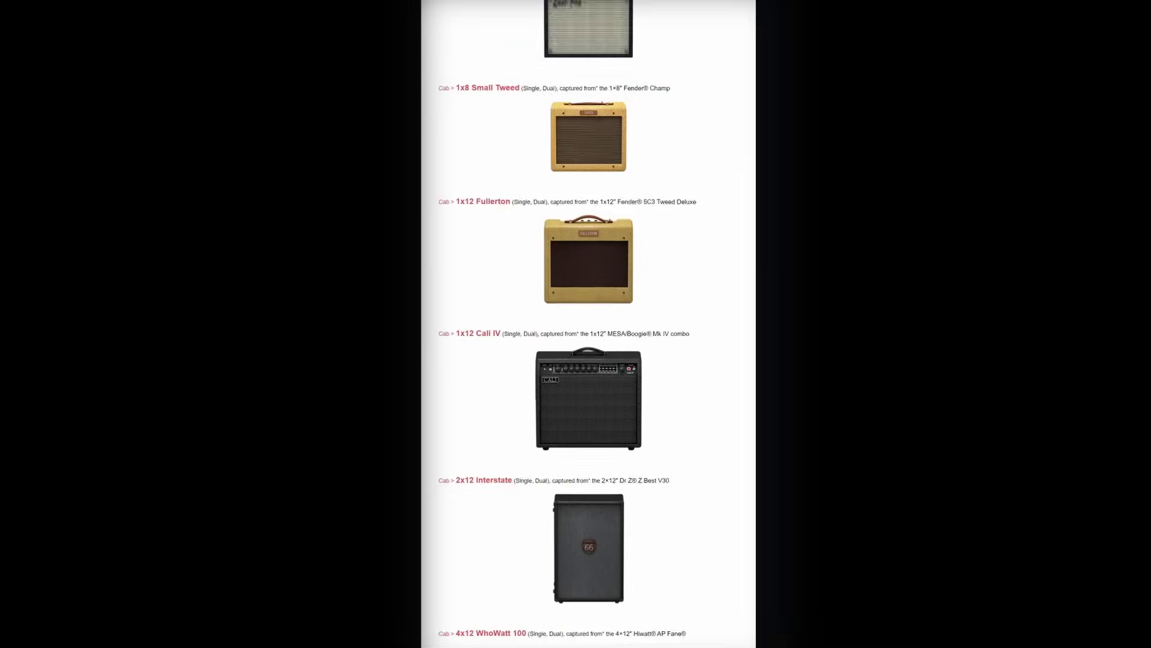
pyautogui.scroll(-3, 650, 399)
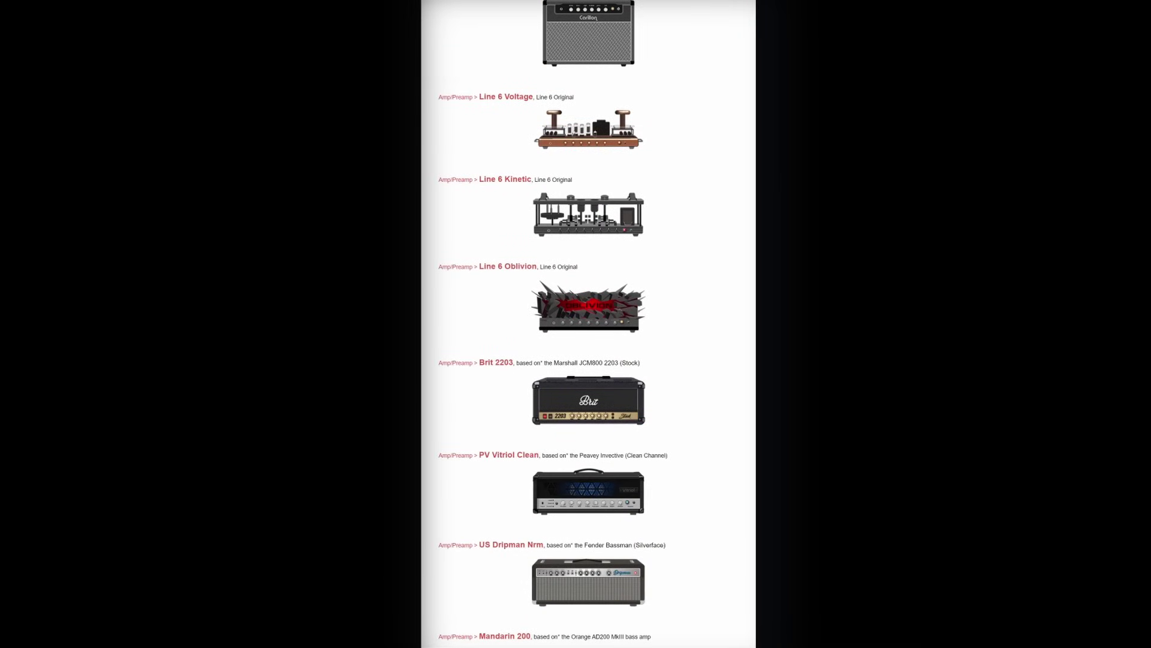
pyautogui.scroll(-8, 588, 324)
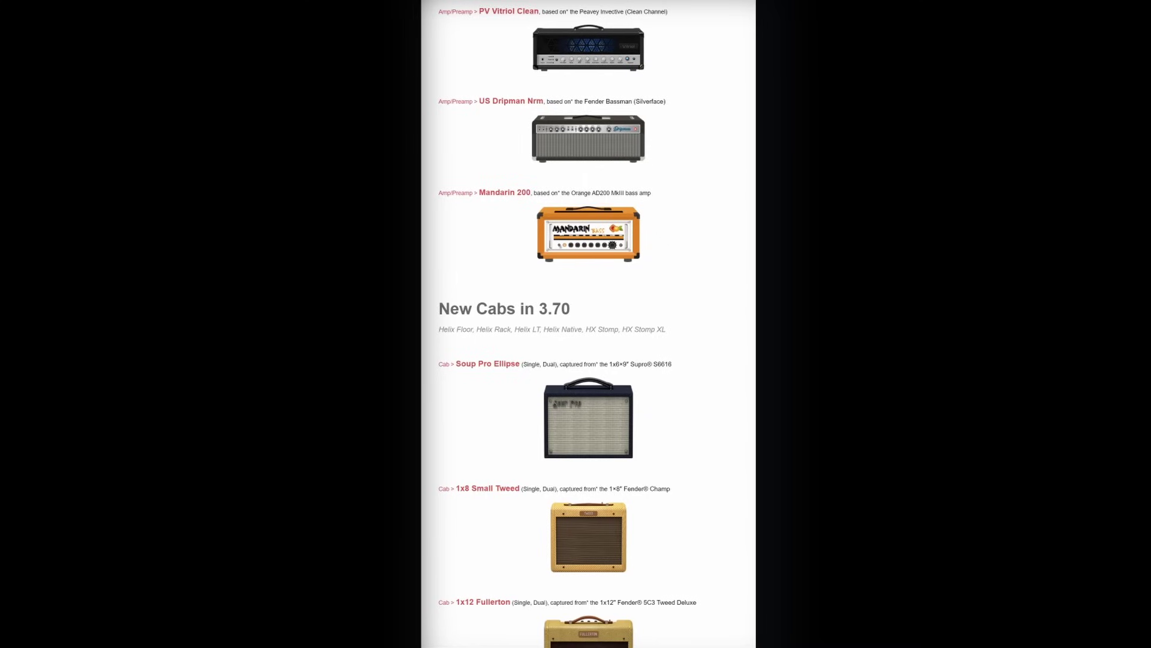
pyautogui.scroll(-20, 589, 324)
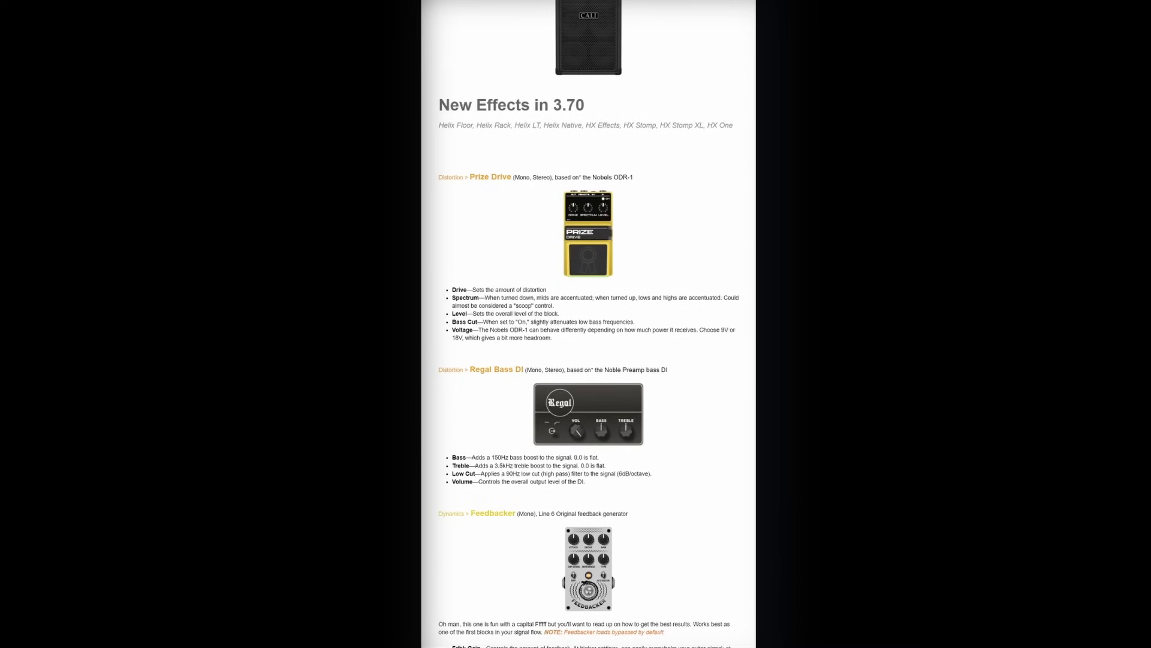
pyautogui.scroll(-20, 730, 322)
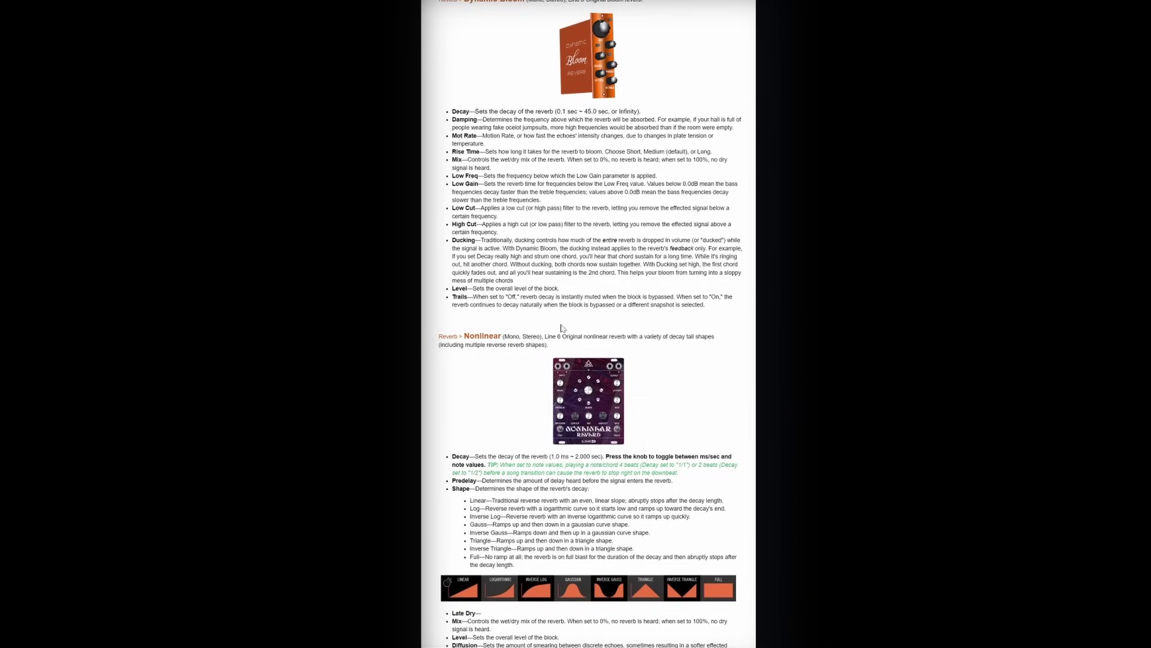
pyautogui.scroll(1, 617, 202)
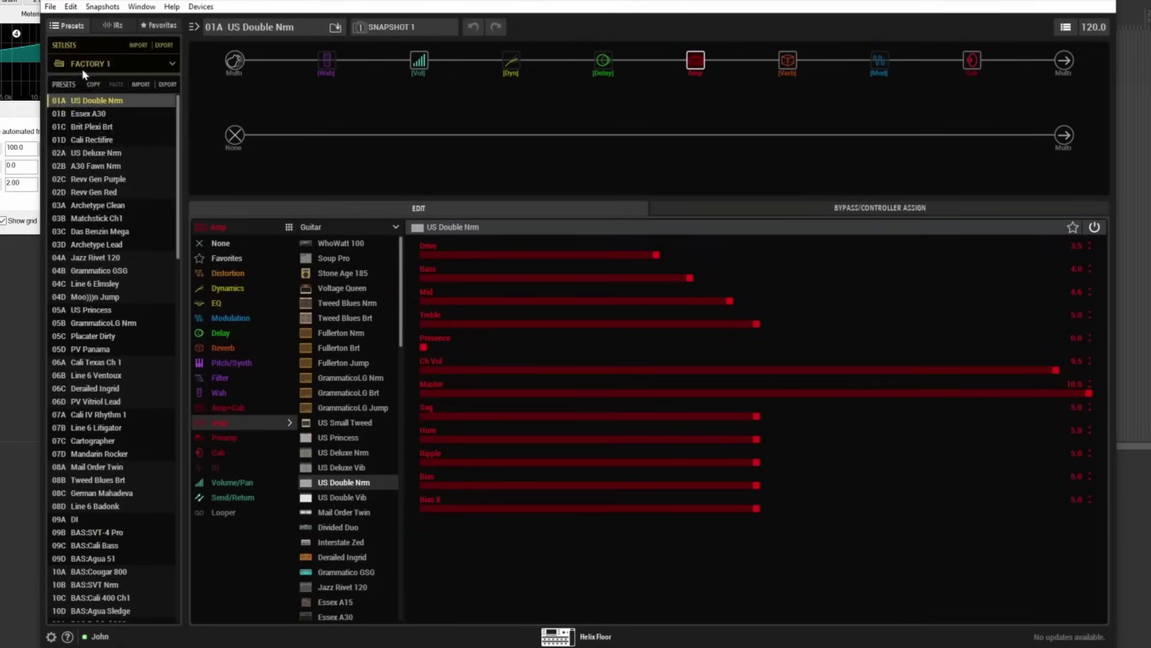
# Step: In HX Edit, open preset 14C CORDY80sCOVER from the TEMPLATES setlist and add a mono Feedbacker block at the start of path 1
pyautogui.click(82, 69)
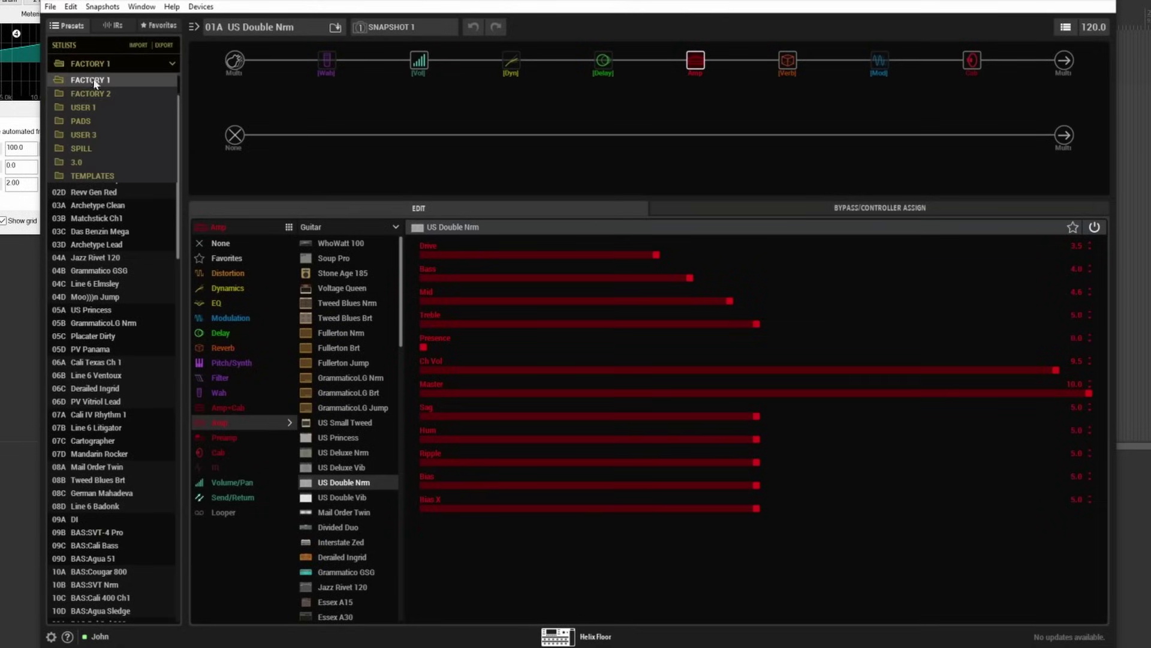
pyautogui.click(93, 167)
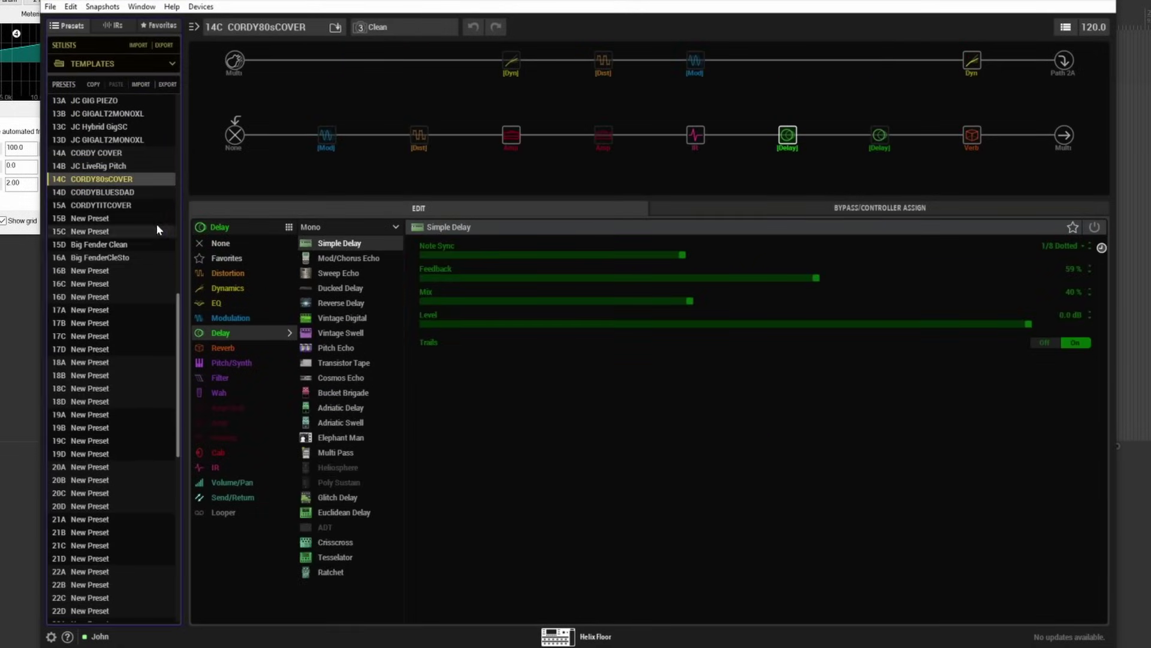
pyautogui.rightClick(327, 60)
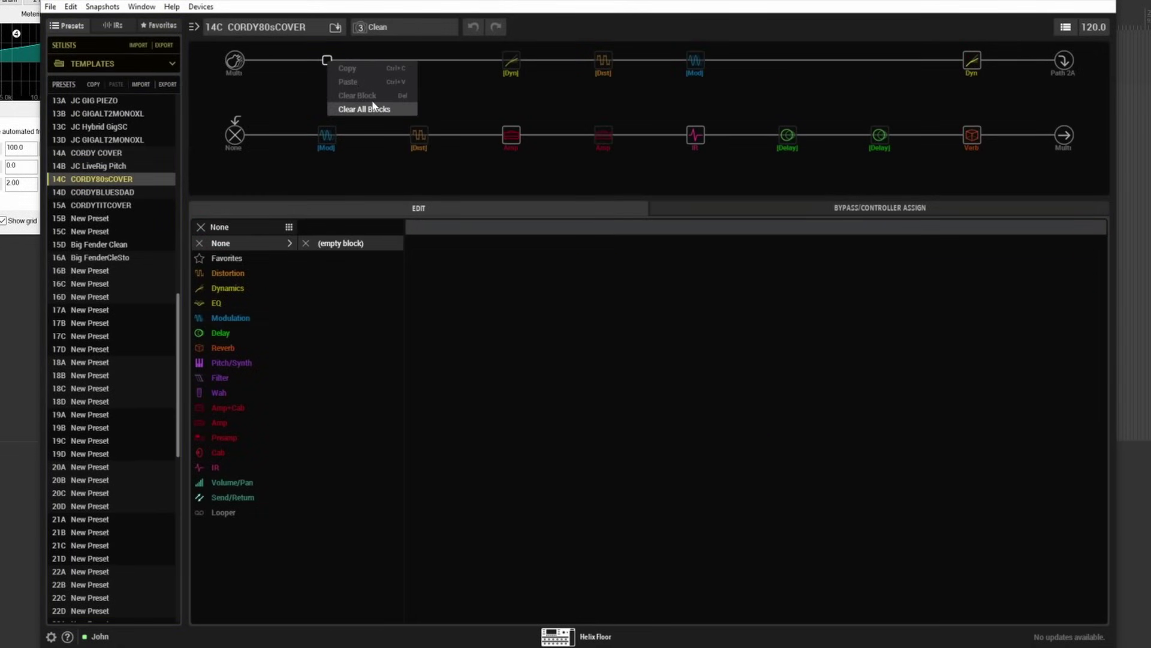
pyautogui.press('Escape')
pyautogui.click(228, 289)
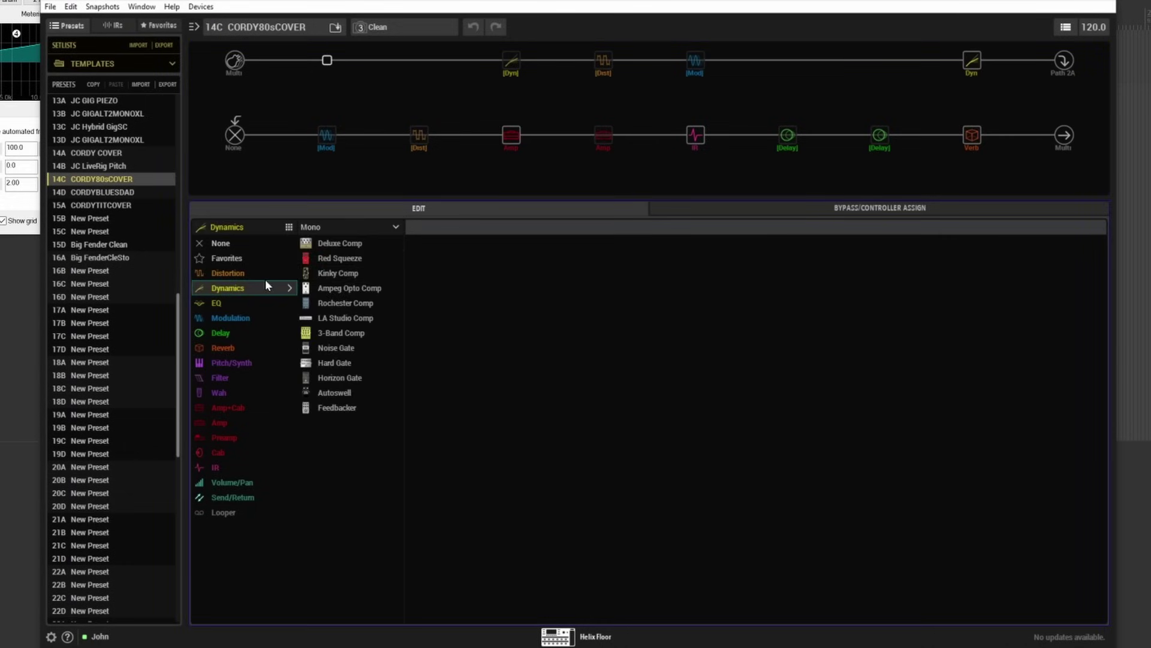
pyautogui.click(340, 408)
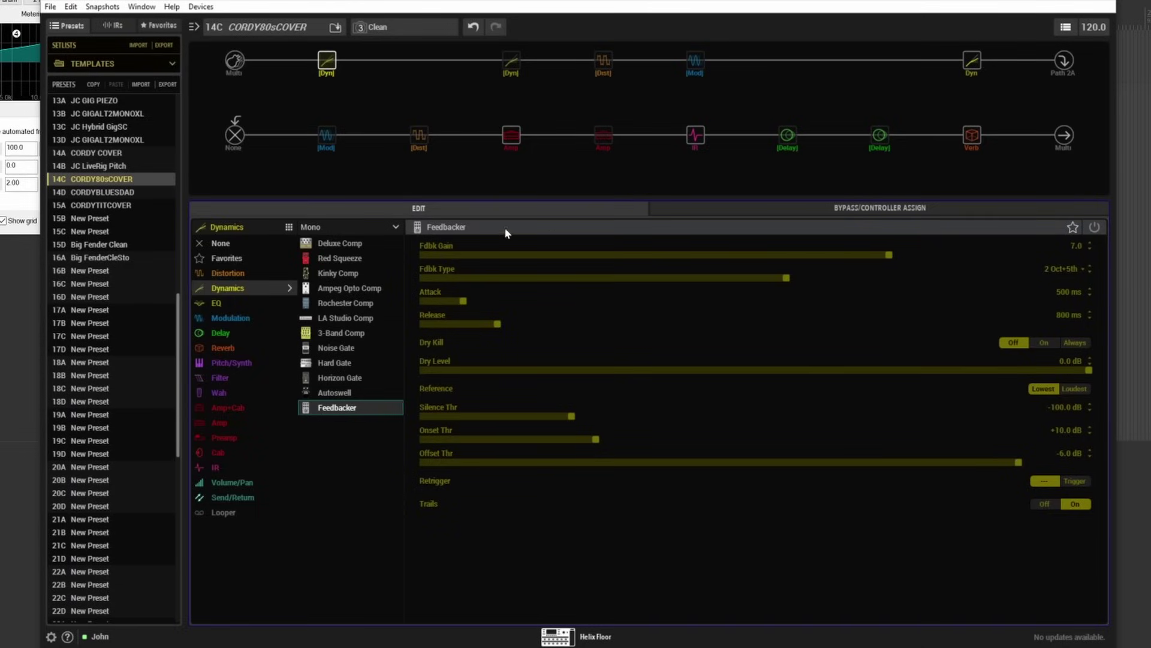
# Step: Set the Feedbacker's Footswitch 8 bypass assignment to the Momentary type
pyautogui.click(907, 209)
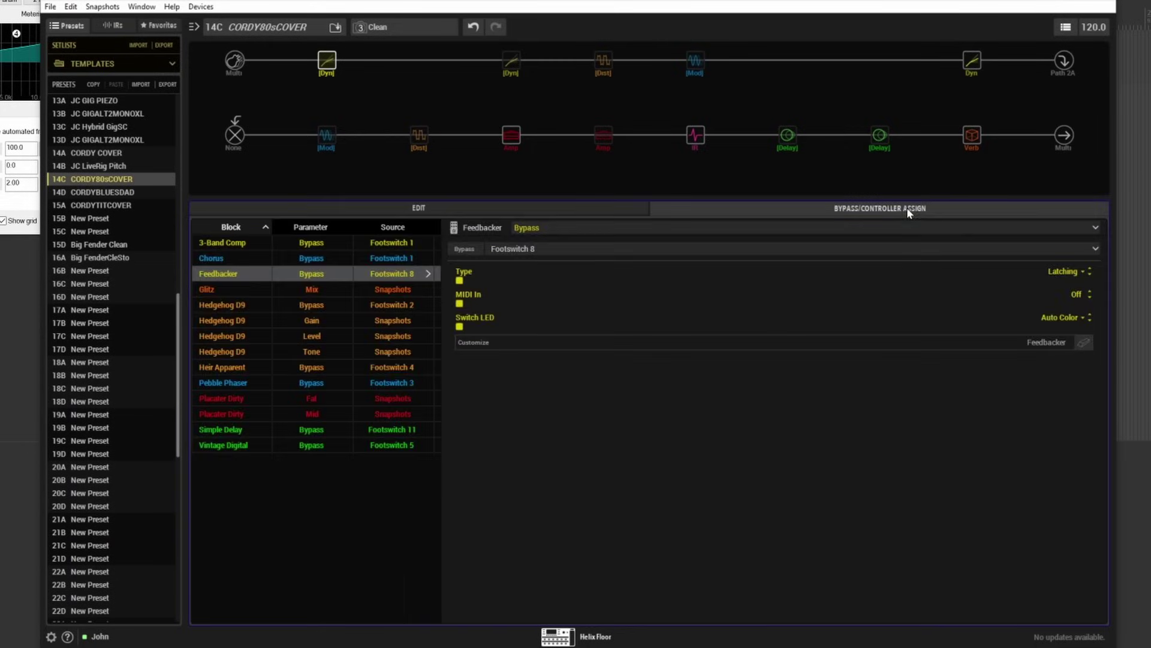
pyautogui.click(1078, 271)
pyautogui.click(1063, 295)
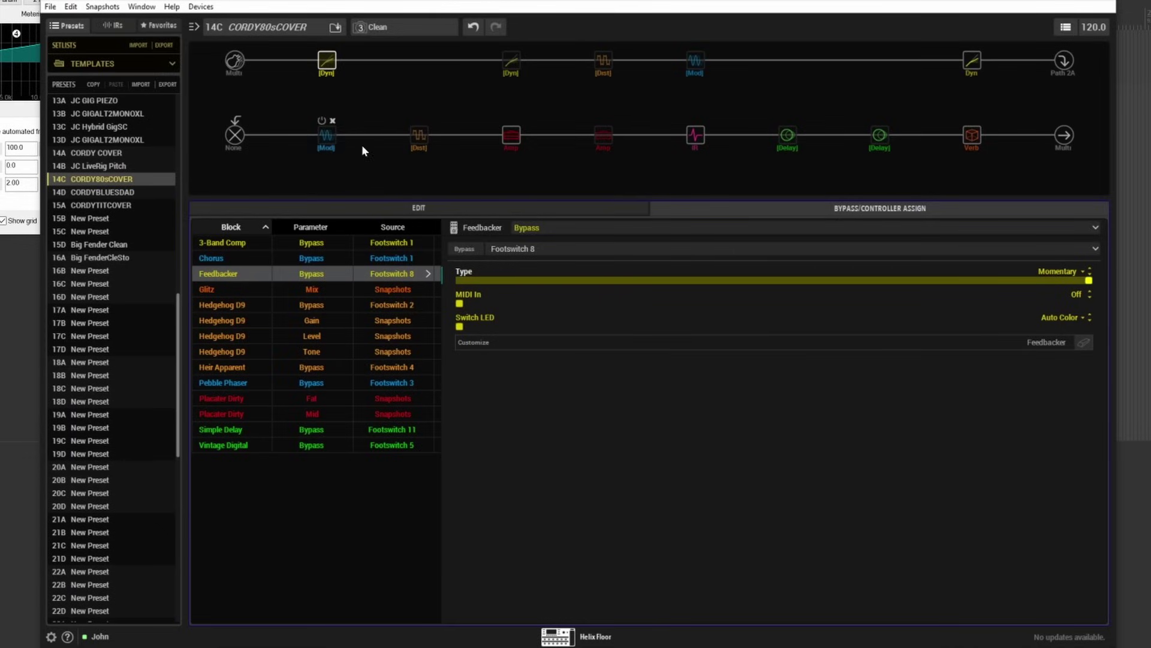
# Step: Set the Feedbacker block's feedback type to Oct+5th
pyautogui.click(330, 72)
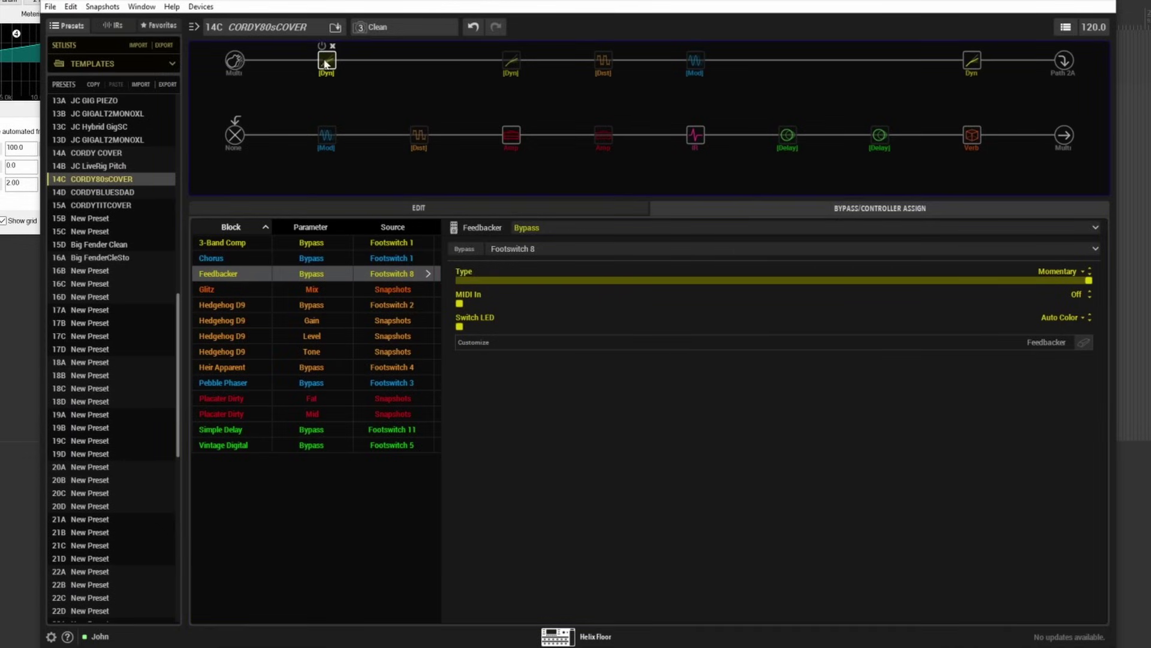
pyautogui.click(478, 210)
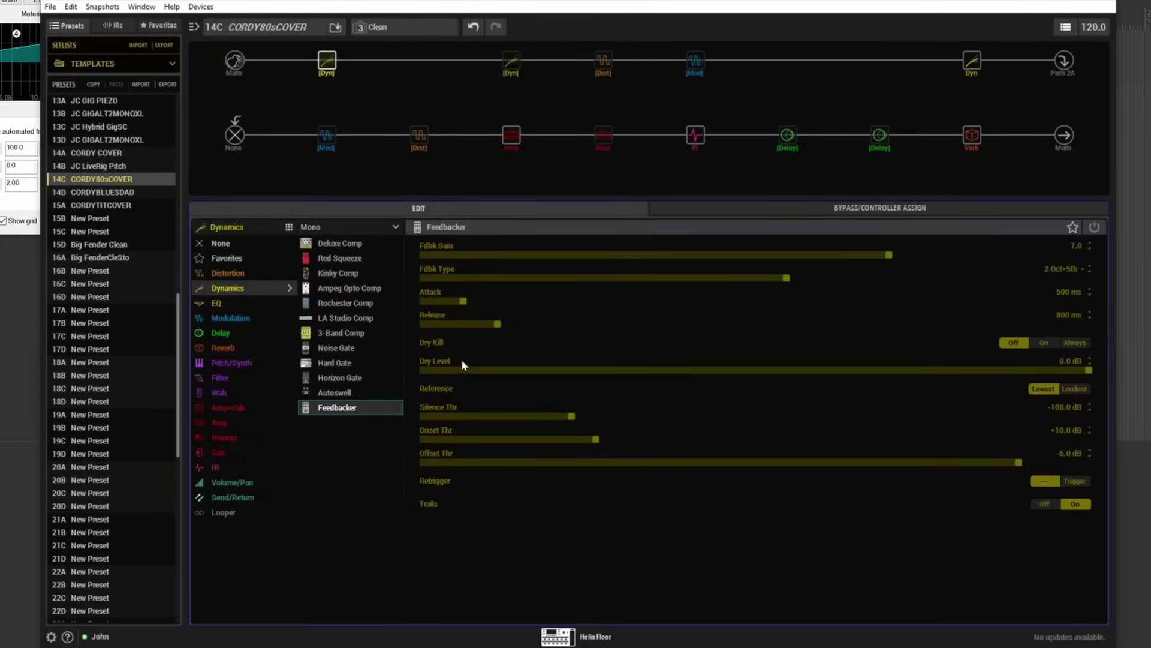
pyautogui.moveTo(781, 276); pyautogui.dragTo(550, 296)
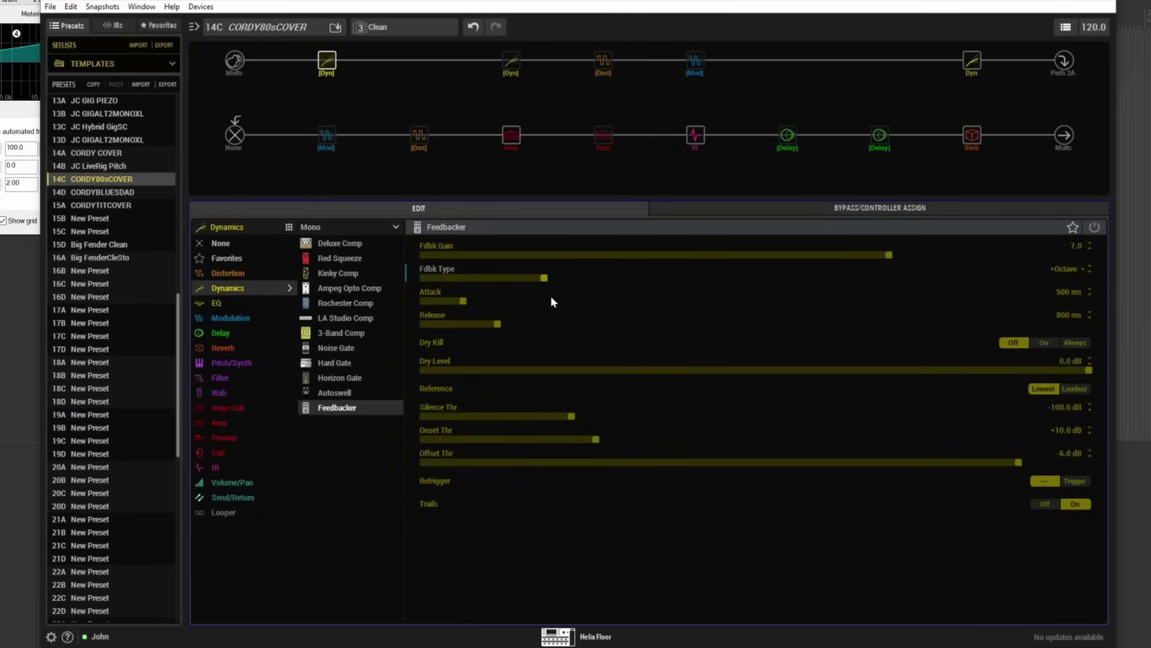
pyautogui.moveTo(587, 282); pyautogui.dragTo(618, 287)
# Step: Switch to the Rhythm snapshot and set the Feedbacker's release to 363 ms
pyautogui.click(412, 28)
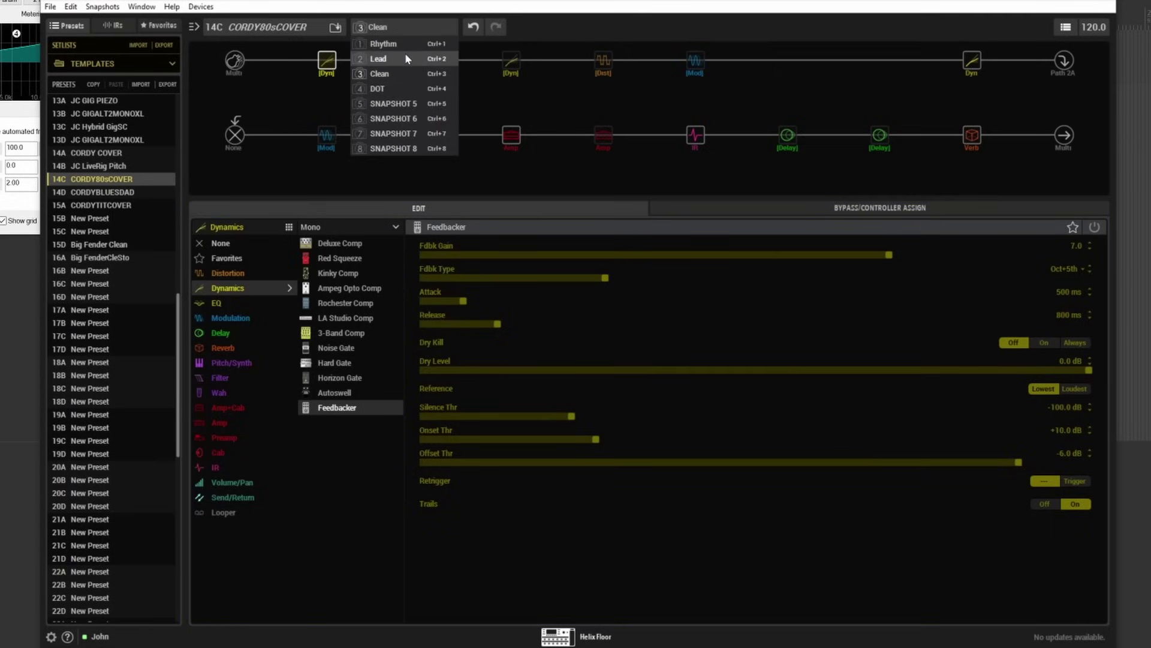
pyautogui.click(397, 44)
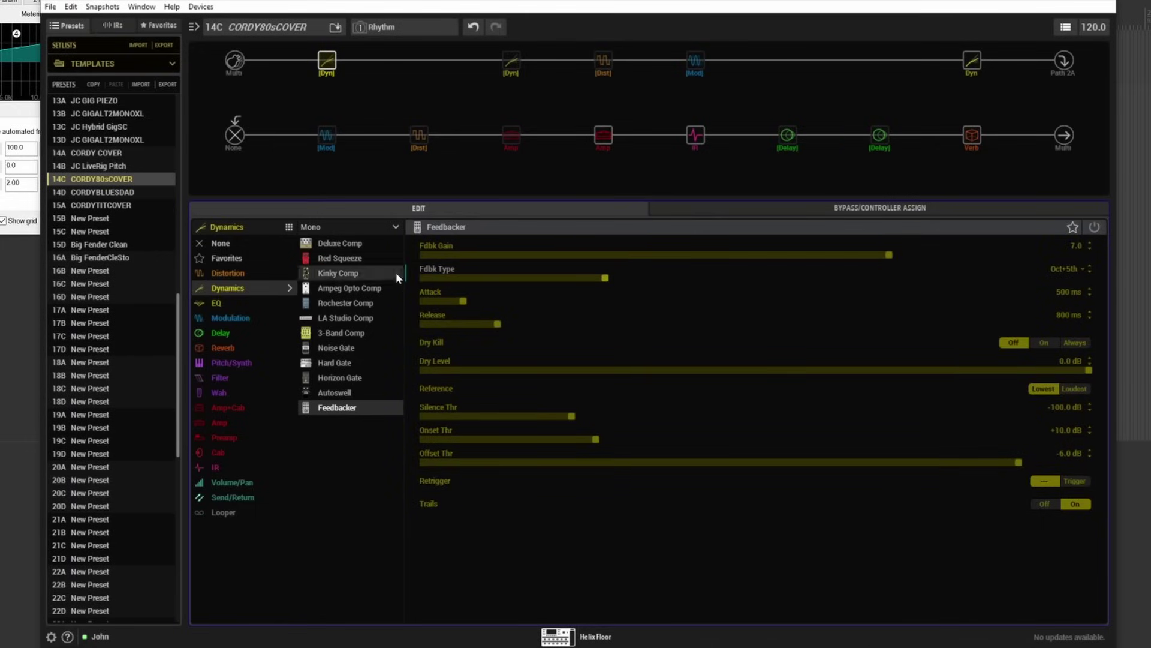
pyautogui.moveTo(501, 326); pyautogui.dragTo(449, 324)
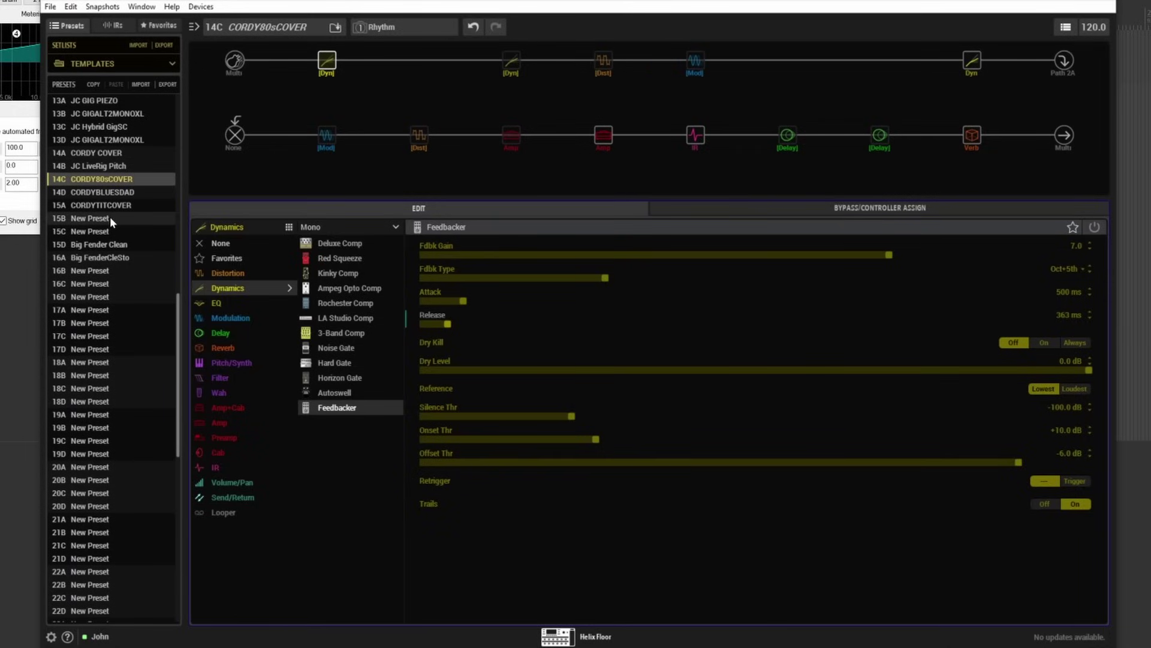
pyautogui.click(604, 144)
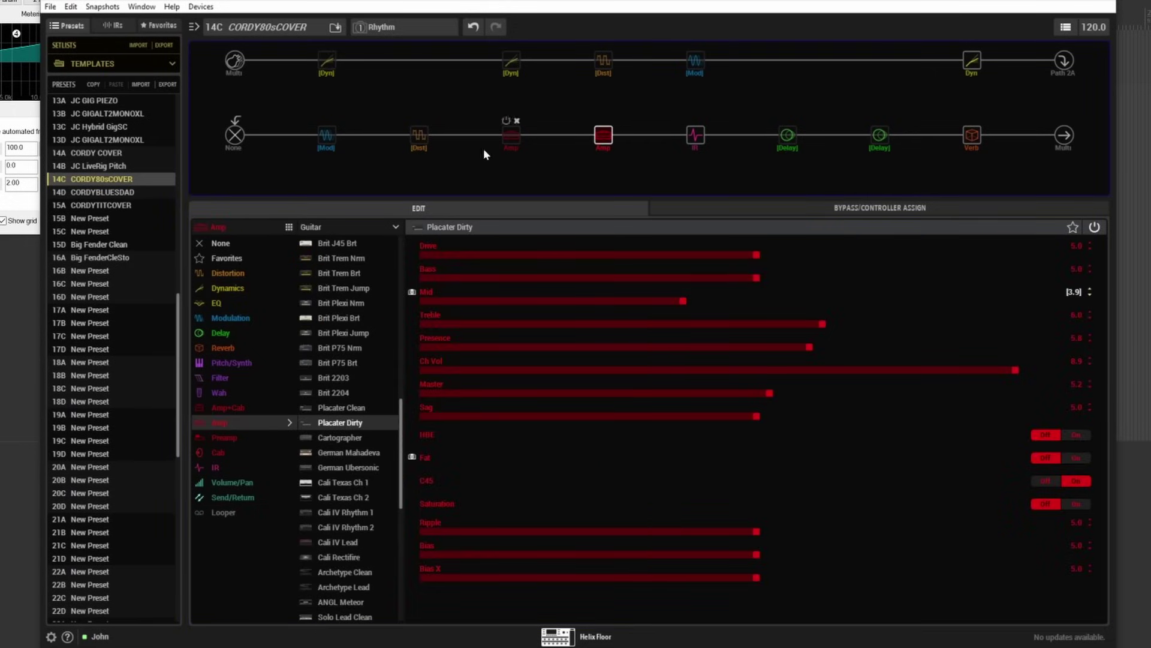
# Step: In empty preset 15B, add a single 4x12 Greenback 25 cab with the 67 Cond mic at position 5.2
pyautogui.click(107, 219)
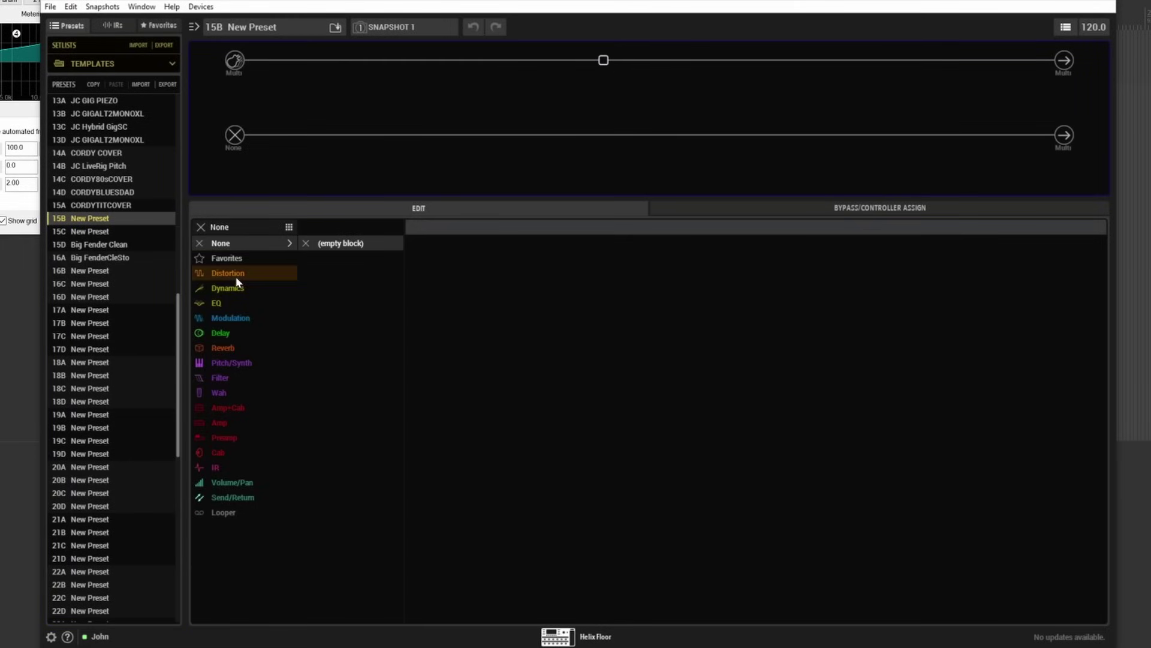
pyautogui.click(226, 451)
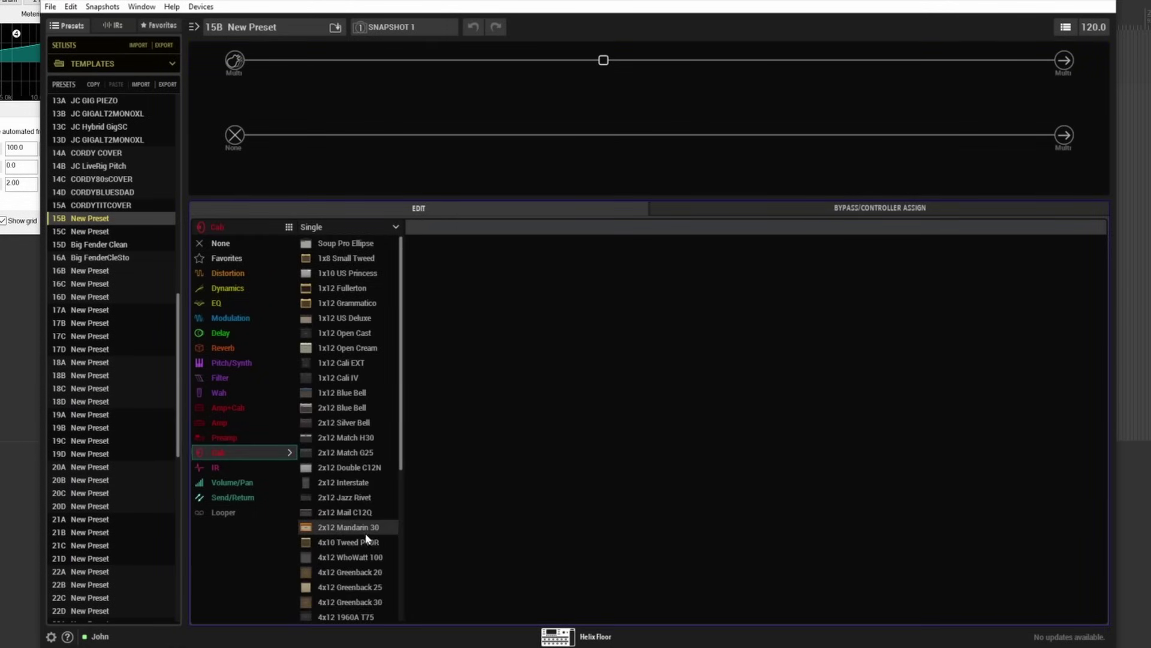
pyautogui.click(376, 586)
pyautogui.moveTo(1045, 396); pyautogui.dragTo(1071, 399)
pyautogui.moveTo(758, 306); pyautogui.dragTo(786, 304)
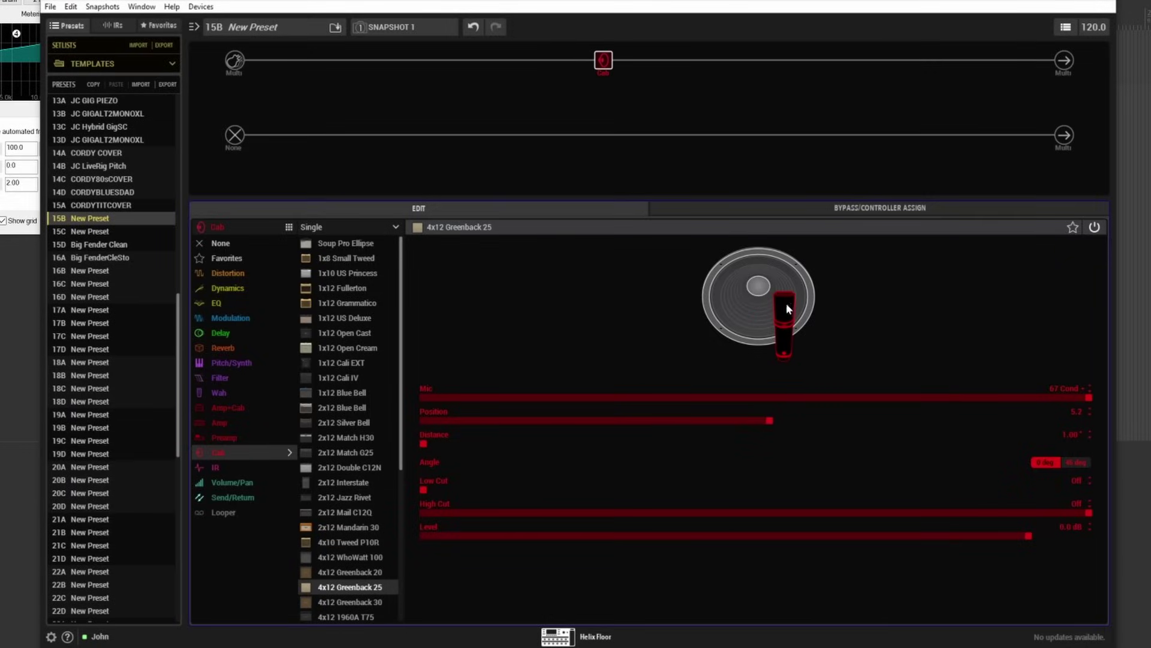
# Step: Add a Brit 2203 guitar amp block in the slot directly before the cab
pyautogui.click(512, 60)
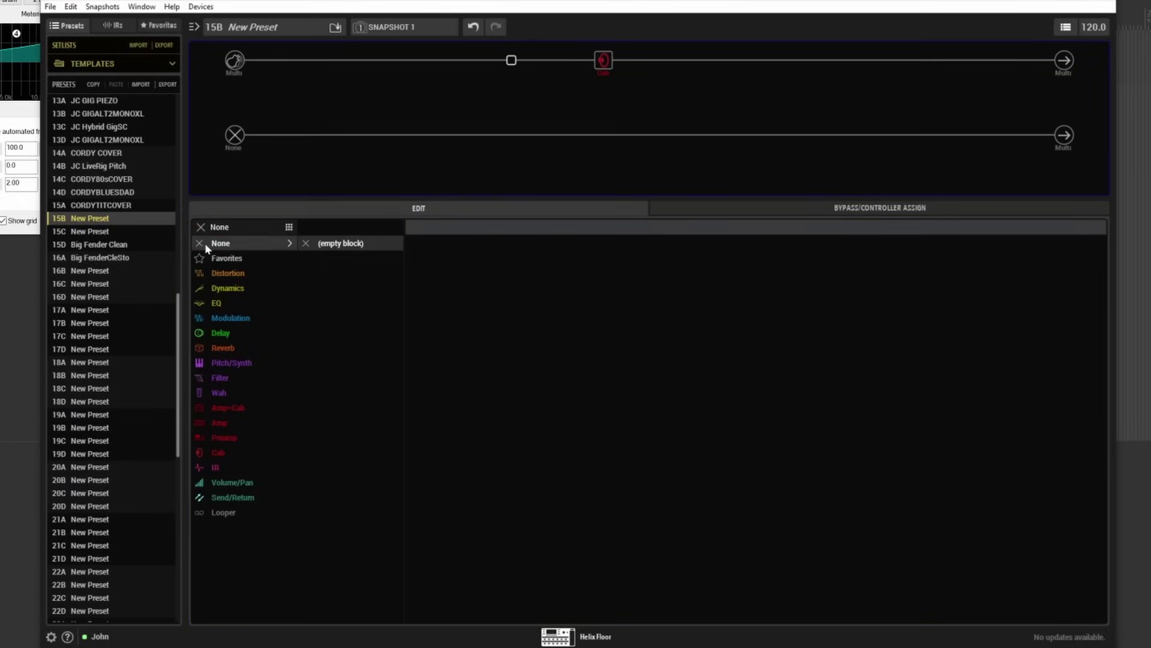
pyautogui.click(227, 423)
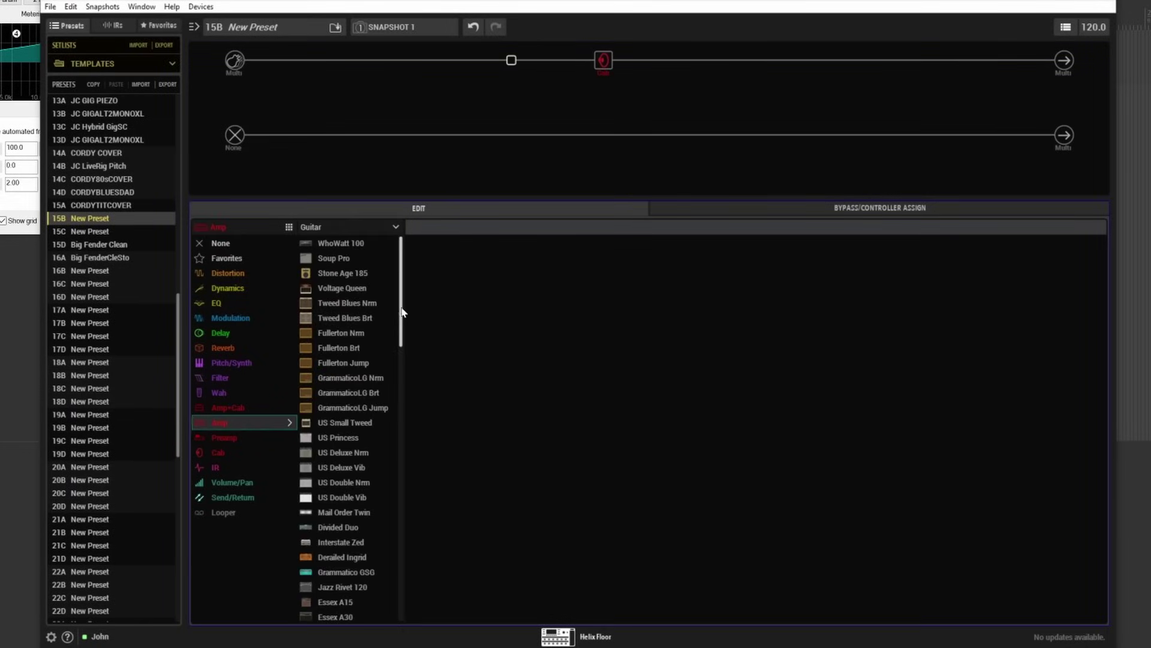
pyautogui.moveTo(405, 313); pyautogui.dragTo(416, 455)
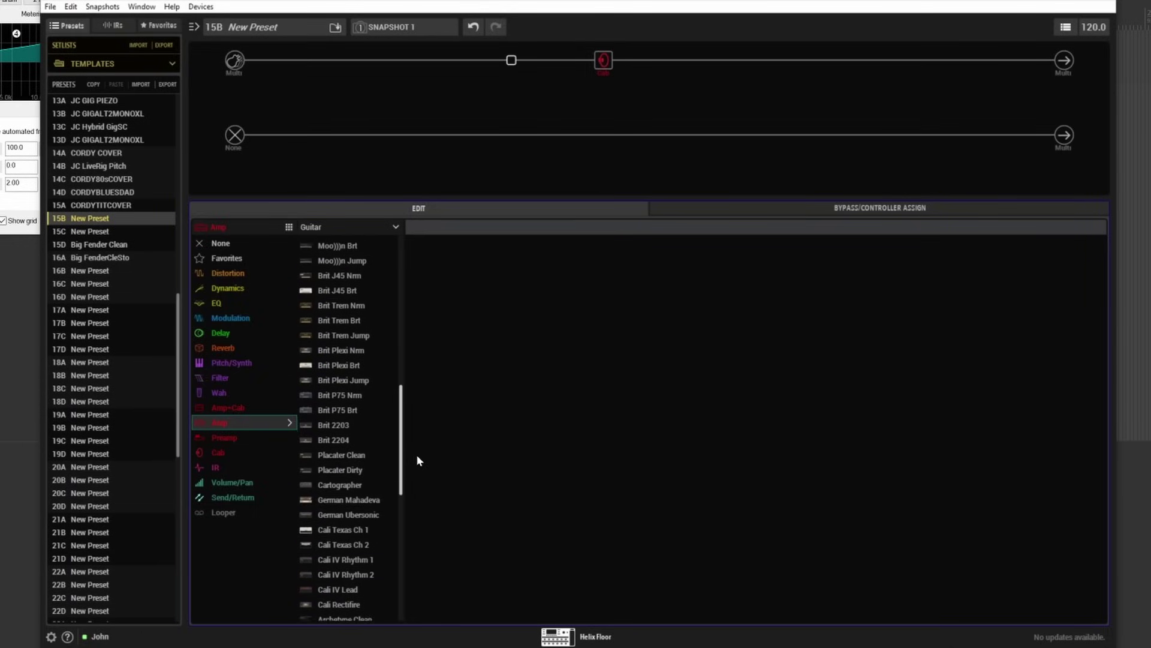
pyautogui.click(341, 424)
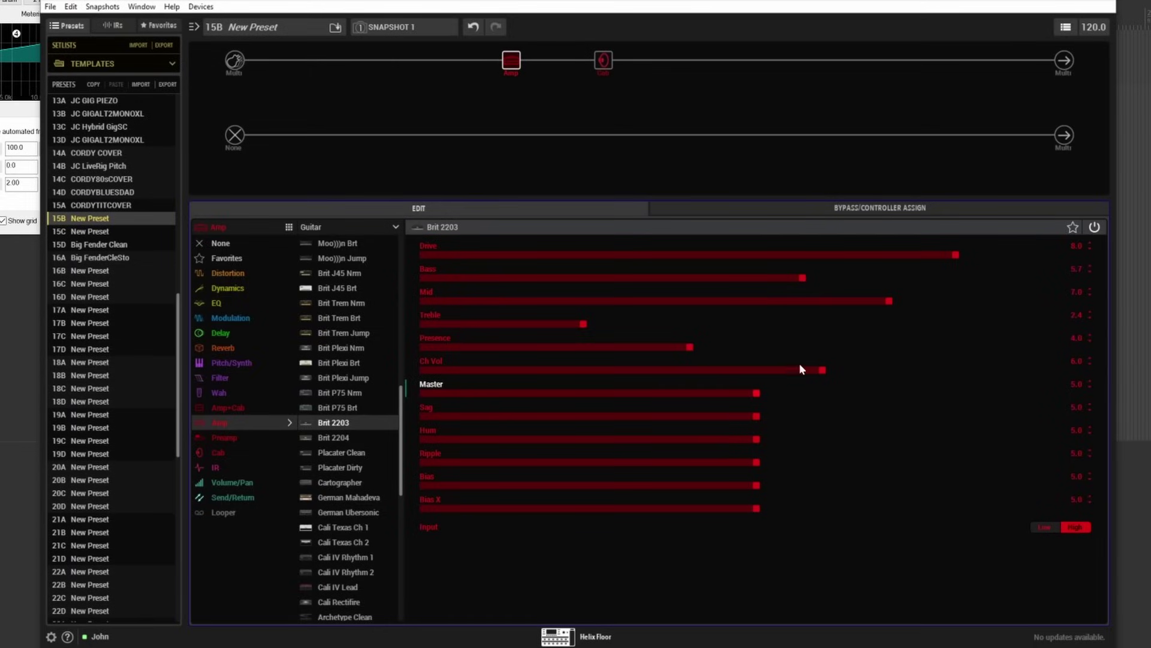
# Step: Set the Brit 2203's channel volume to 6.7 and both its mid and treble to 8.1
pyautogui.moveTo(827, 372); pyautogui.dragTo(870, 361)
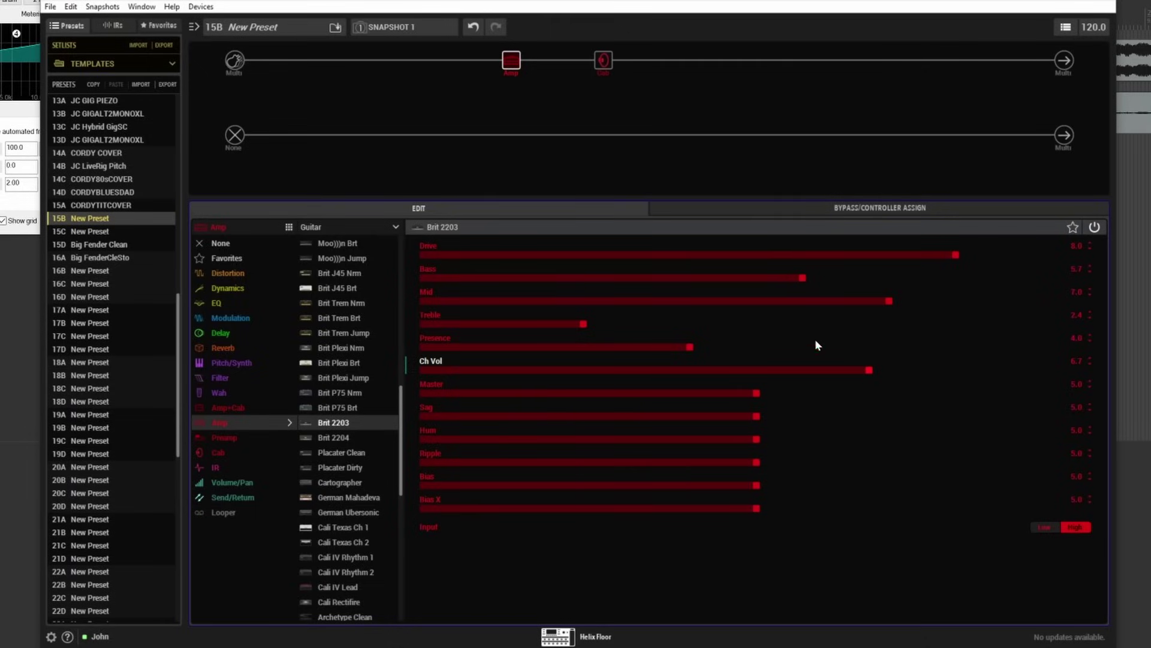
pyautogui.moveTo(653, 322); pyautogui.dragTo(915, 322)
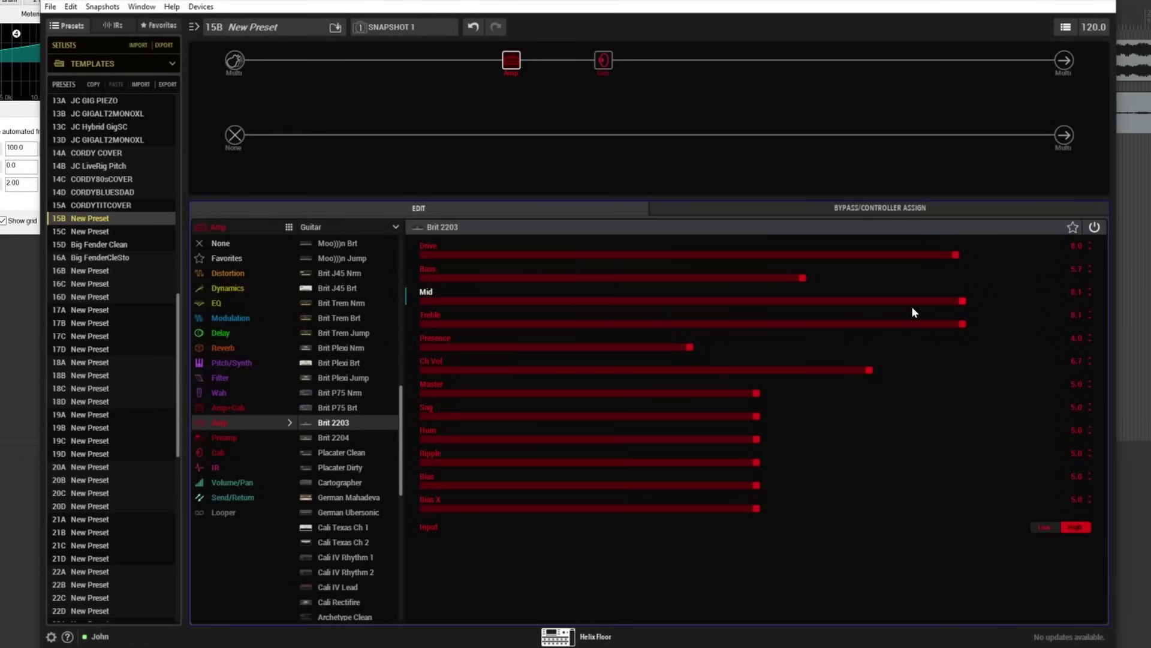
# Step: Set the Brit 2203's drive to 1.4, bass to 1.9, master to 8.3 and channel volume to 8.1
pyautogui.moveTo(811, 279); pyautogui.dragTo(840, 279)
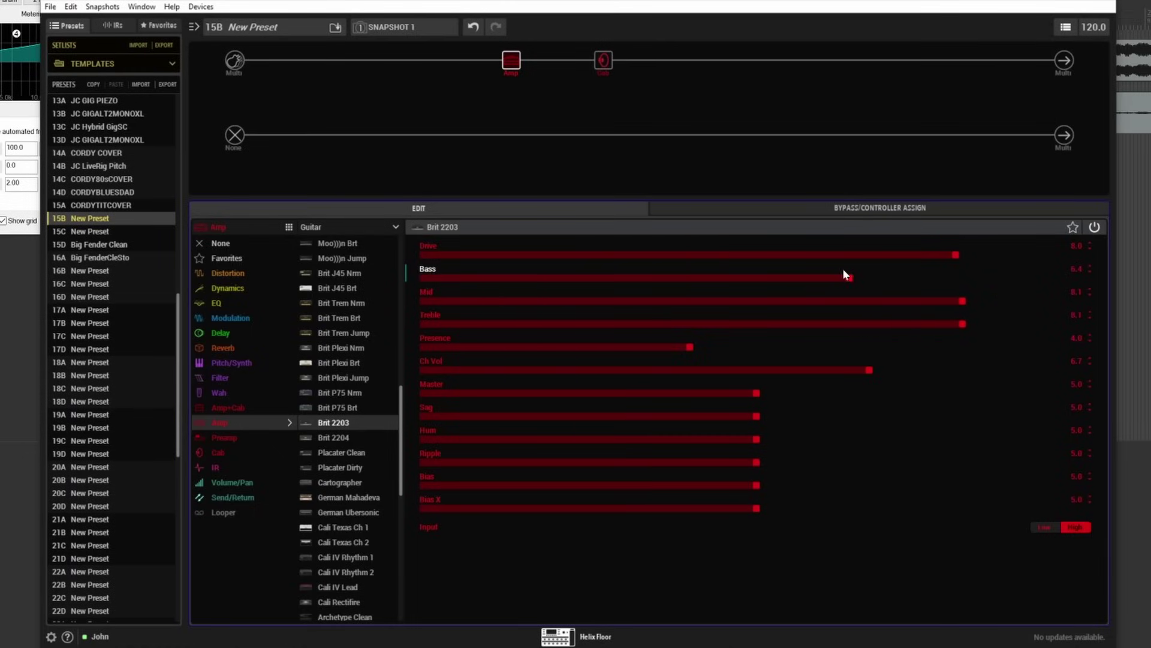
pyautogui.moveTo(745, 280); pyautogui.dragTo(550, 273)
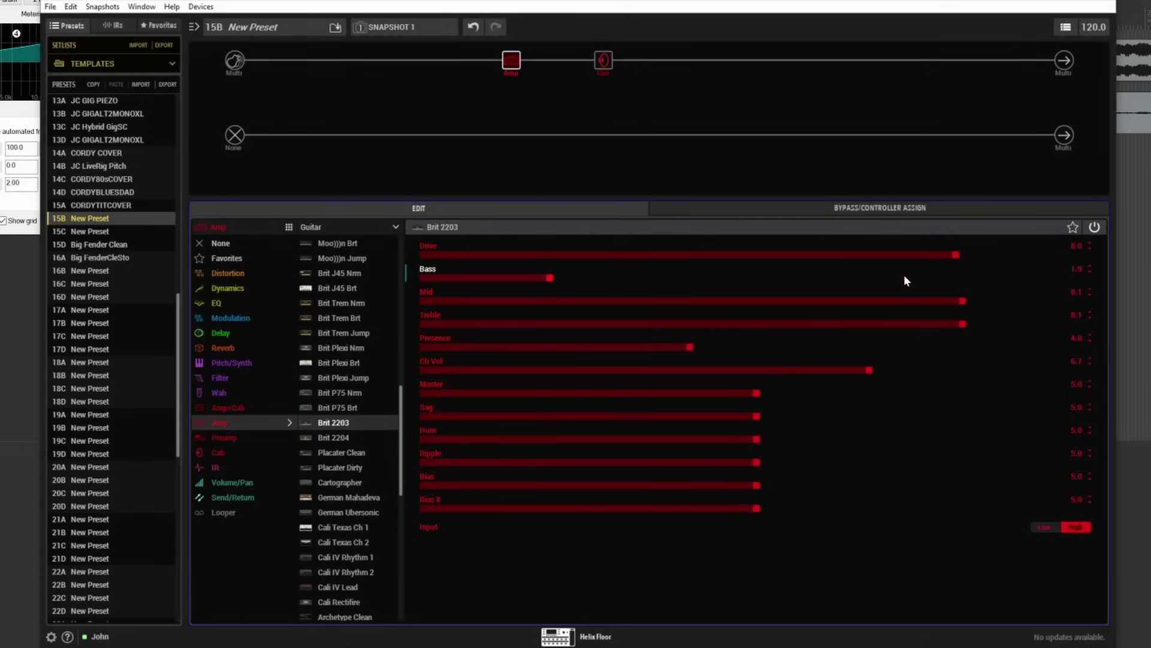
pyautogui.moveTo(960, 255); pyautogui.dragTo(604, 265)
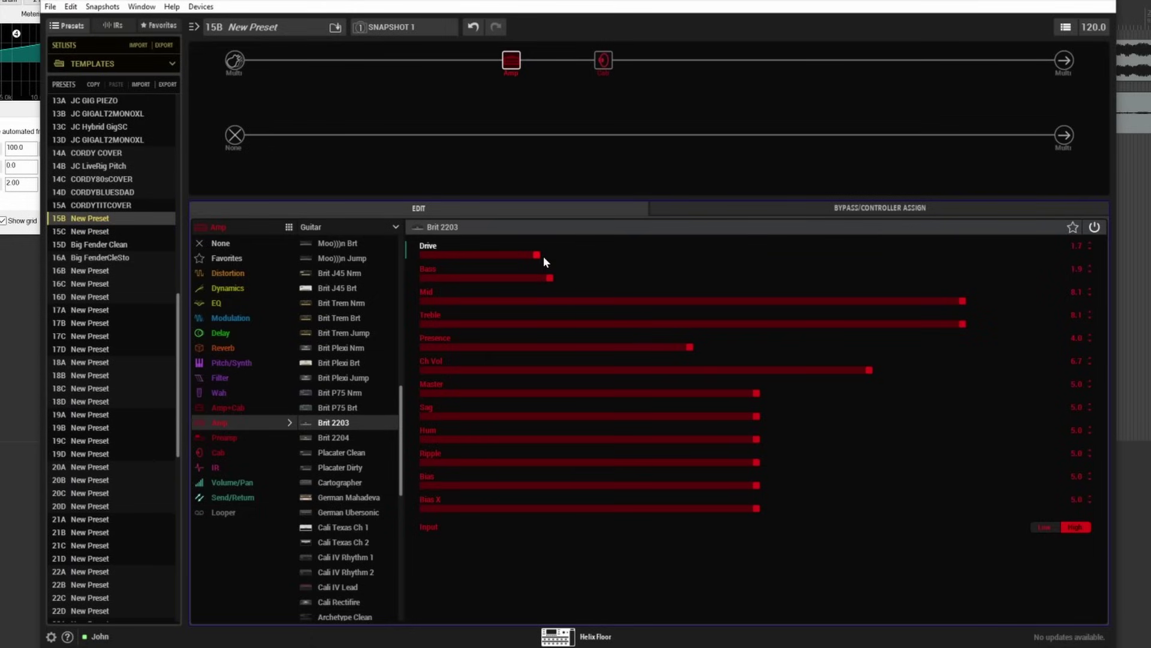
pyautogui.moveTo(749, 398); pyautogui.dragTo(1001, 395)
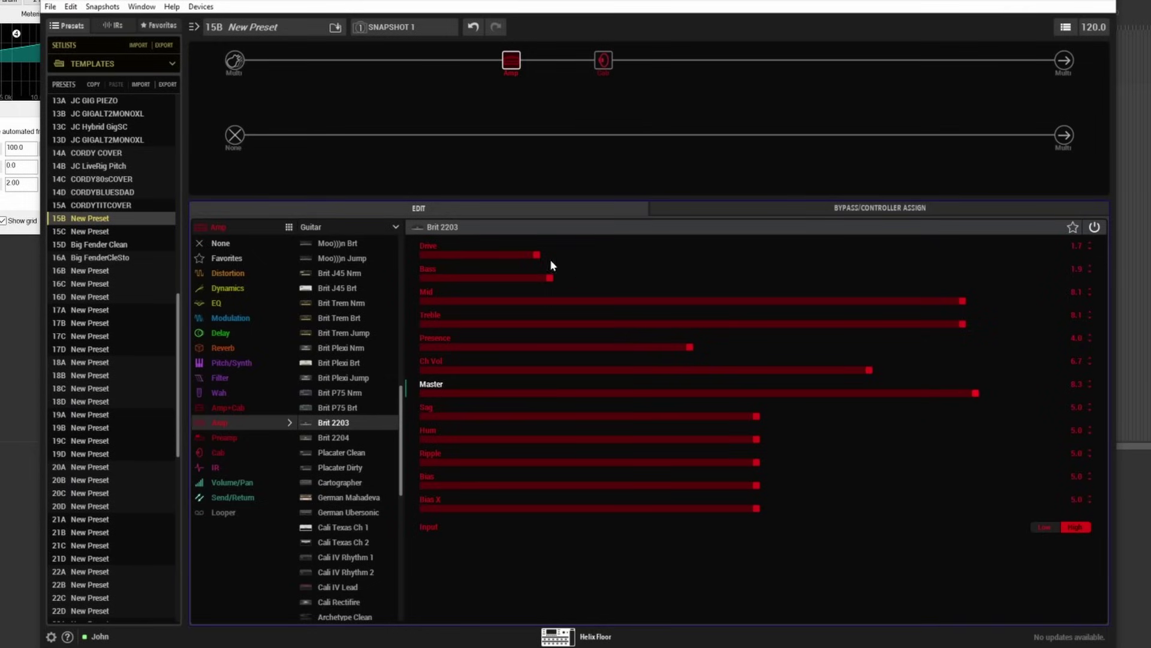
pyautogui.moveTo(536, 254); pyautogui.dragTo(515, 255)
pyautogui.moveTo(871, 370); pyautogui.dragTo(967, 369)
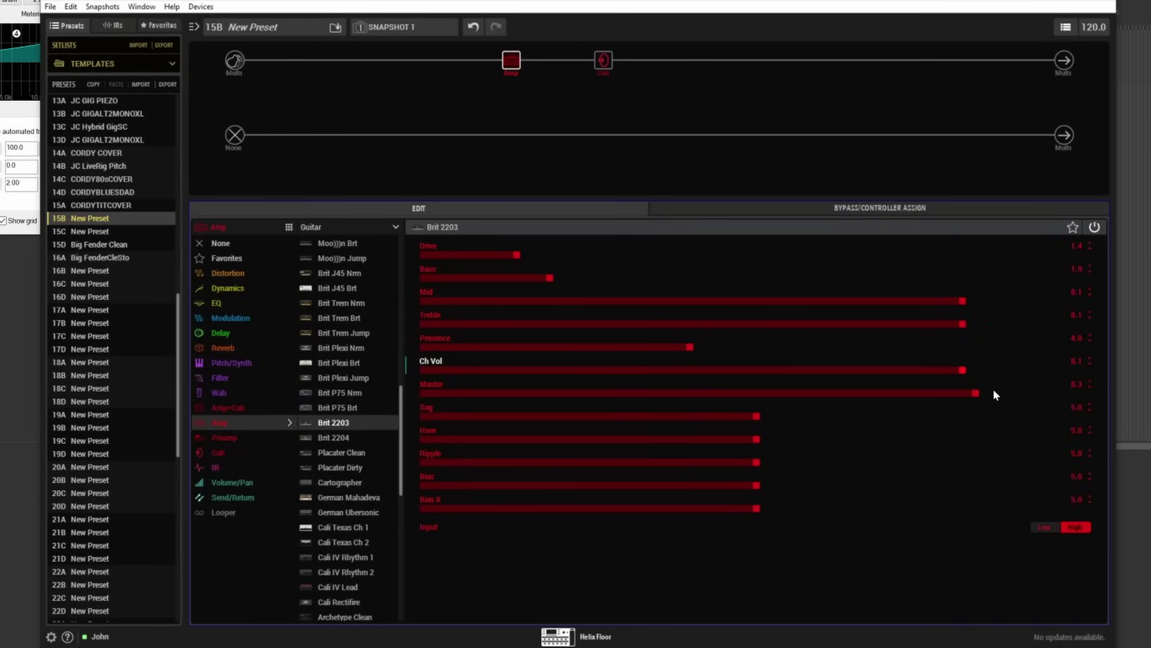
# Step: Add a stereo Nonlinear reverb directly after the cab and set the Brit 2203's channel volume to 7.2
pyautogui.click(704, 65)
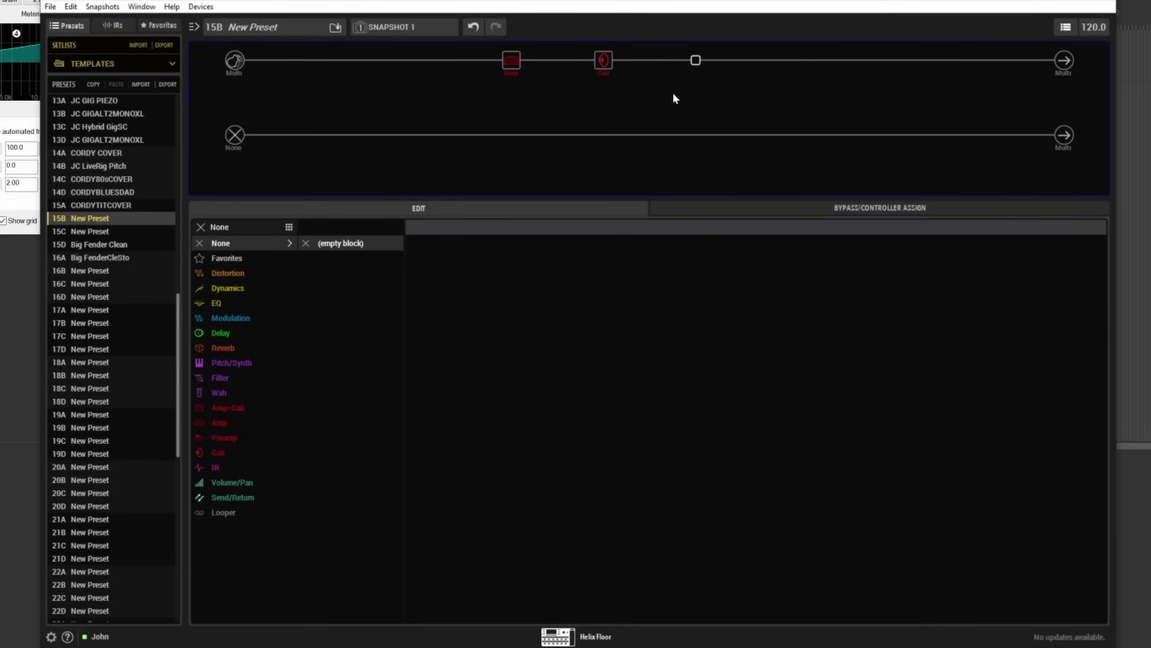
pyautogui.click(235, 347)
pyautogui.click(324, 226)
pyautogui.click(322, 259)
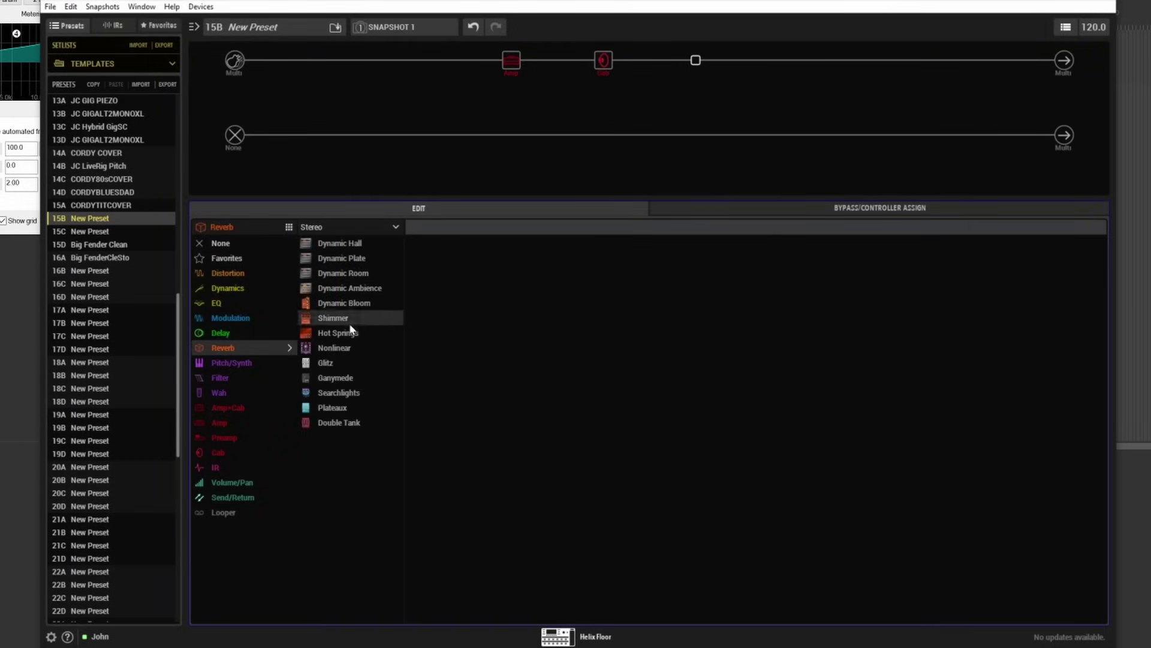
pyautogui.click(346, 349)
pyautogui.press('Left')
pyautogui.press('Left')
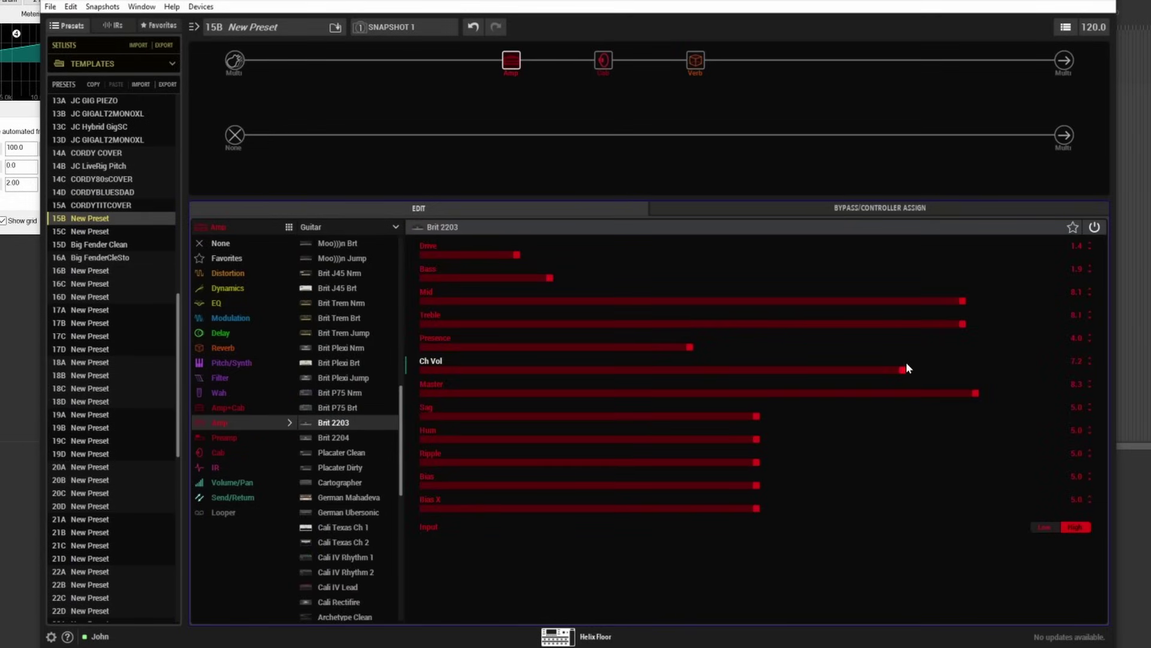
# Step: Set the Nonlinear reverb's diffusion to 100 % and its decay to 1.799 sec
pyautogui.click(701, 66)
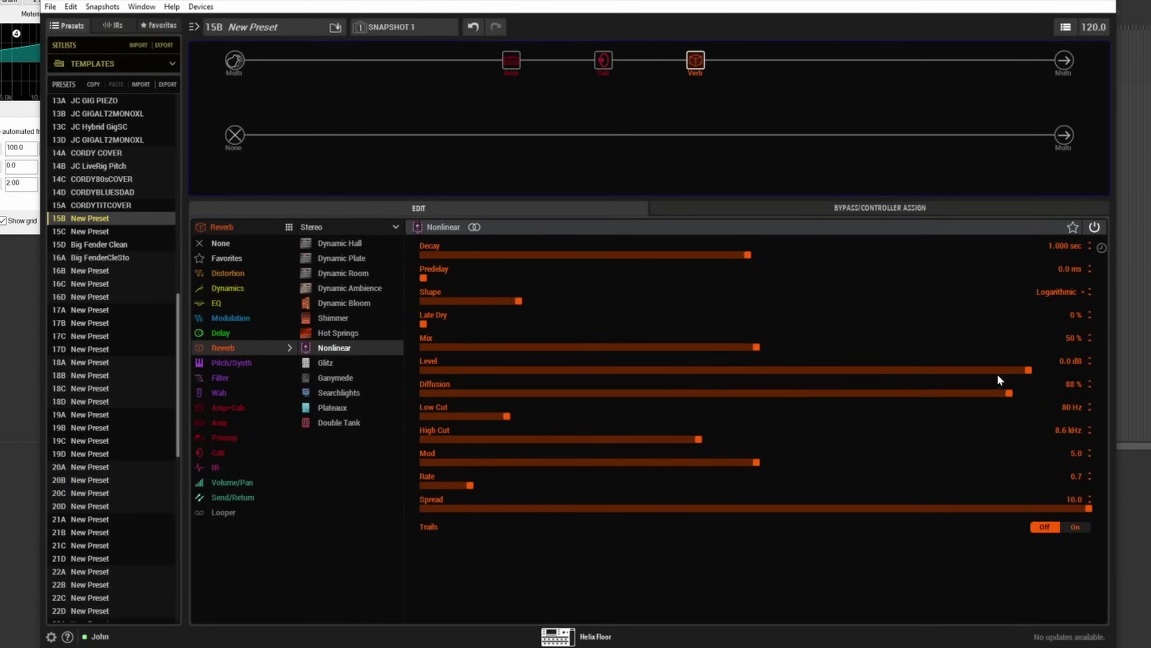
pyautogui.moveTo(1011, 395); pyautogui.dragTo(1120, 396)
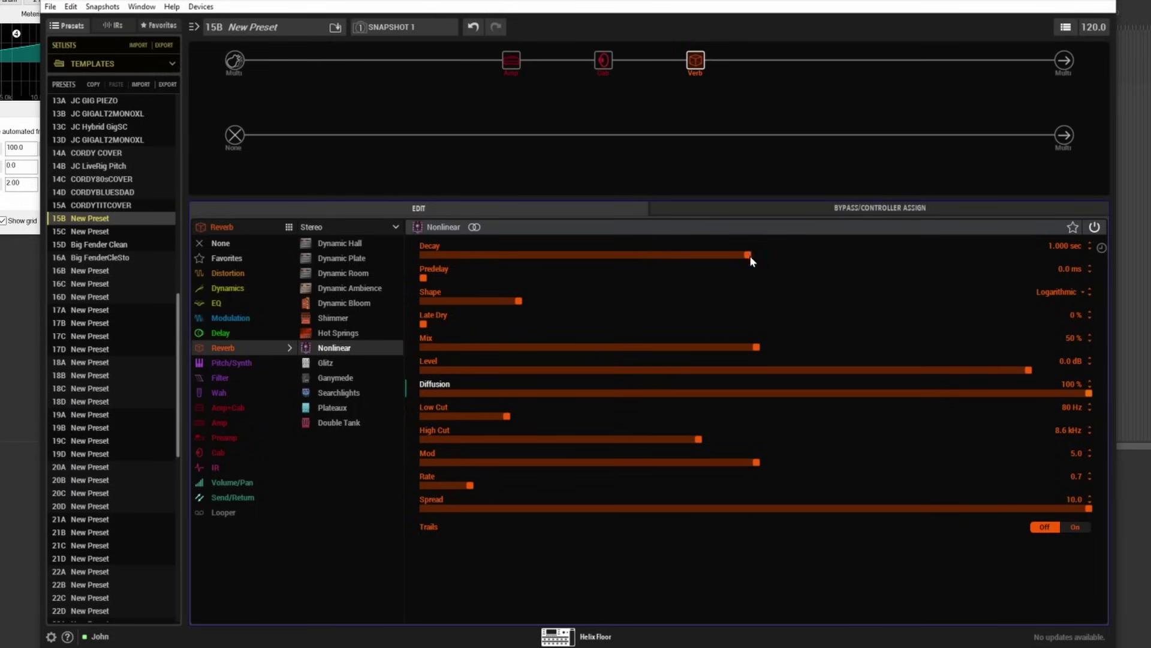
pyautogui.moveTo(878, 257); pyautogui.dragTo(1023, 256)
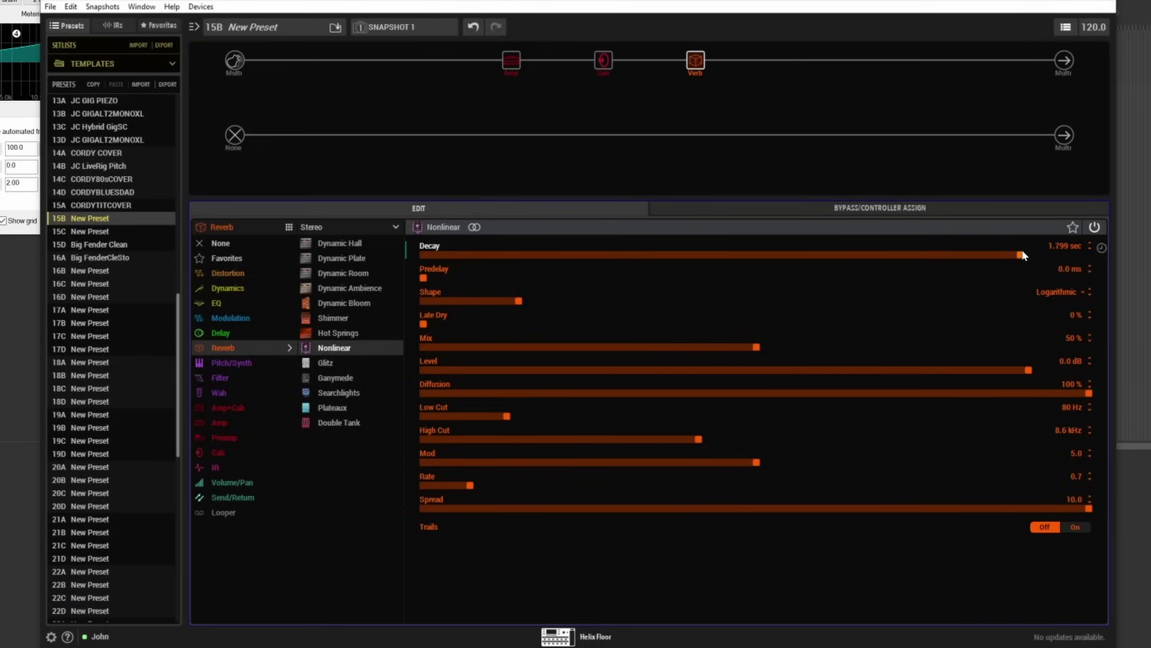
# Step: Try the Nonlinear reverb's Linear, Inverse Log, Gauss, Triangle and Full shapes, and return the shape to Logarithmic
pyautogui.moveTo(711, 62)
pyautogui.moveTo(518, 301); pyautogui.dragTo(463, 297)
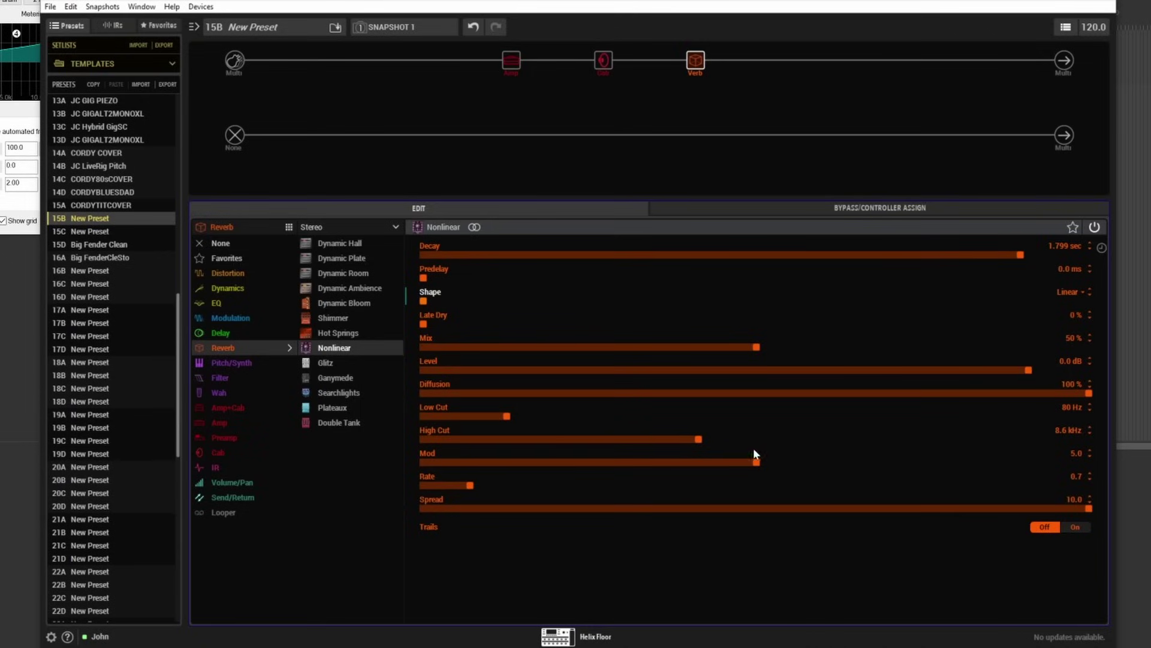
pyautogui.moveTo(461, 299); pyautogui.dragTo(596, 293)
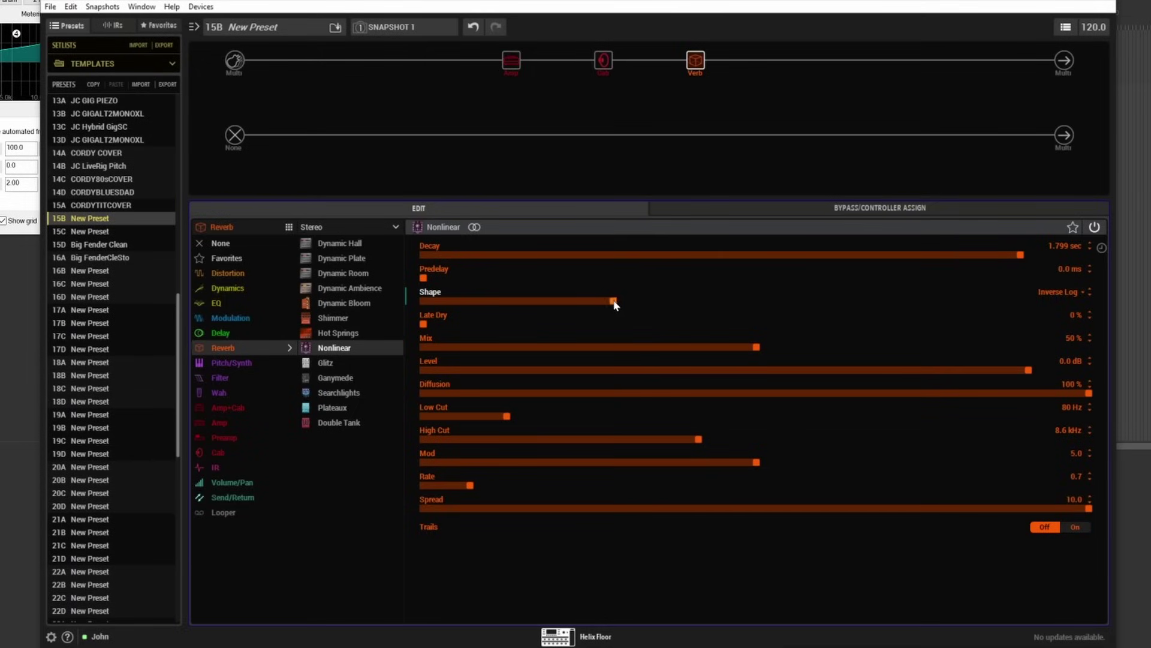
pyautogui.moveTo(614, 301); pyautogui.dragTo(667, 307)
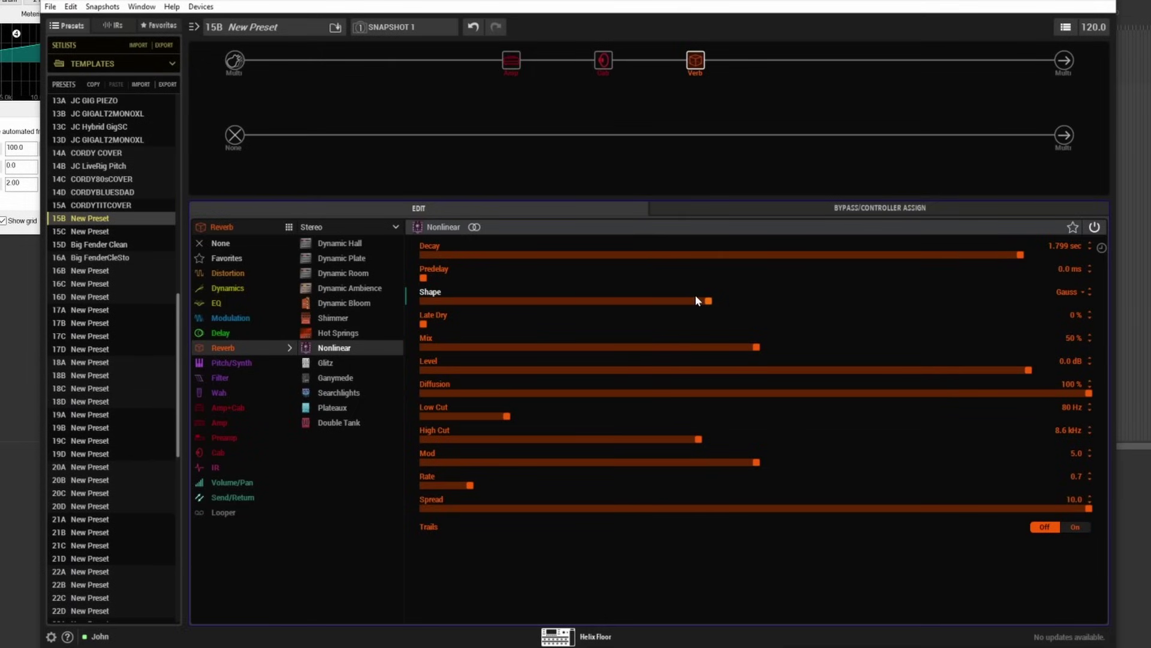
pyautogui.moveTo(696, 294); pyautogui.dragTo(878, 301)
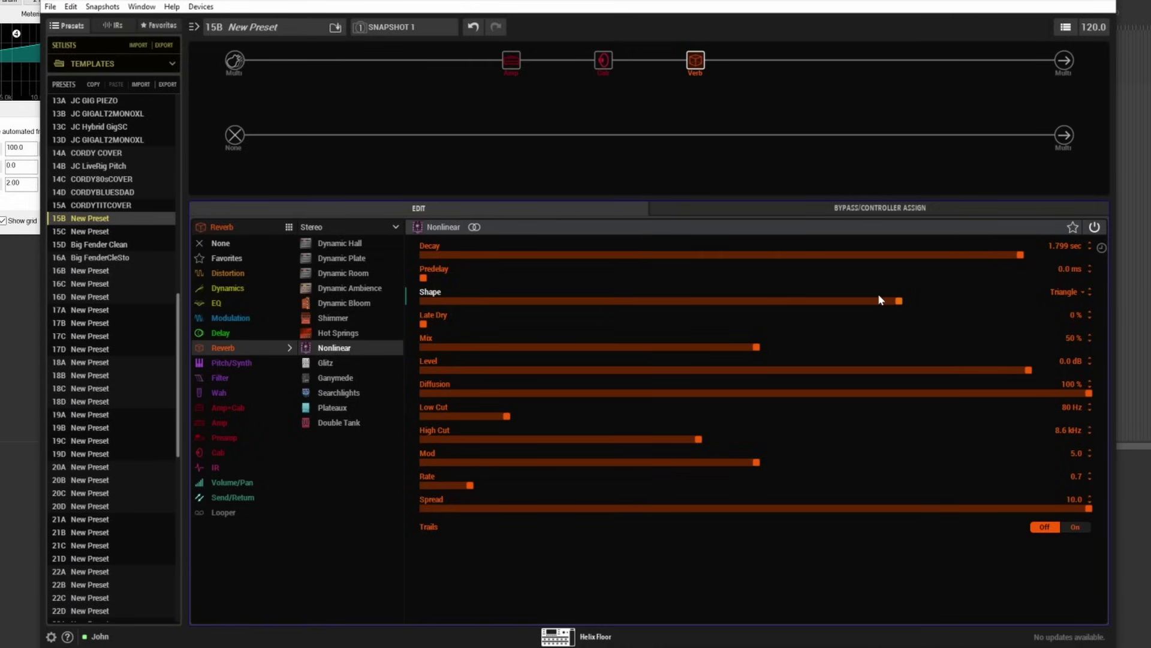
pyautogui.moveTo(921, 306); pyautogui.dragTo(1088, 313)
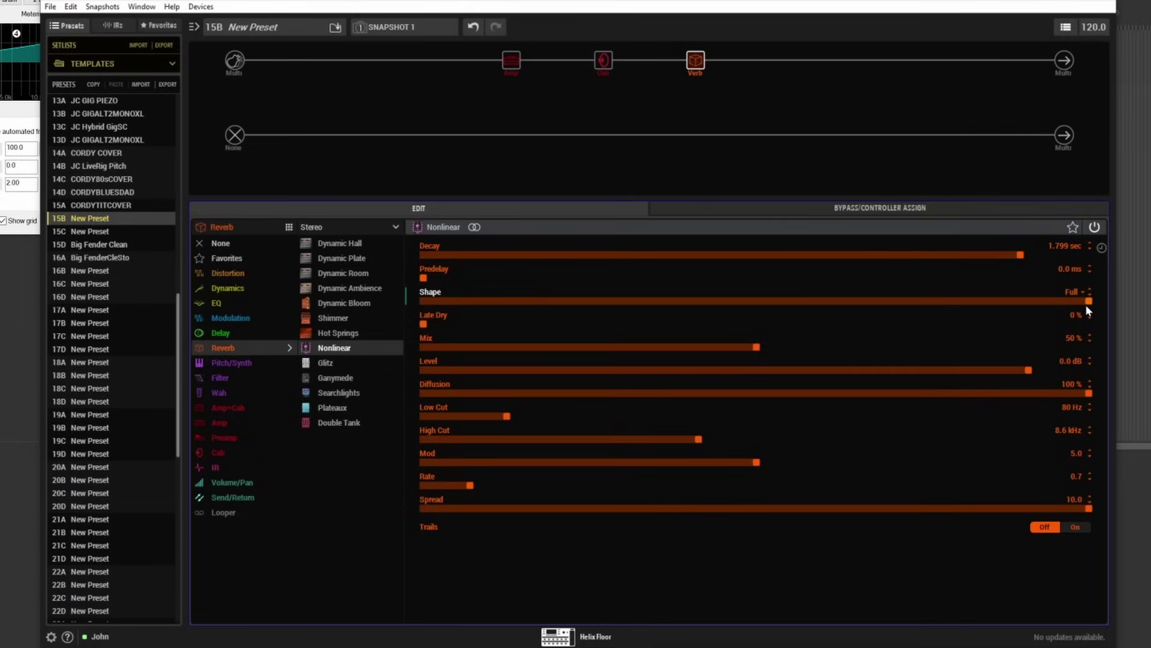
pyautogui.moveTo(1085, 298); pyautogui.dragTo(400, 305)
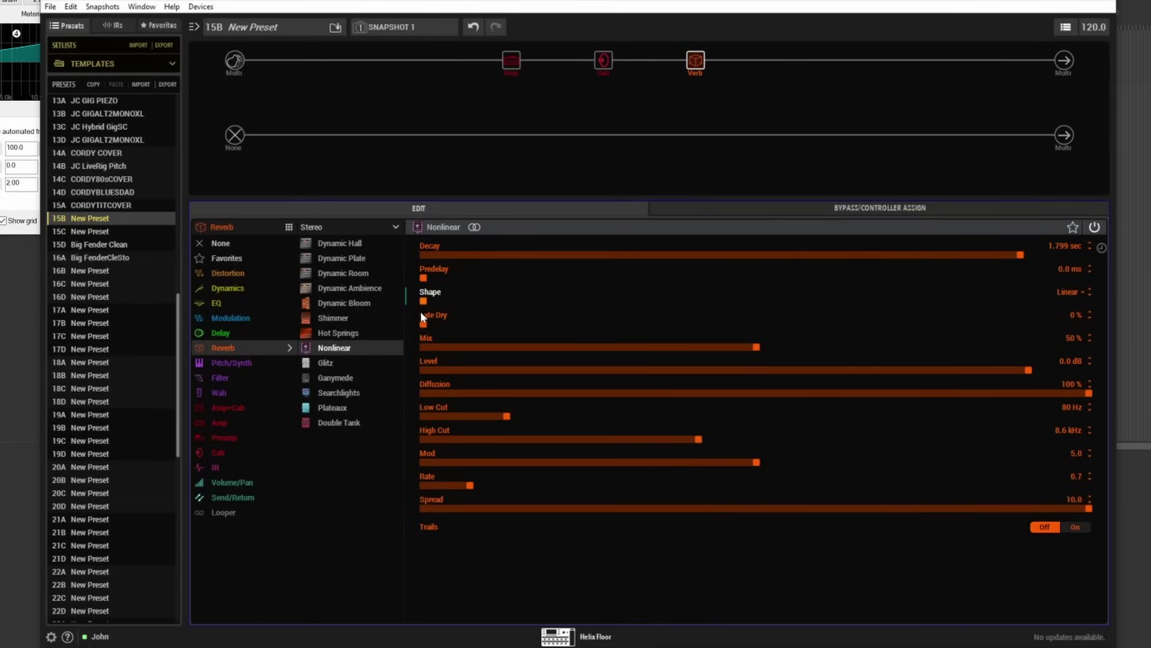
pyautogui.moveTo(427, 303); pyautogui.dragTo(481, 303)
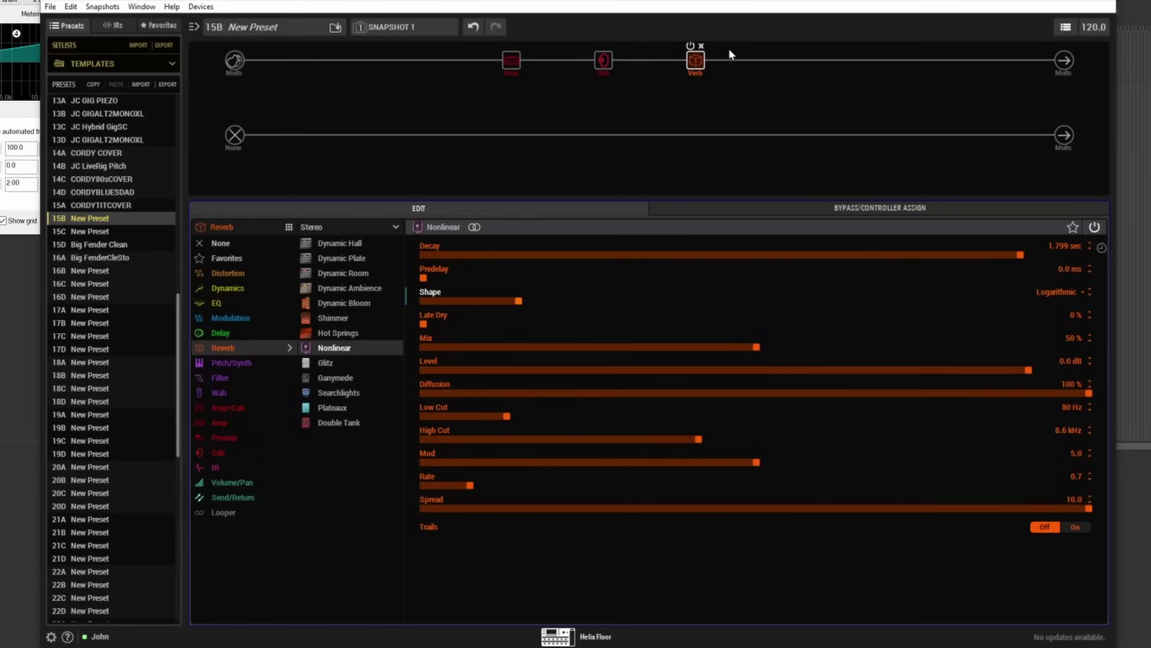
# Step: Add a stereo Dynamic Plate reverb after the Nonlinear block and set its decay to 10.5 sec
pyautogui.click(788, 60)
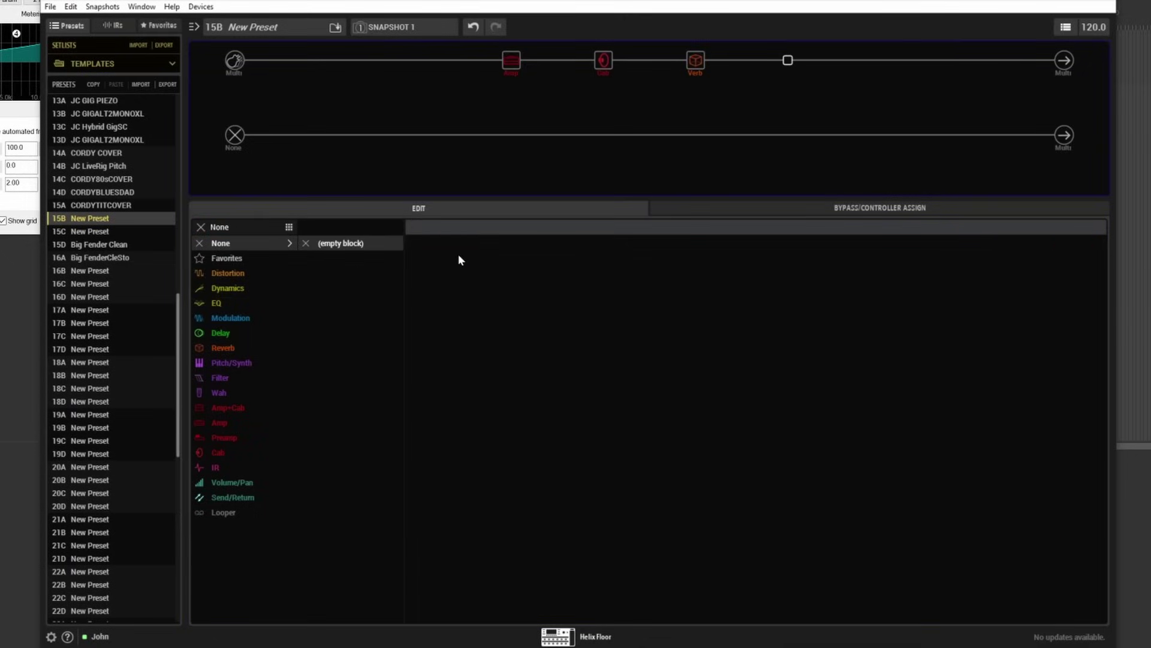
pyautogui.click(235, 348)
pyautogui.click(344, 259)
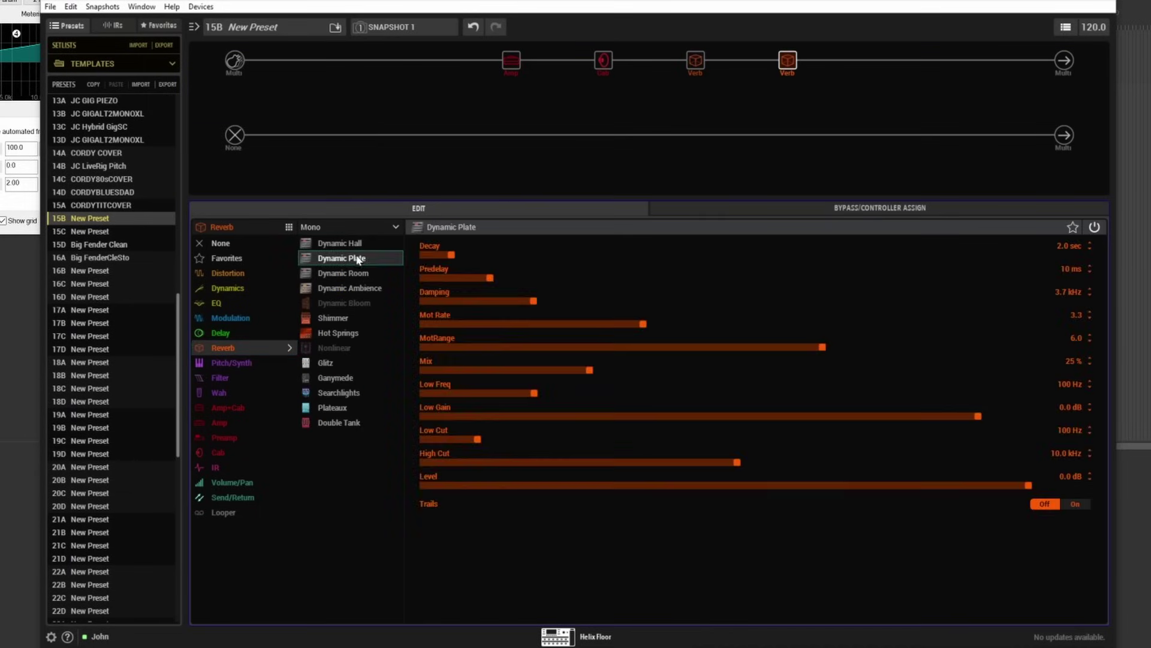
pyautogui.click(327, 227)
pyautogui.click(328, 258)
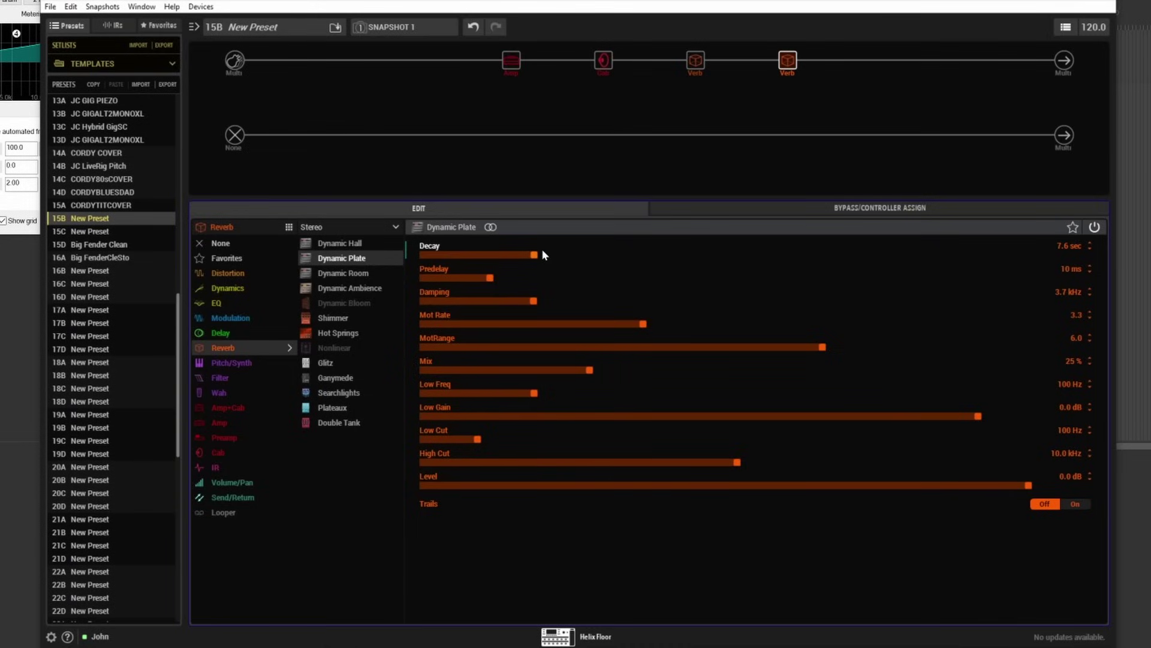
pyautogui.moveTo(533, 254); pyautogui.dragTo(576, 254)
# Step: Set the Nonlinear reverb's mix to 15 %
pyautogui.click(695, 65)
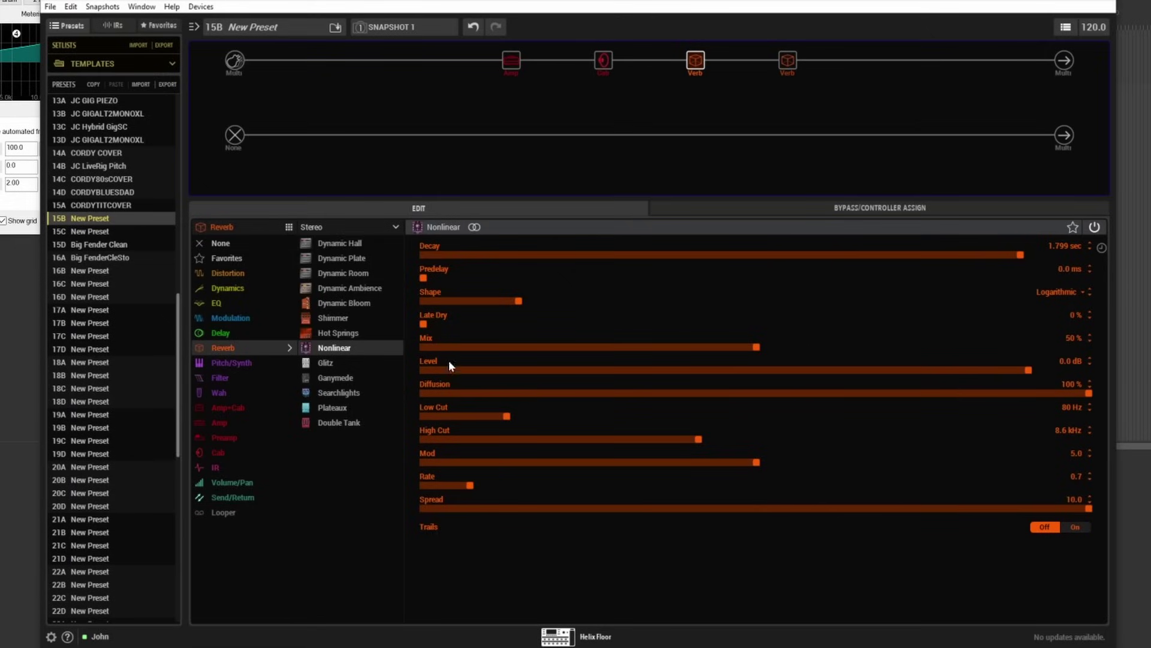
pyautogui.moveTo(719, 351); pyautogui.dragTo(591, 367)
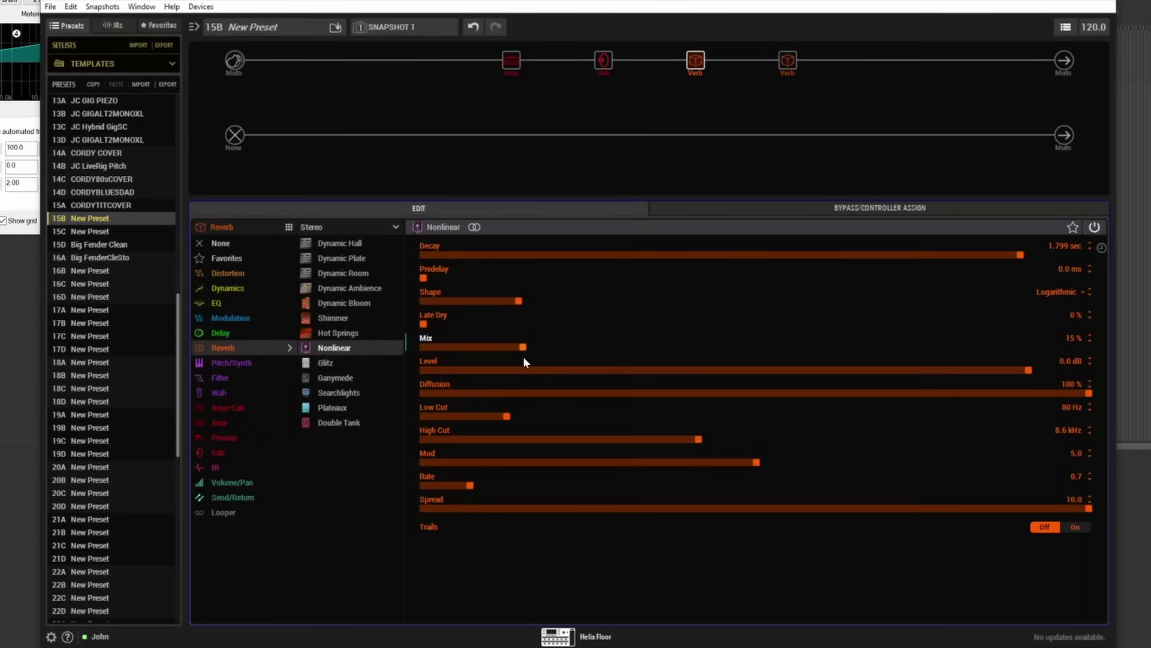
pyautogui.click(414, 61)
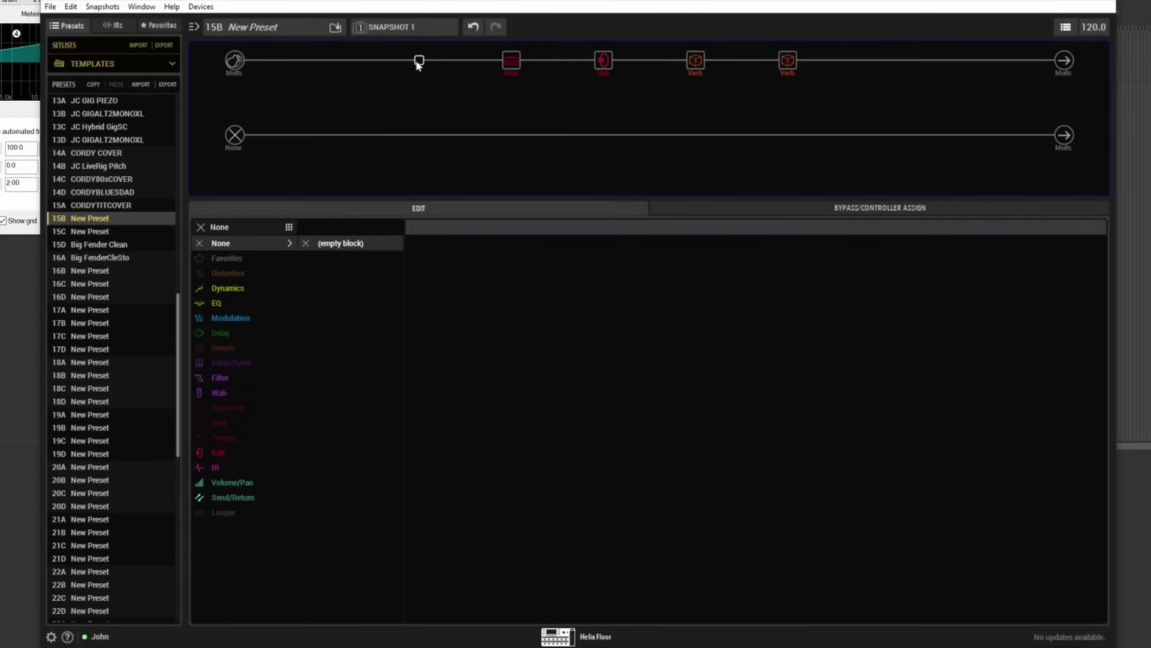
# Step: Replace the Dynamic Plate with the stereo Glitz reverb and set its decay to 6.8
pyautogui.click(695, 62)
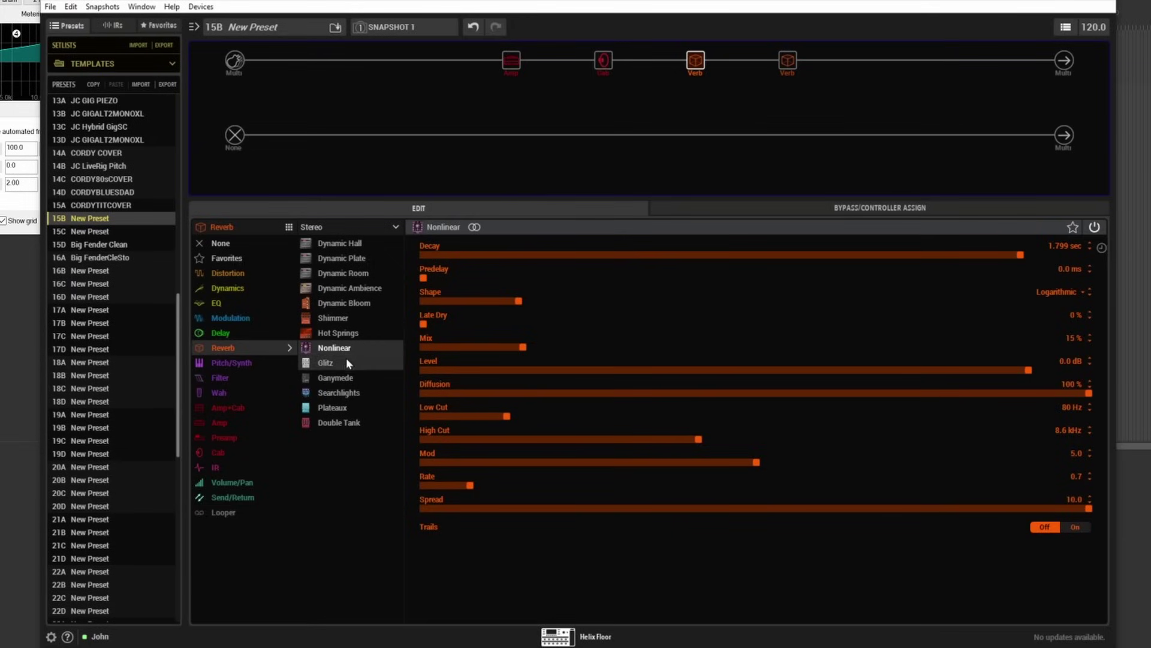
pyautogui.click(784, 63)
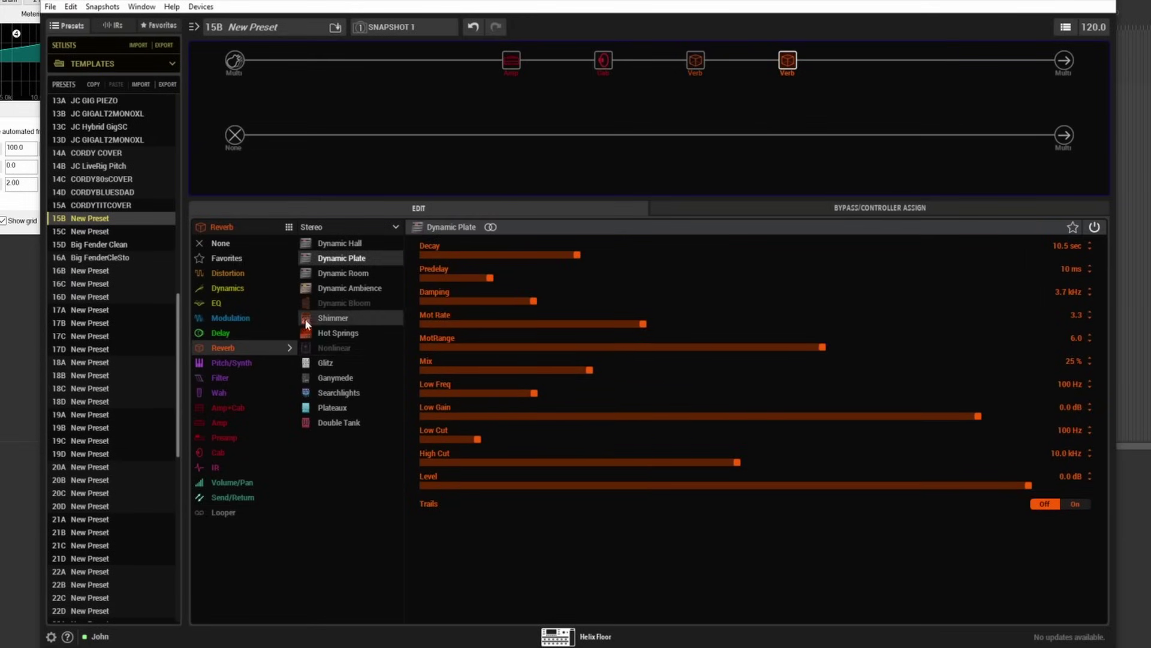
pyautogui.click(327, 363)
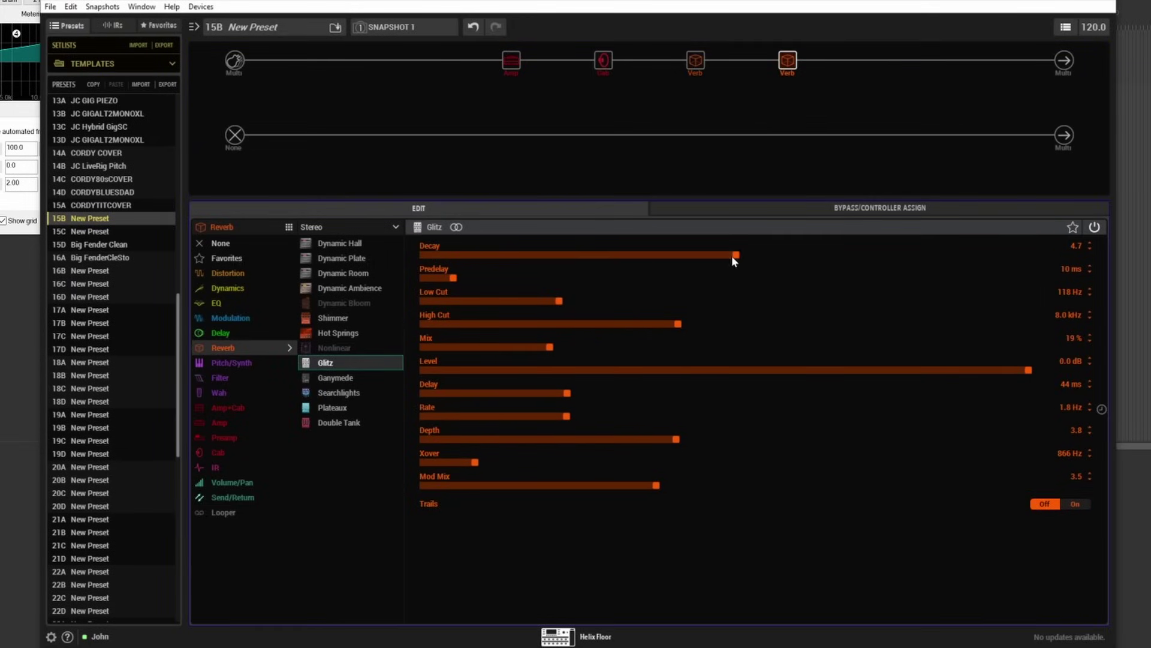
pyautogui.moveTo(736, 254); pyautogui.dragTo(872, 242)
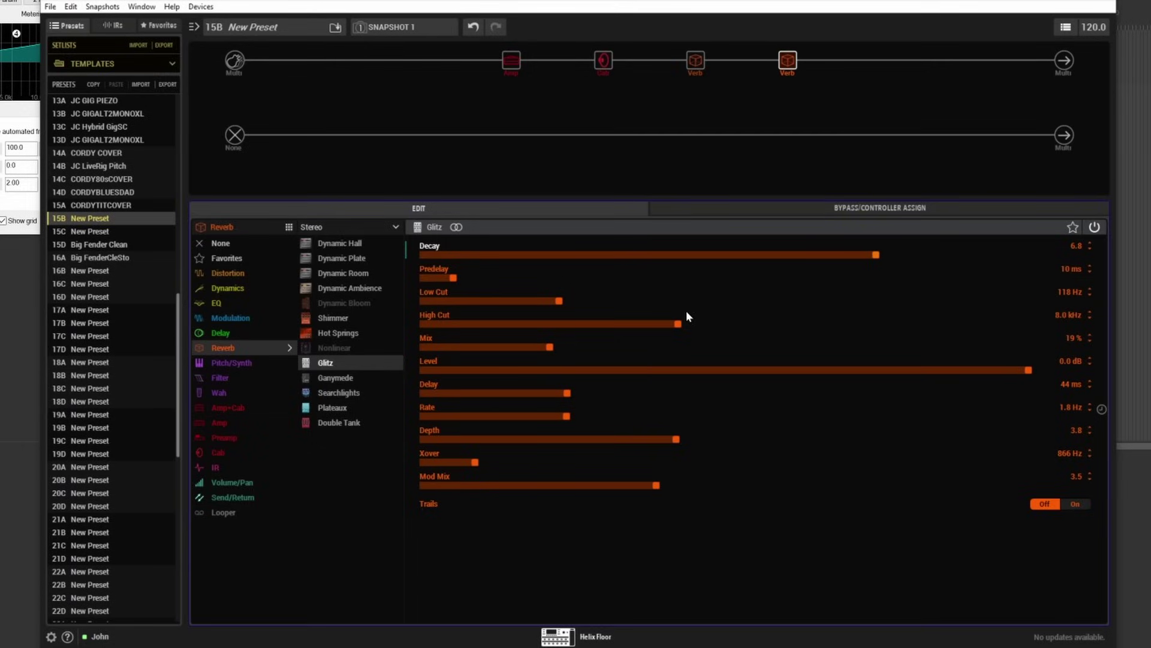
# Step: Check which distortion models are available for the empty slot before the amp
pyautogui.click(419, 60)
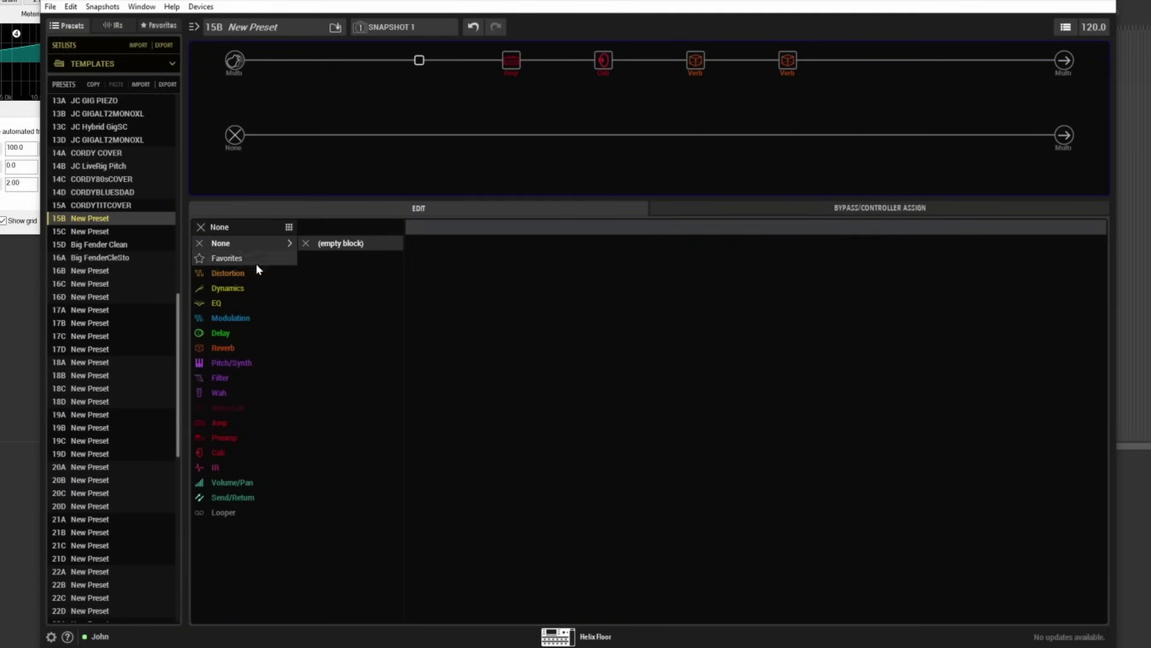
pyautogui.moveTo(252, 273)
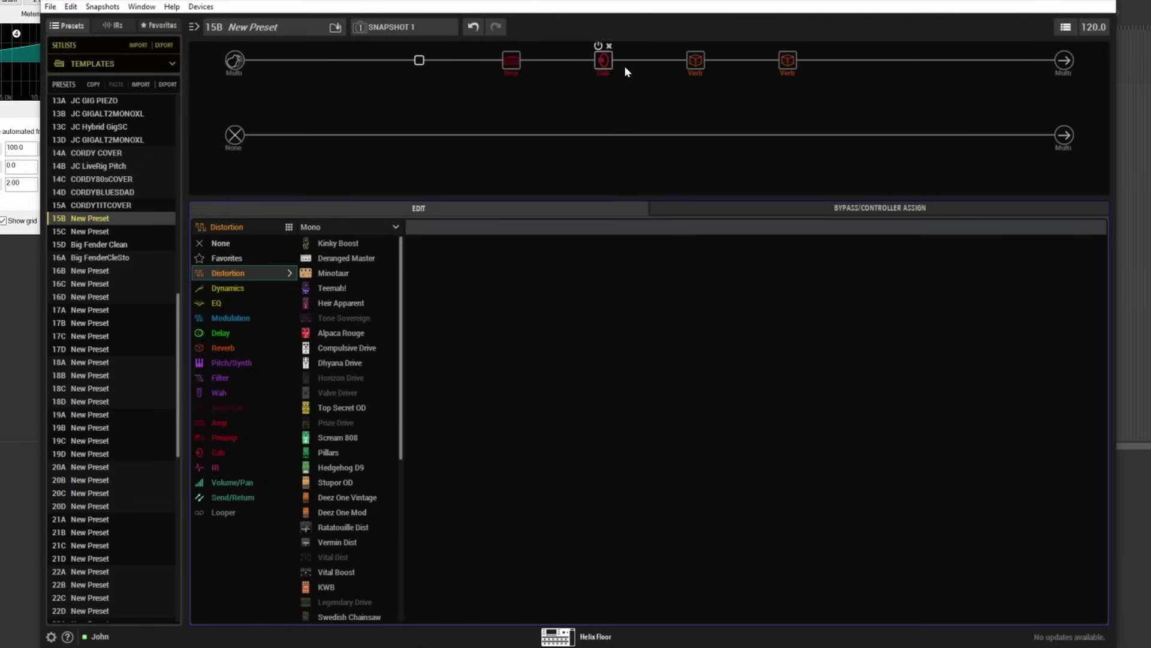
pyautogui.click(686, 62)
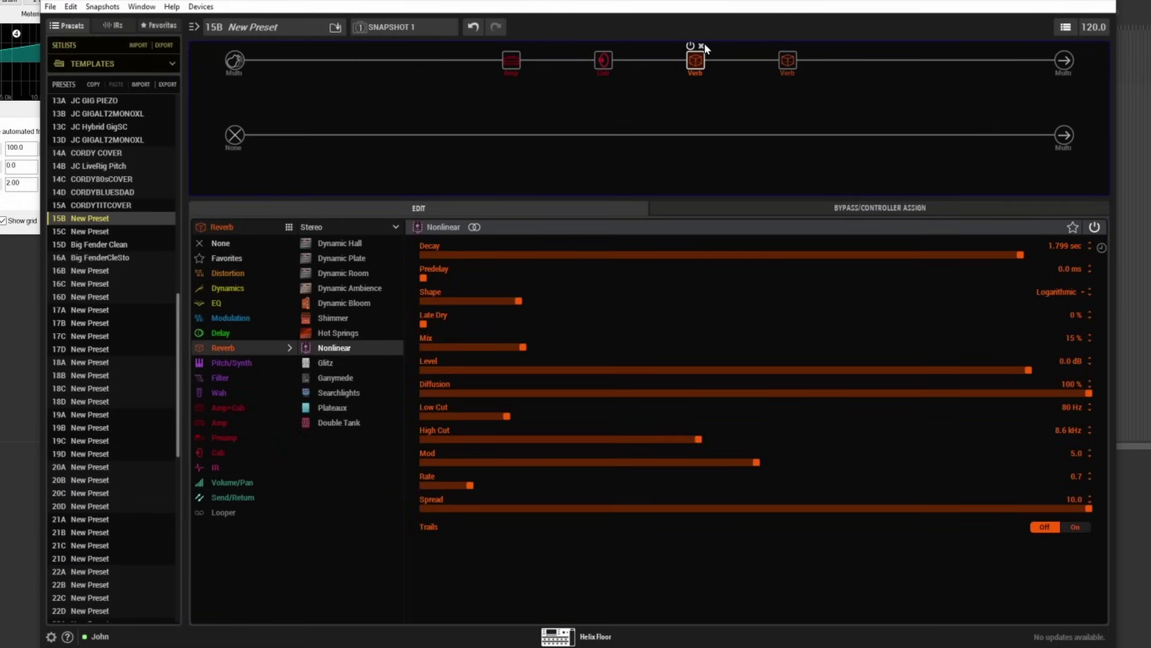
# Step: Move the Glitz and Nonlinear reverbs onto the second path and route the first path's output to Path 2A
pyautogui.moveTo(788, 60); pyautogui.dragTo(696, 65)
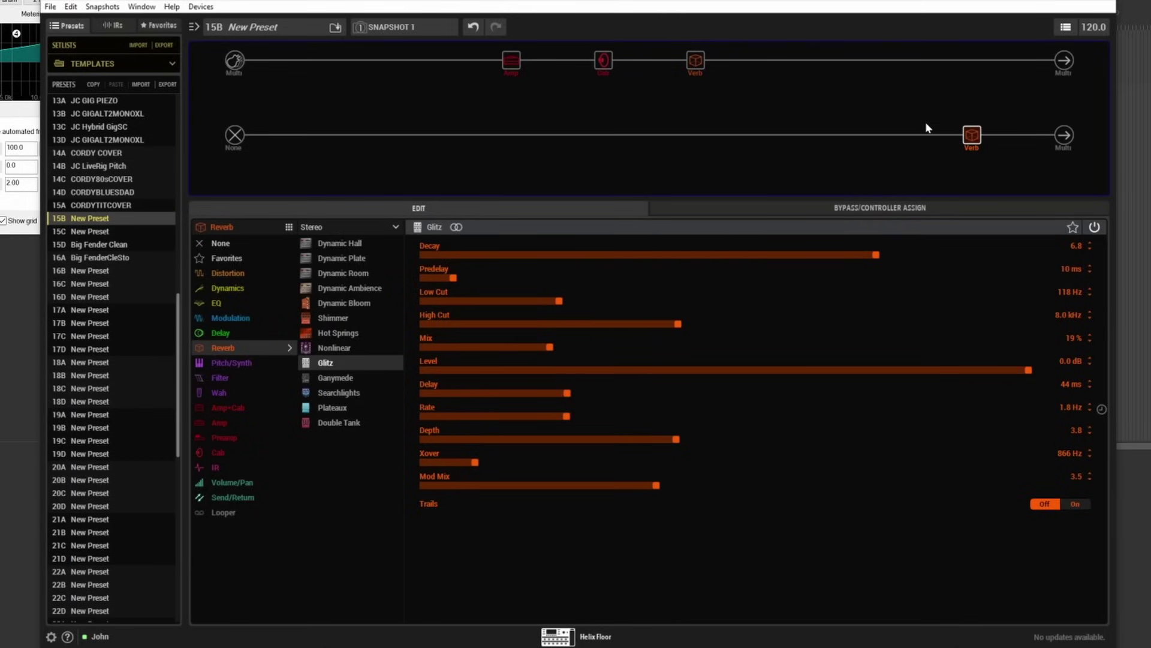
pyautogui.moveTo(699, 62); pyautogui.dragTo(707, 143)
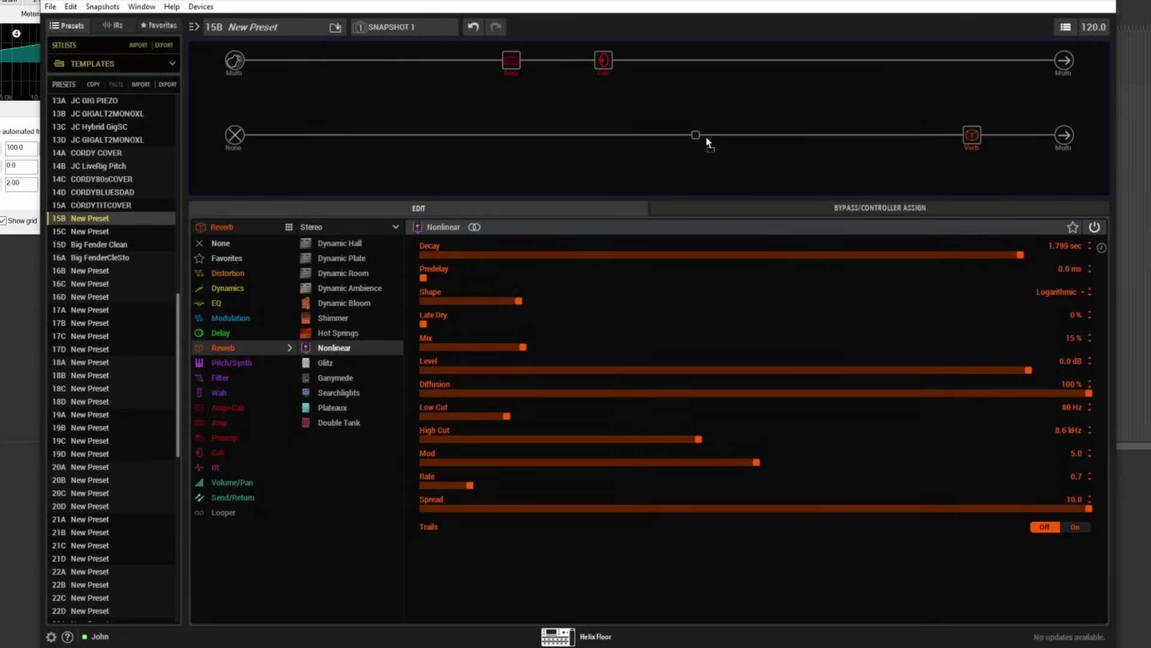
pyautogui.moveTo(708, 143); pyautogui.dragTo(708, 142)
pyautogui.click(1073, 63)
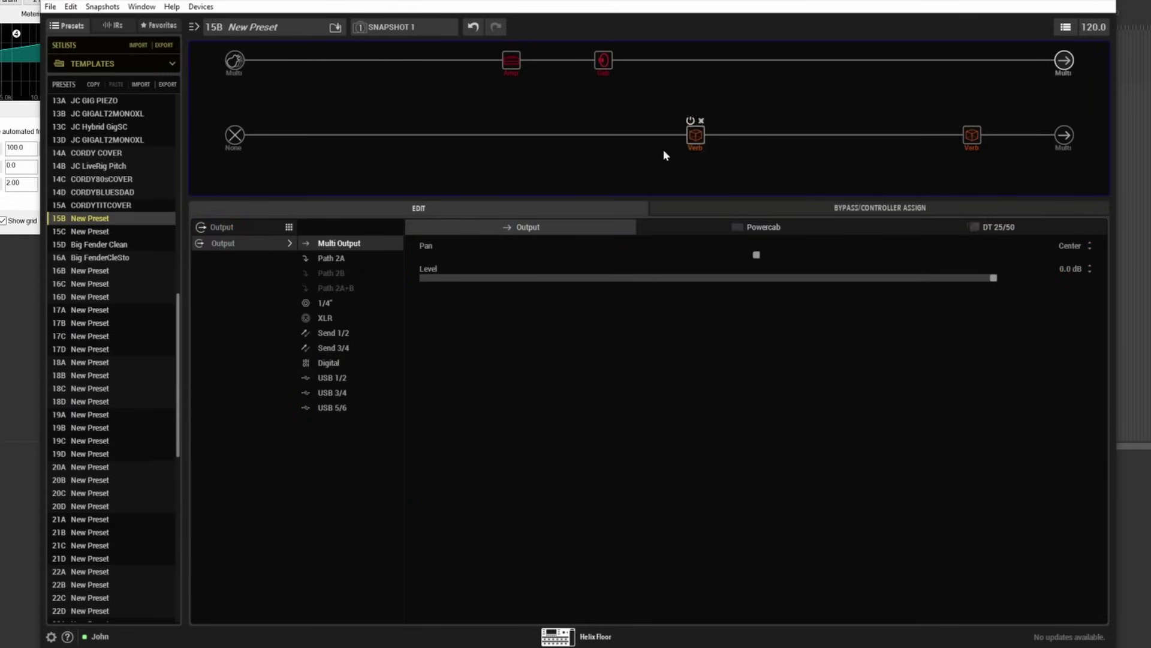
pyautogui.click(325, 259)
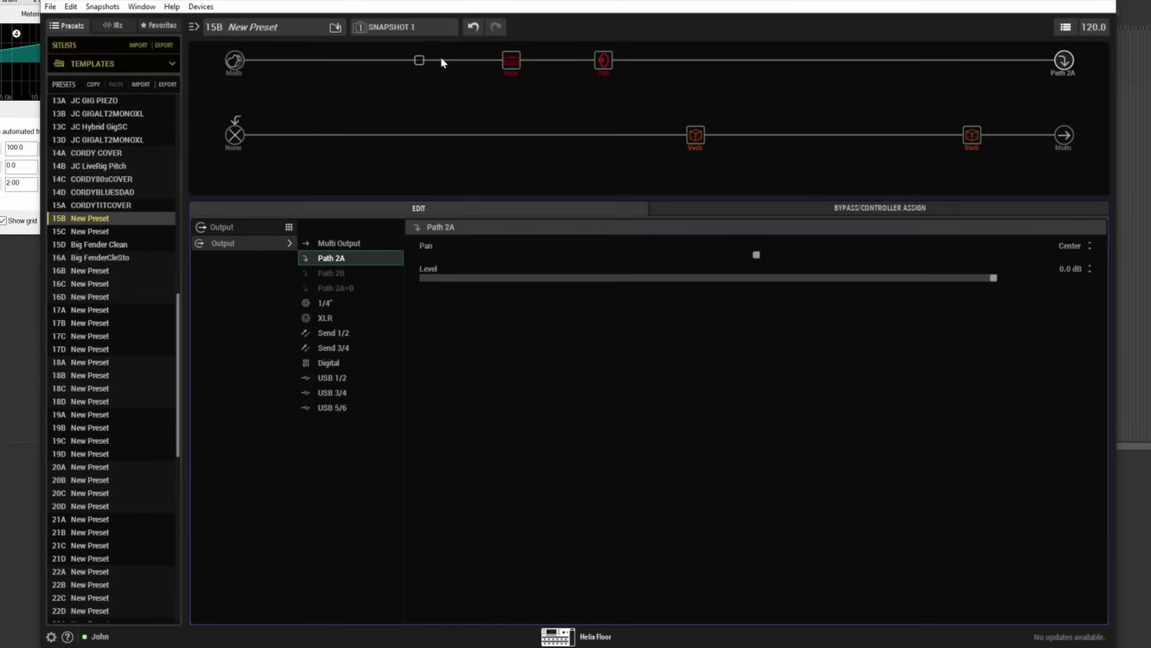
# Step: Add the mono Prize Drive distortion to the empty slot before the Brit 2203 amp
pyautogui.click(418, 61)
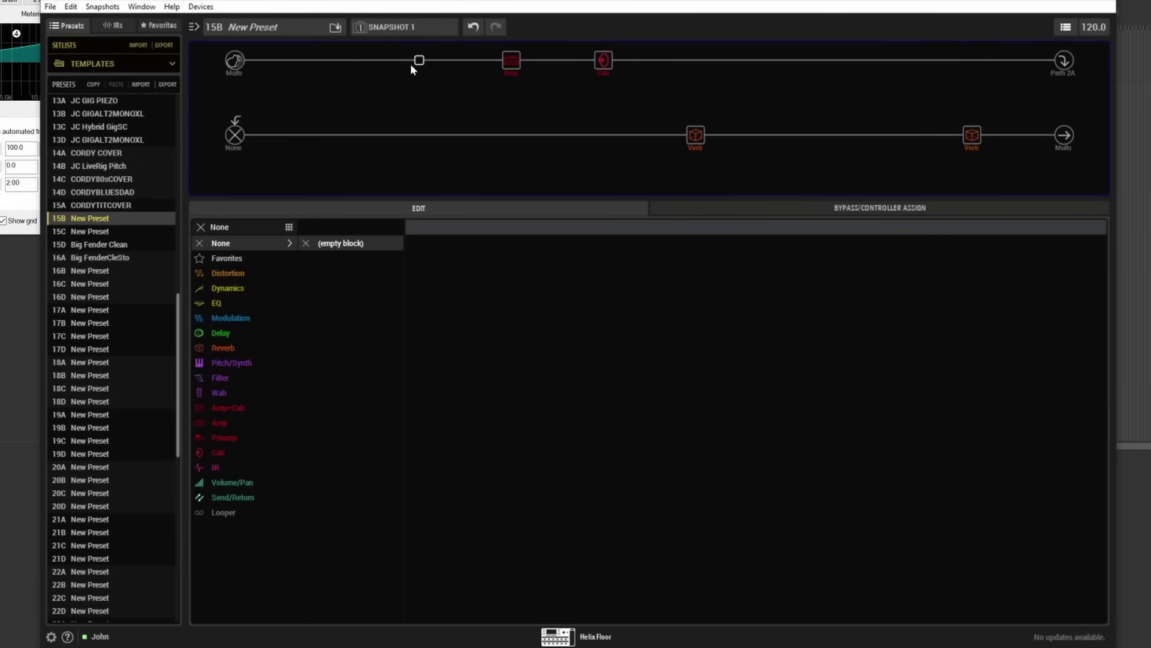
pyautogui.click(268, 274)
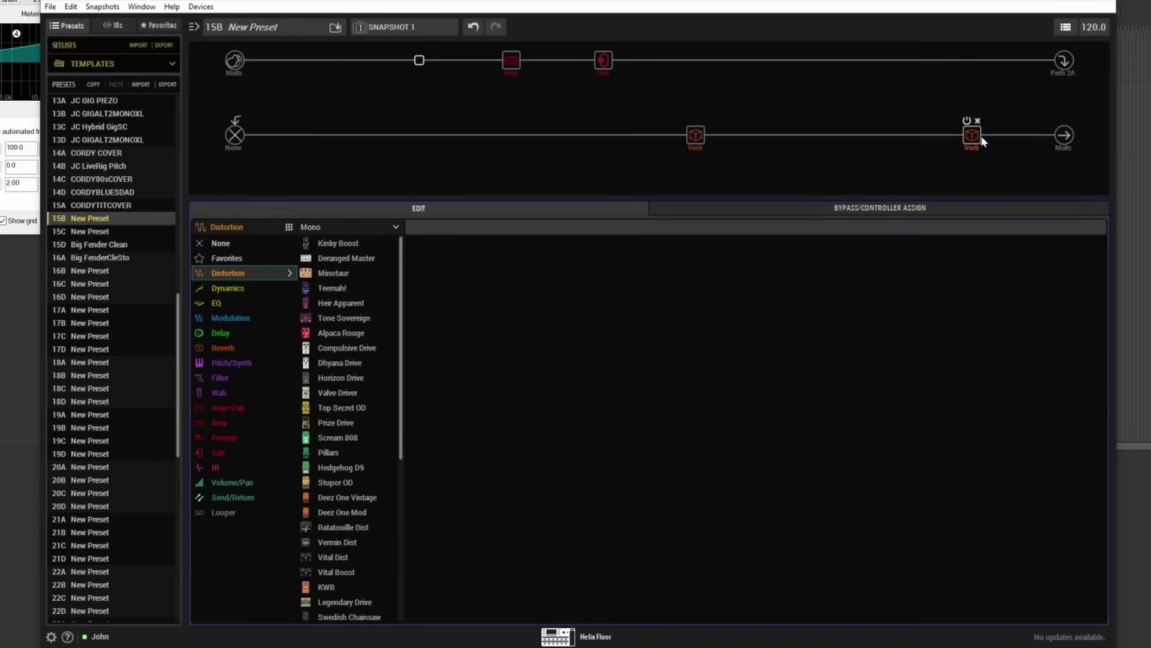
pyautogui.click(359, 421)
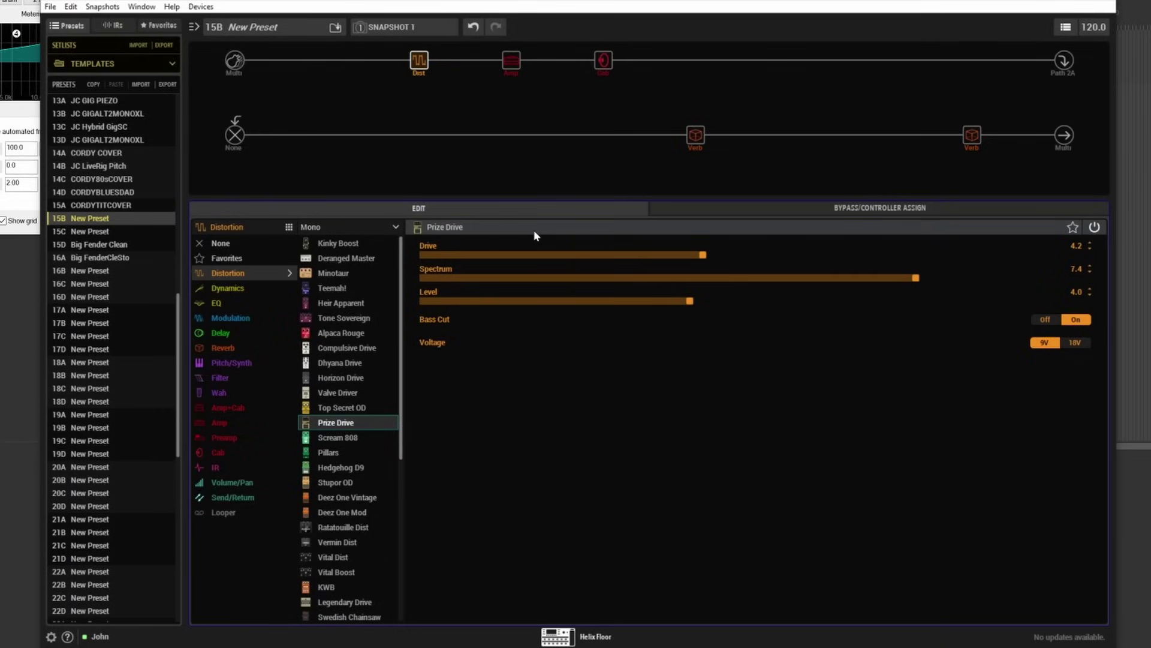
# Step: Adjust the Prize Drive to a Drive of 8.6 and a Spectrum of 5.8
pyautogui.moveTo(704, 257); pyautogui.dragTo(830, 257)
pyautogui.moveTo(916, 277); pyautogui.dragTo(394, 282)
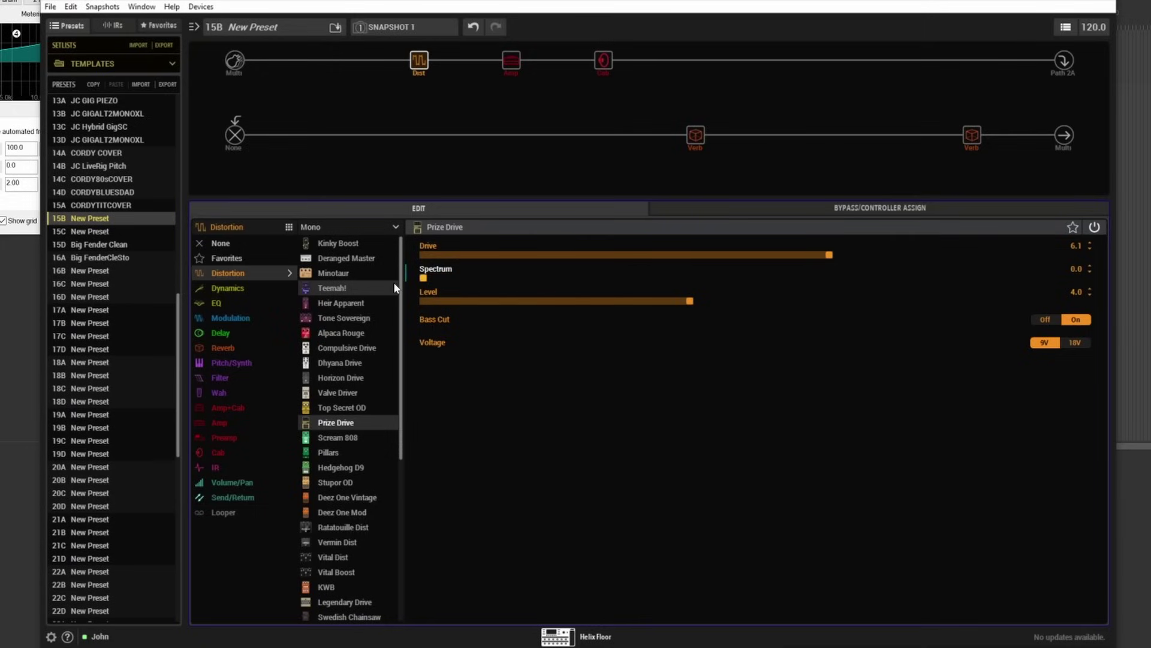
pyautogui.moveTo(426, 281); pyautogui.dragTo(670, 286)
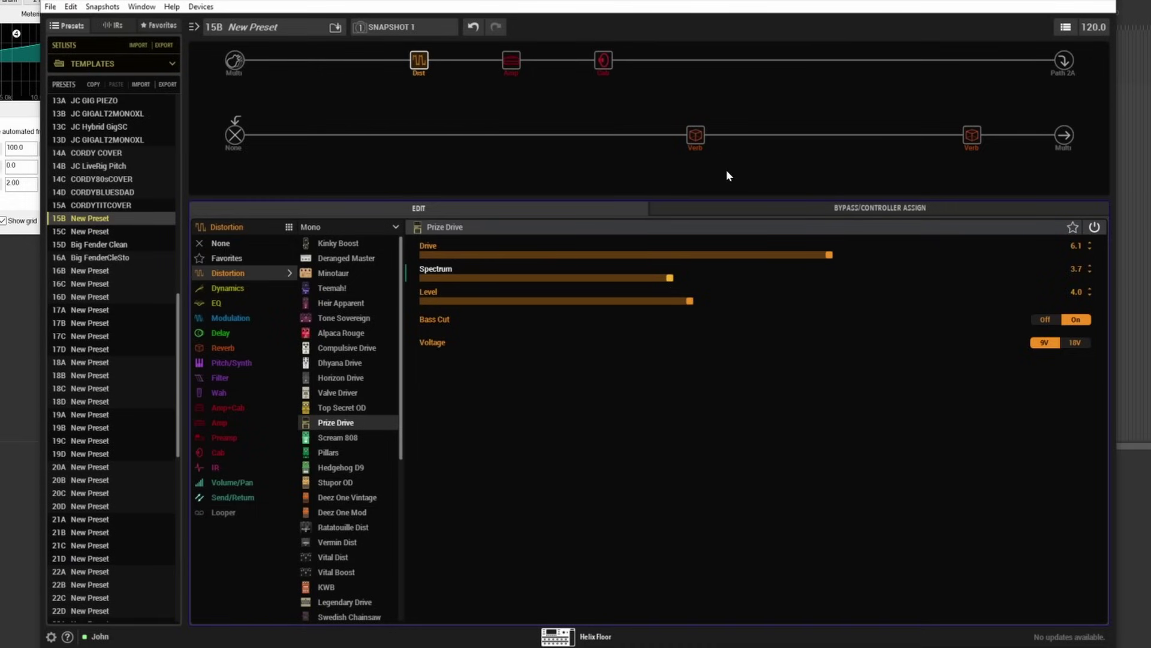
pyautogui.moveTo(414, 61)
pyautogui.moveTo(670, 277); pyautogui.dragTo(782, 279)
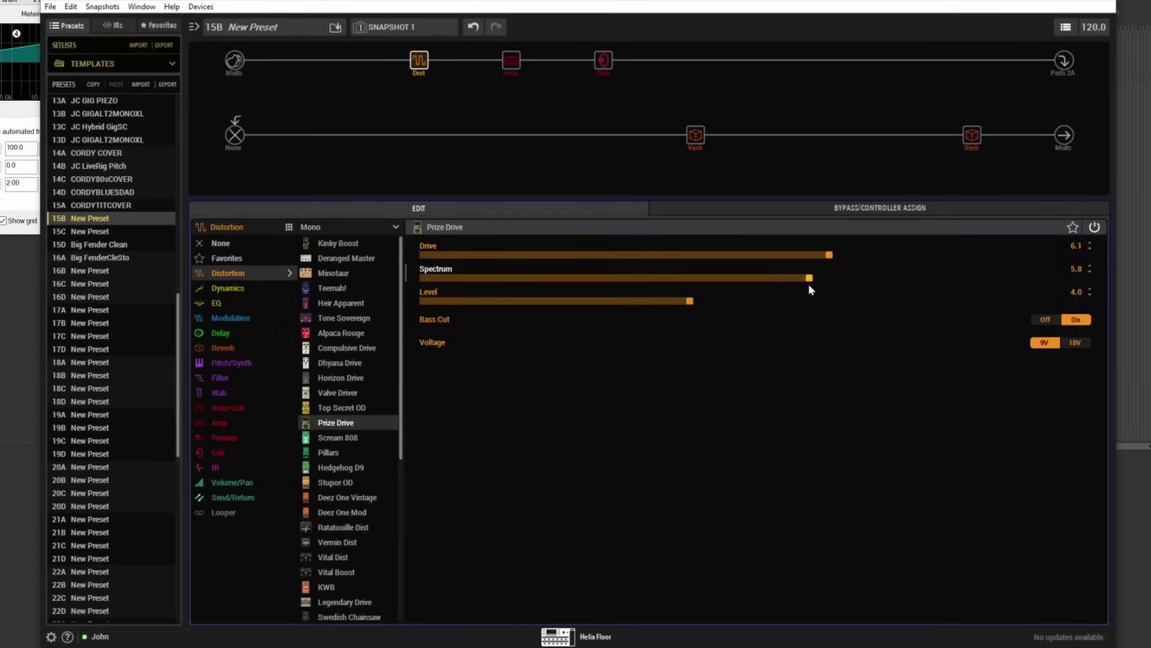
pyautogui.moveTo(826, 263); pyautogui.dragTo(996, 256)
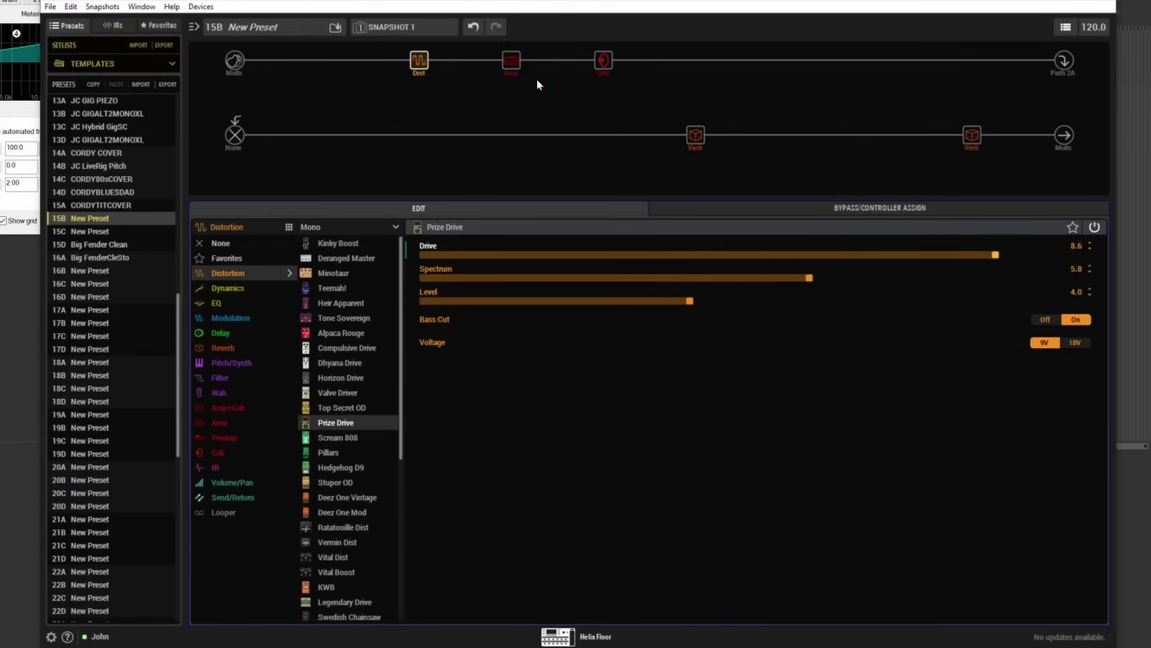
# Step: Bypass the Brit 2203 amp and move it together with its cab towards the end of the first path
pyautogui.press('Right')
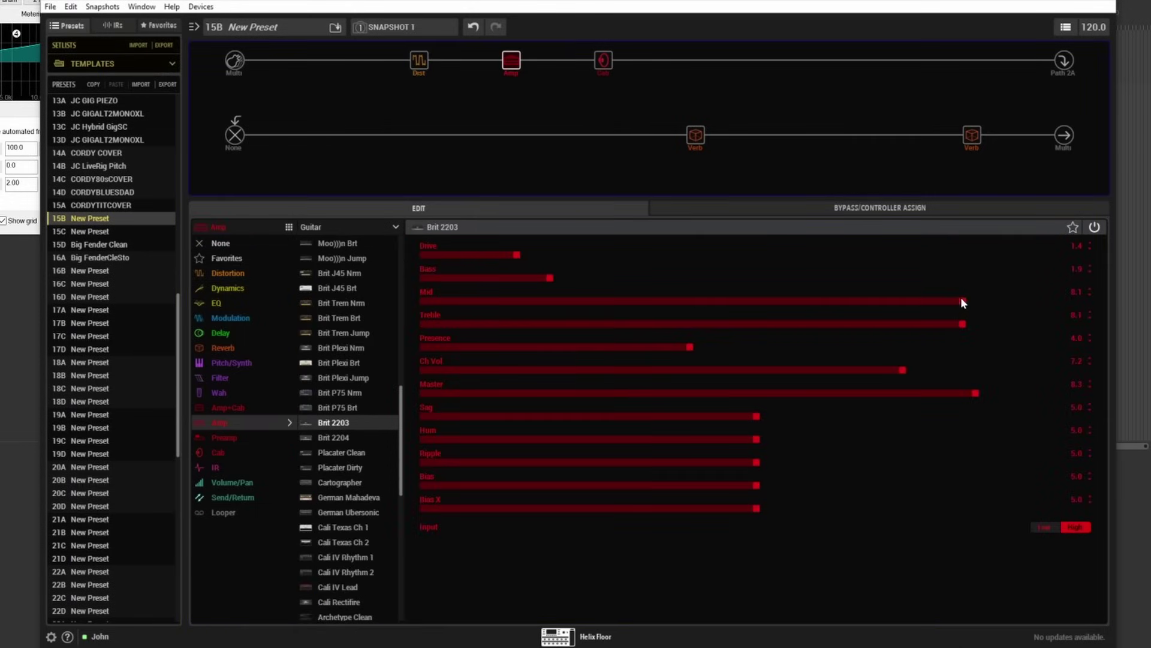
pyautogui.click(505, 45)
pyautogui.moveTo(603, 60); pyautogui.dragTo(893, 57)
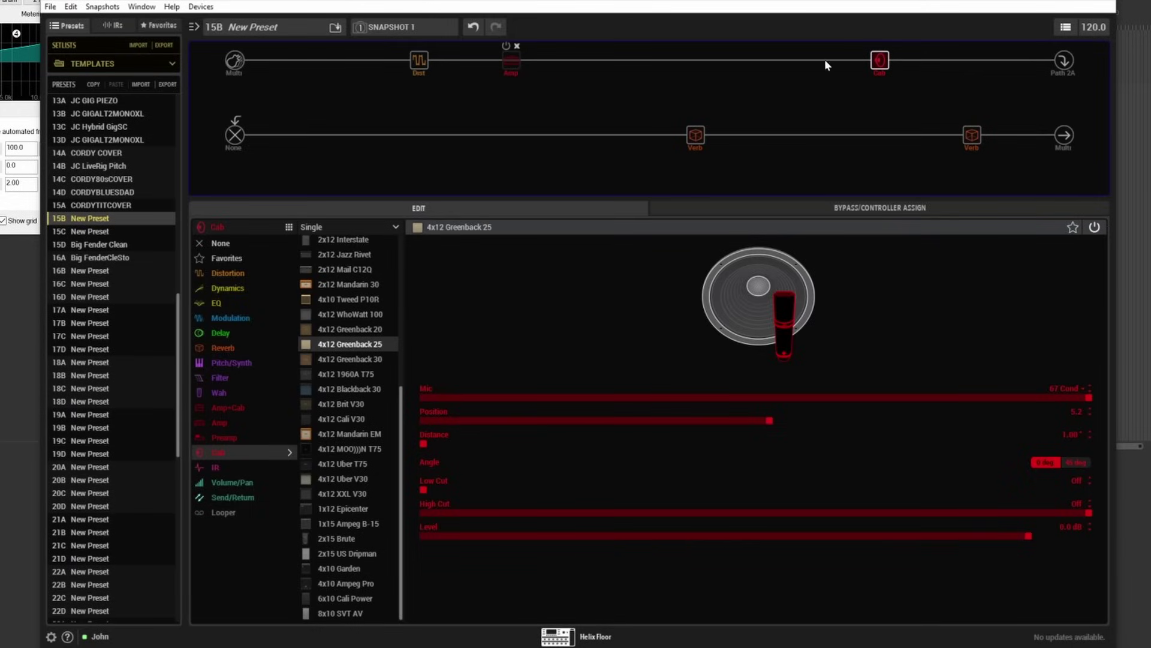
pyautogui.moveTo(825, 65); pyautogui.dragTo(787, 60)
# Step: Add the Line 6 Aristocrat guitar amp to the first path and place it directly before the bypassed Brit 2203
pyautogui.click(511, 60)
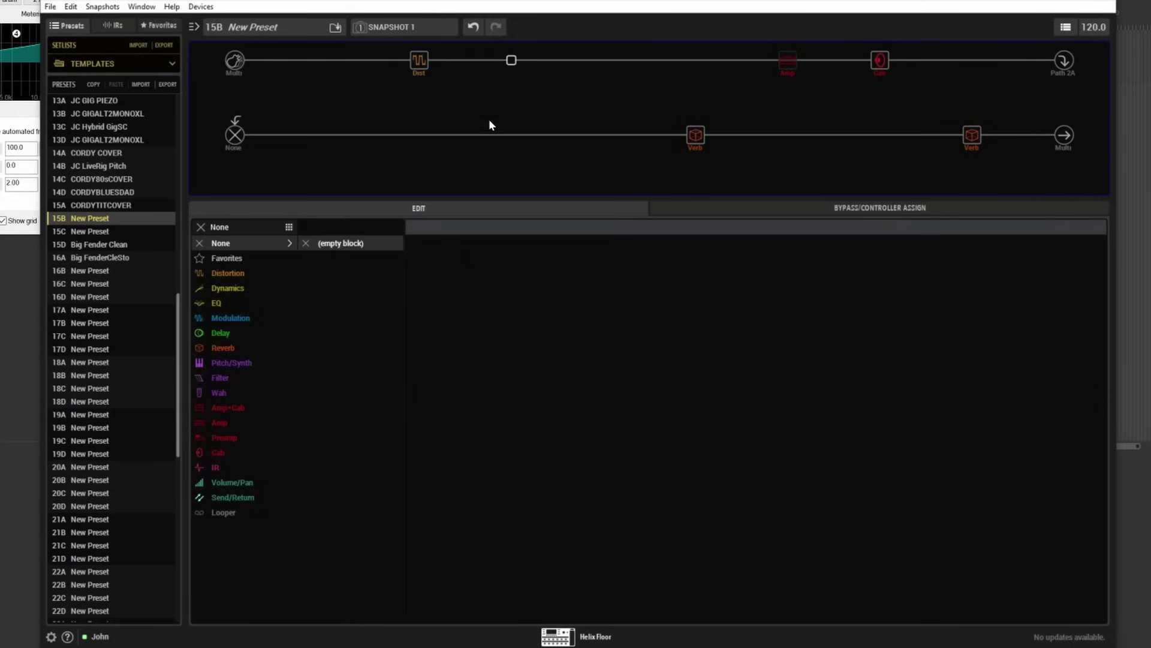
pyautogui.click(234, 428)
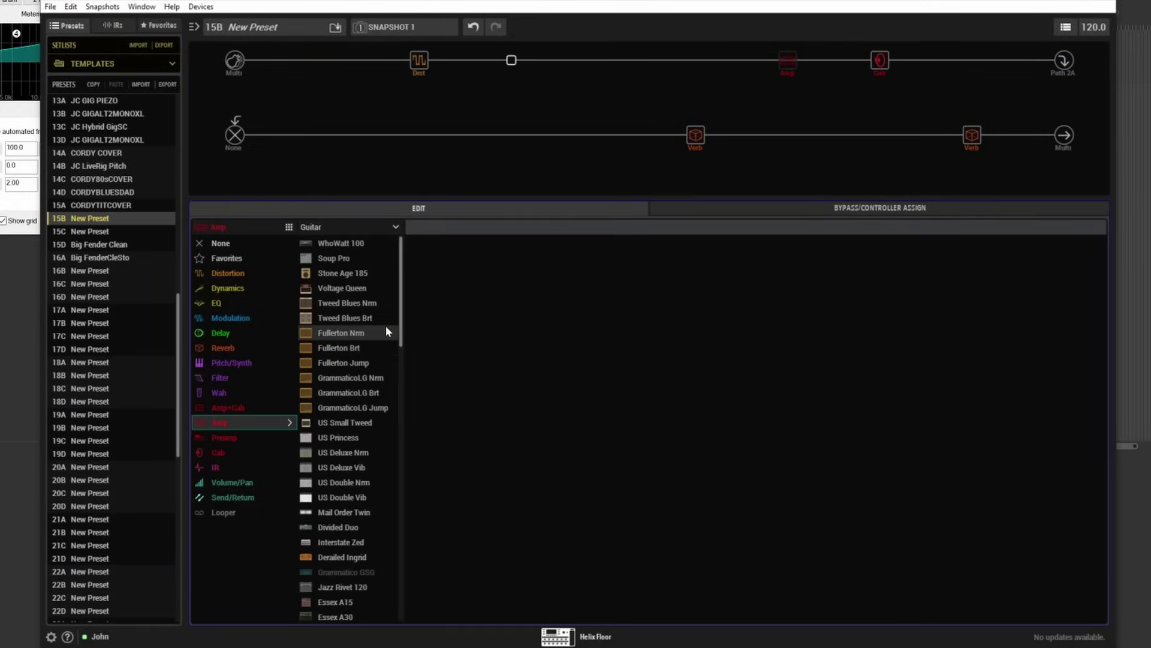
pyautogui.scroll(-1, 399, 329)
pyautogui.scroll(1, 403, 324)
pyautogui.moveTo(406, 320); pyautogui.dragTo(444, 582)
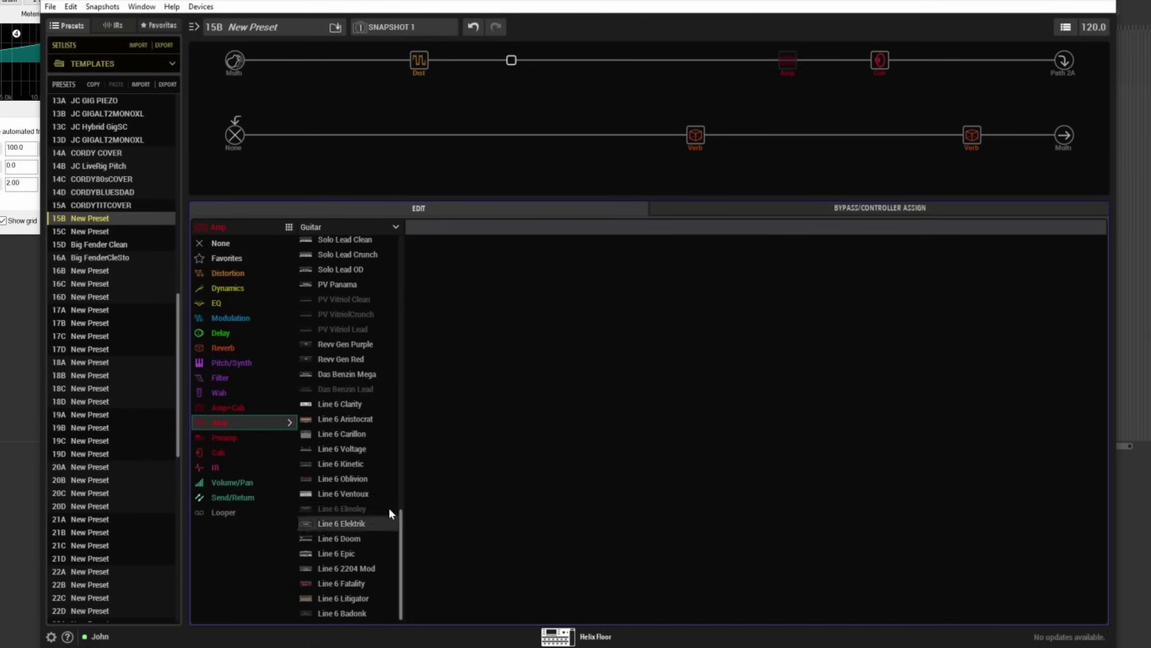
pyautogui.click(355, 418)
pyautogui.moveTo(519, 60); pyautogui.dragTo(668, 66)
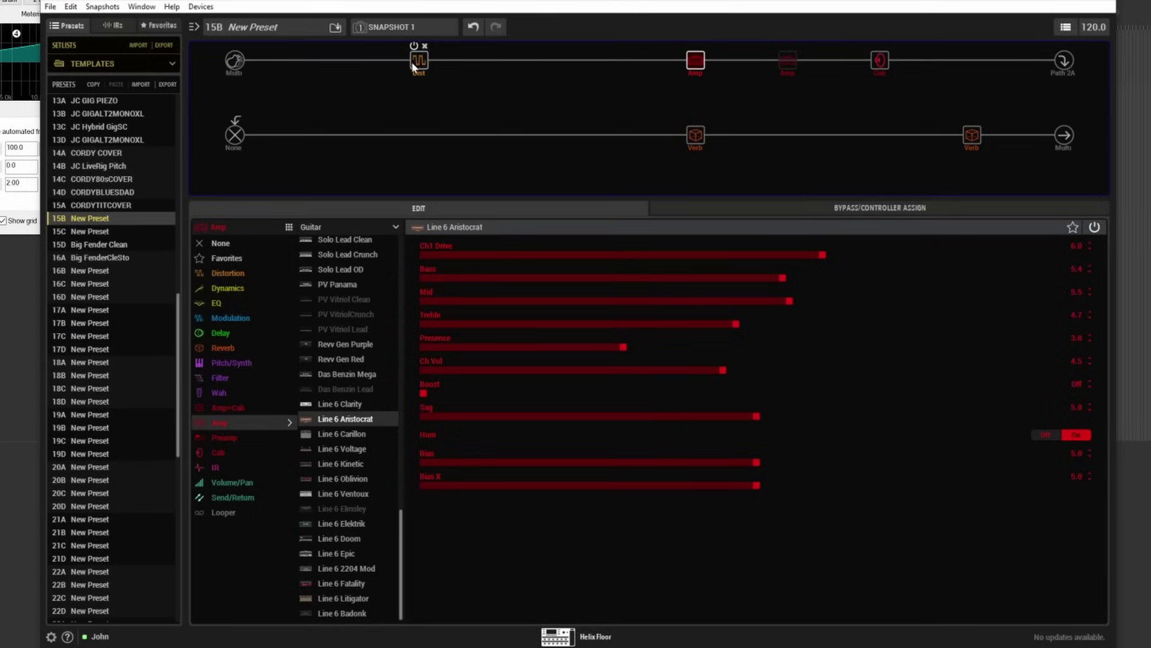
# Step: Rename the preset in slot 15B as Marshall Noble
pyautogui.doubleClick(284, 34)
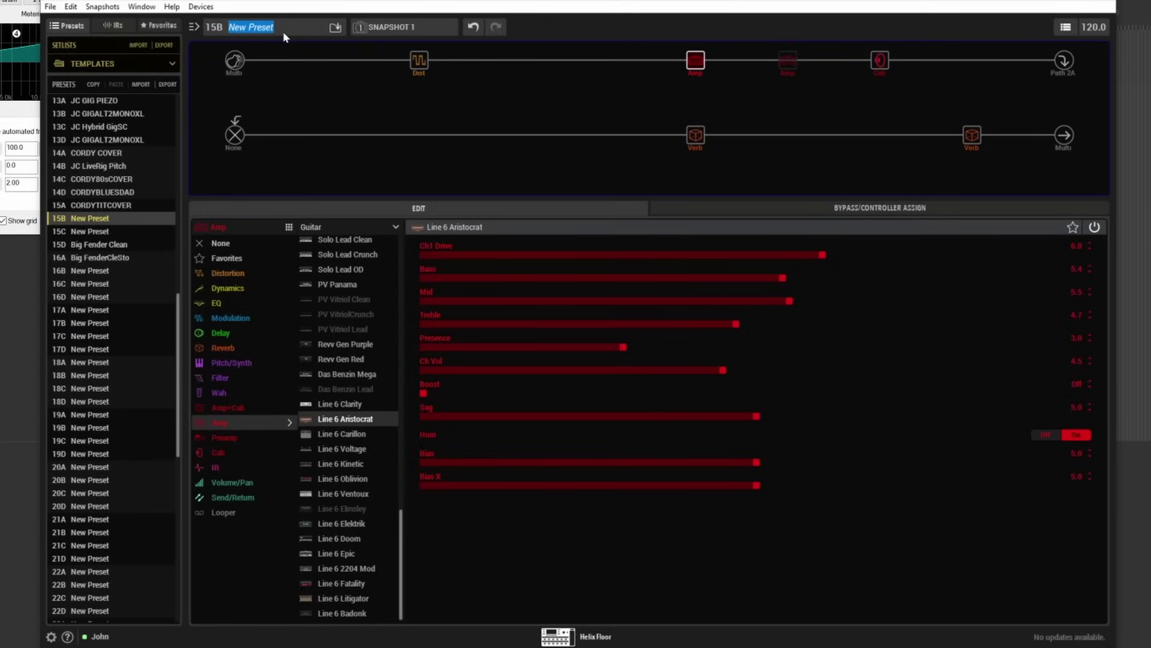
pyautogui.write('A')
pyautogui.press('BackSpace')
pyautogui.write('Marshall Noble L')
pyautogui.press('BackSpace')
pyautogui.press('BackSpace')
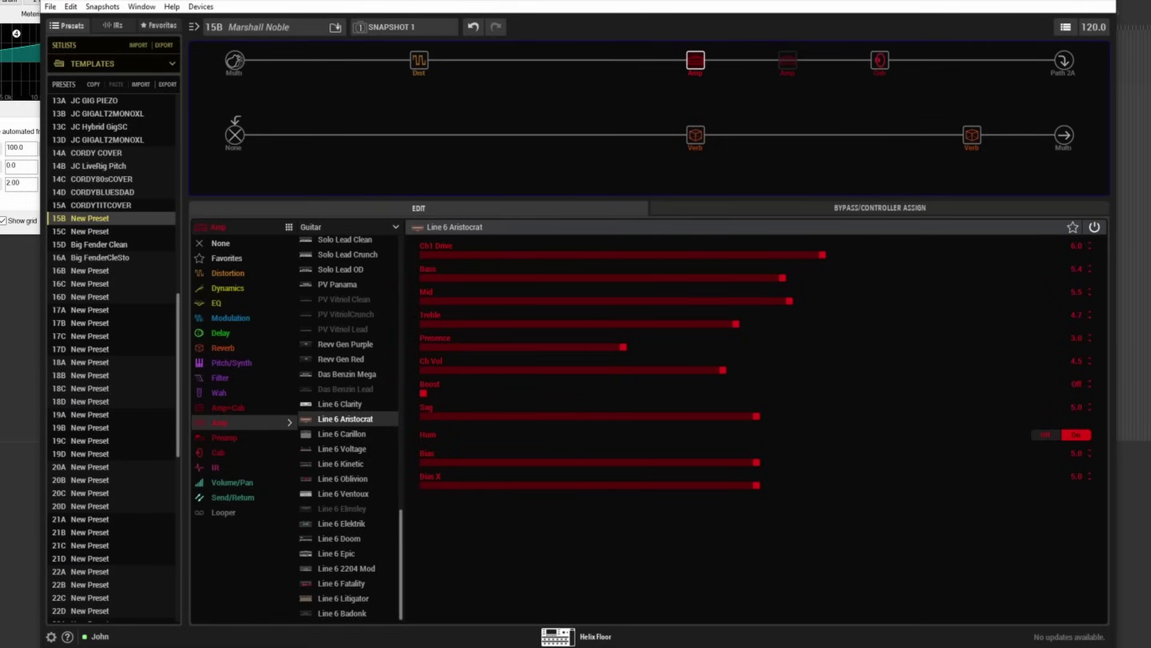
pyautogui.press('Return')
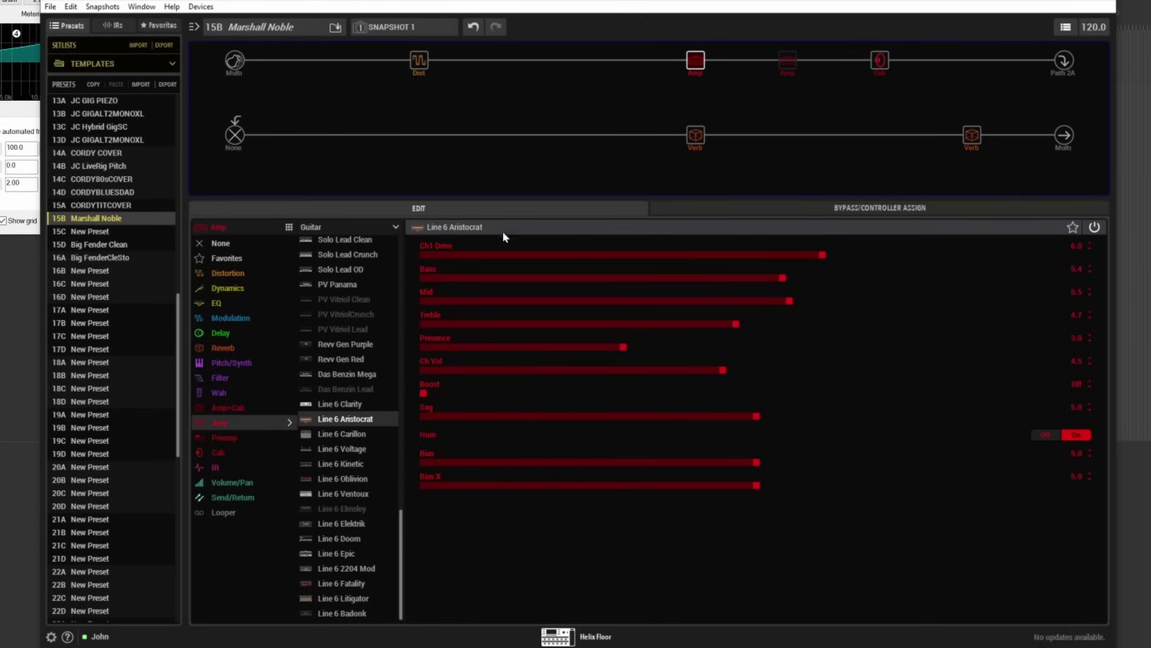
# Step: Set the Line 6 Aristocrat's Ch Vol to 5.6 and save the preset
pyautogui.moveTo(726, 367); pyautogui.dragTo(799, 373)
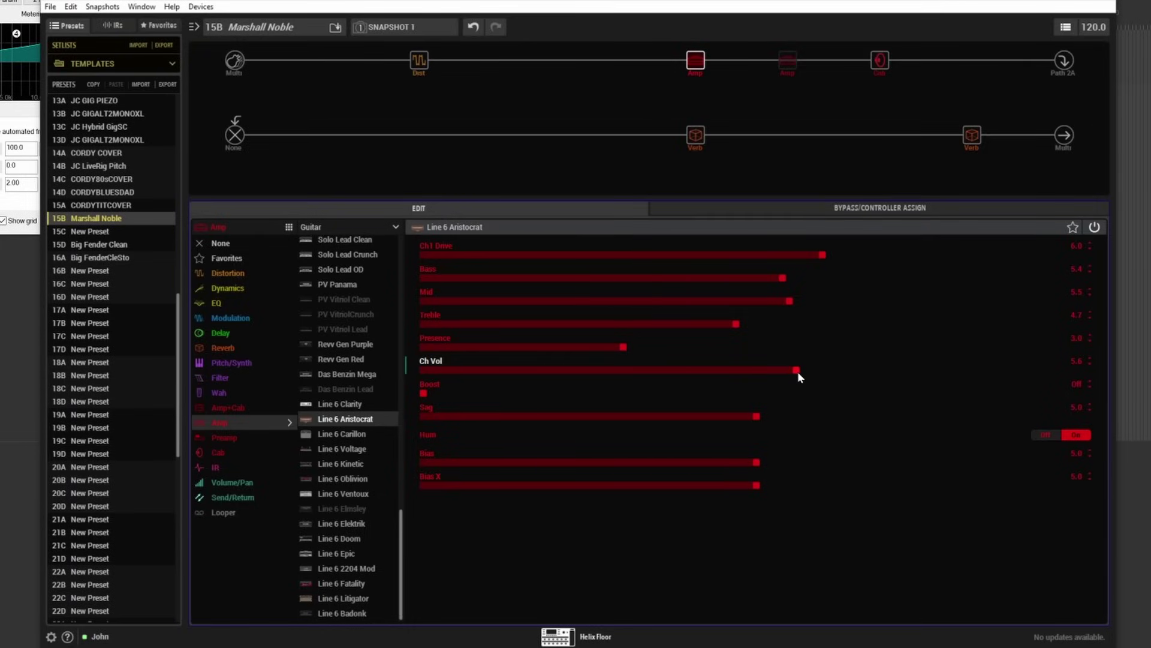
pyautogui.click(336, 27)
pyautogui.click(635, 466)
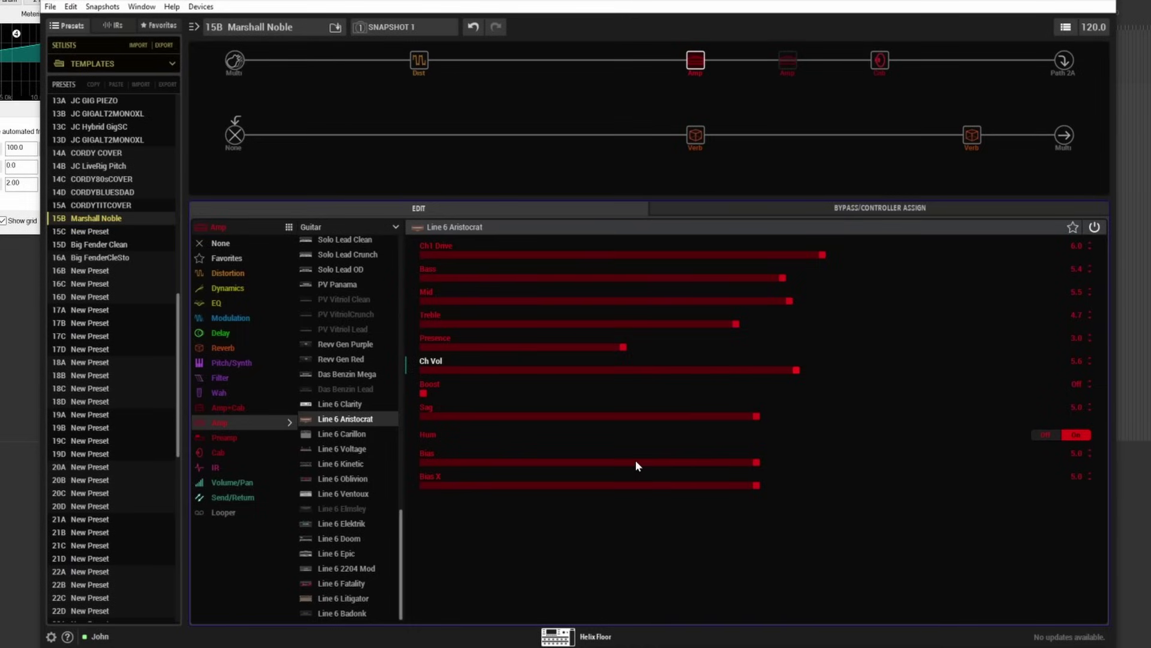
# Step: Try the Line 6 Litigator in place of the Aristocrat with Ch Vol at 9.2, and undo both changes
pyautogui.click(422, 60)
pyautogui.click(698, 61)
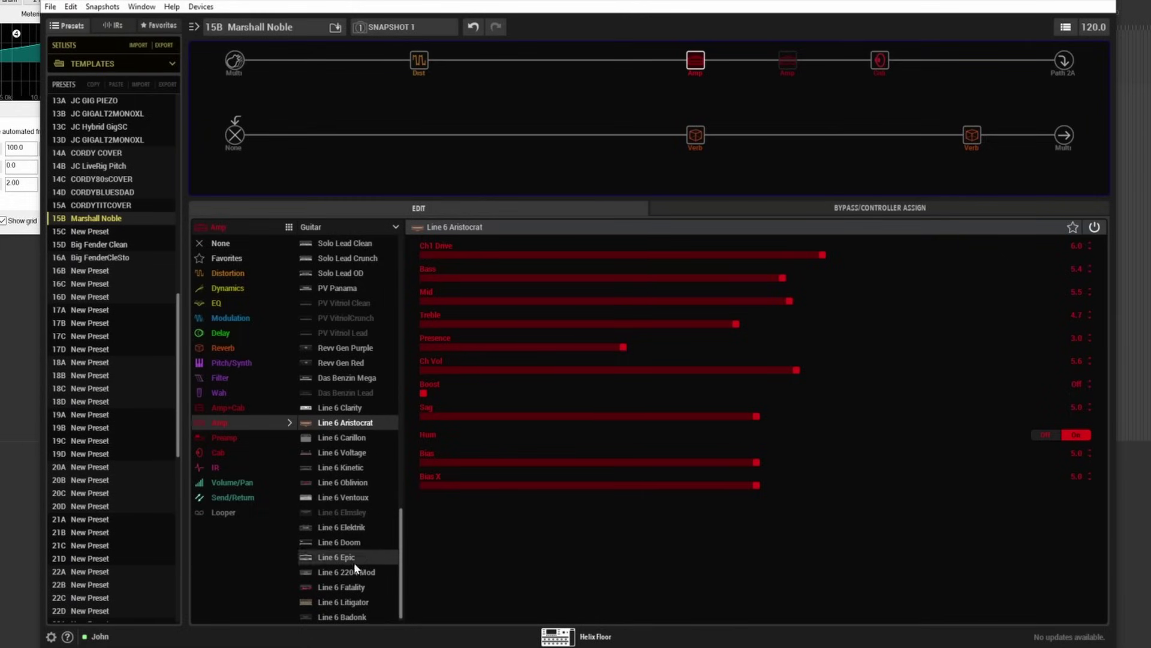
pyautogui.click(364, 602)
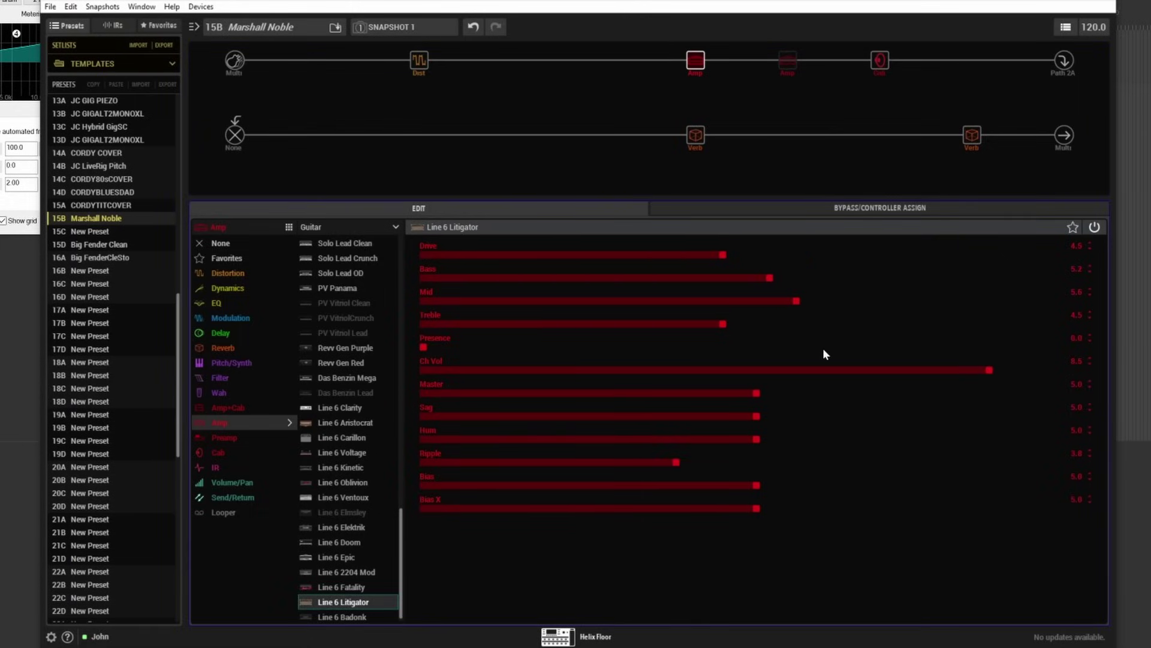
pyautogui.moveTo(989, 368); pyautogui.dragTo(1035, 369)
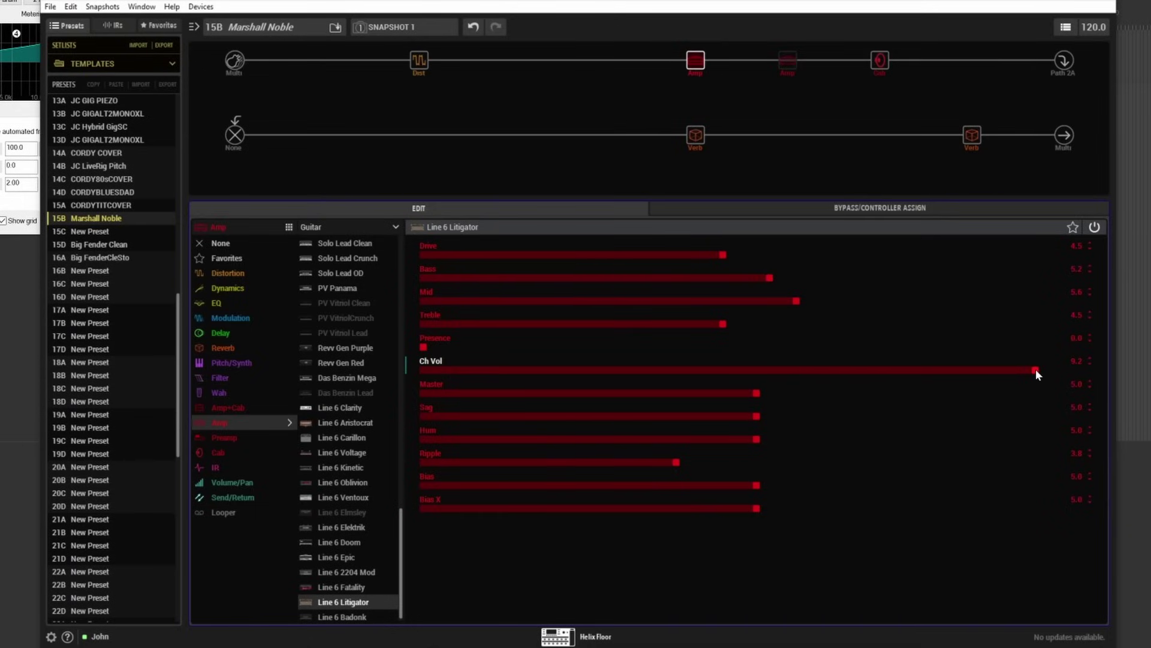
pyautogui.click(472, 34)
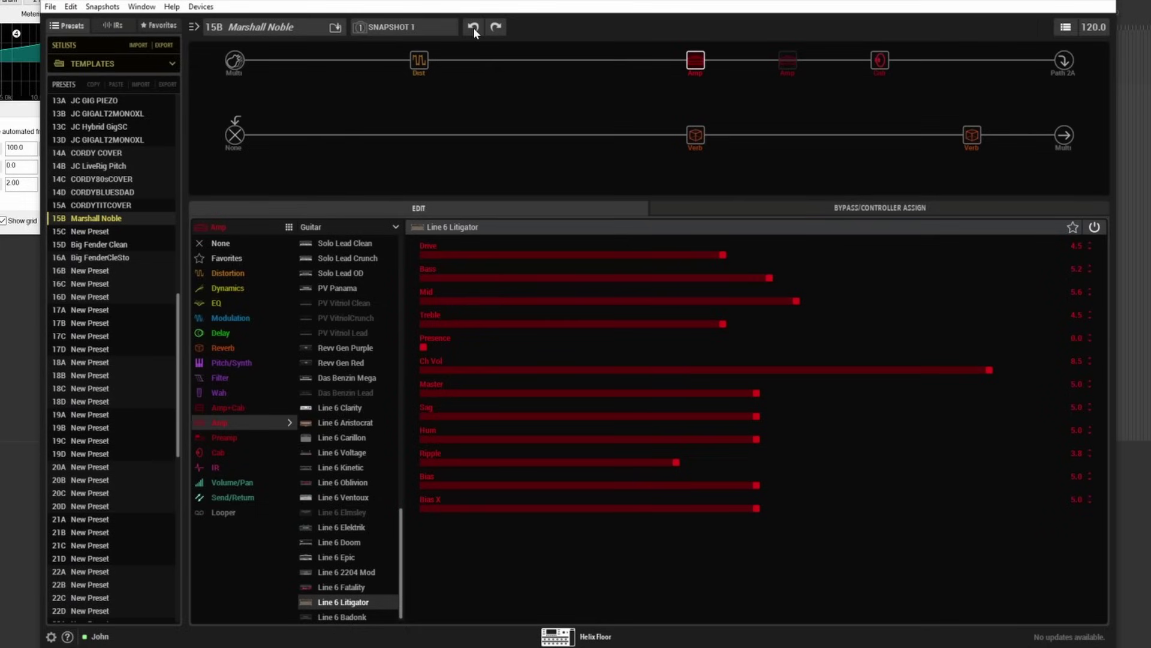
pyautogui.click(473, 28)
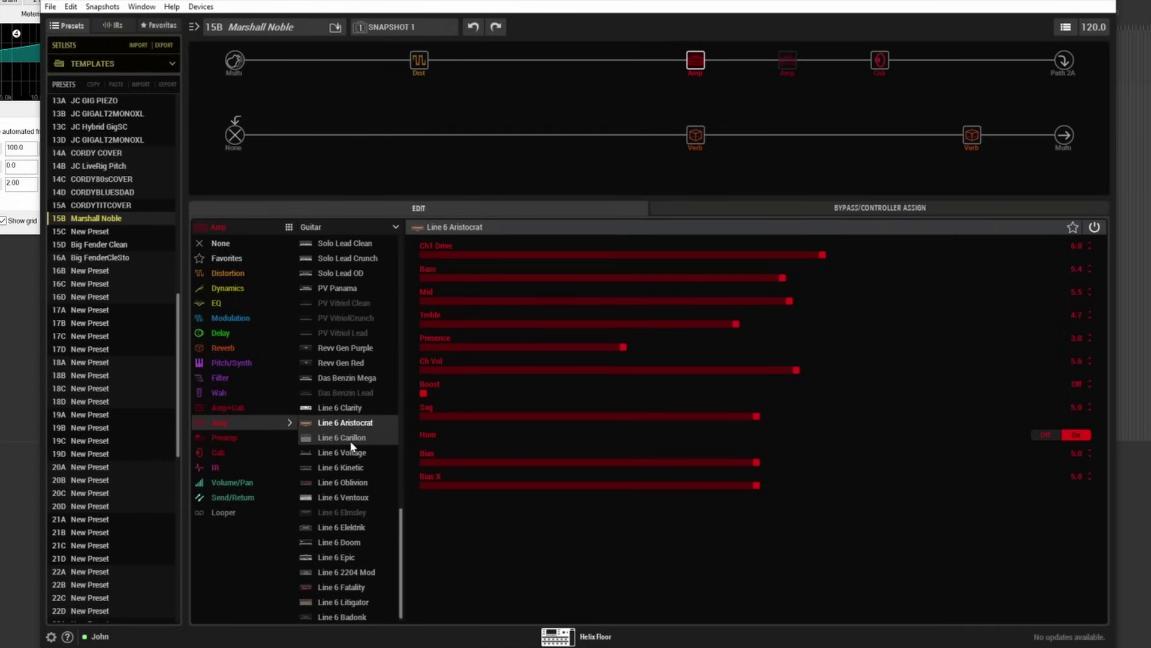
# Step: Move the 4x12 Greenback 25 cab onto the second path before the reverbs and bypass the Line 6 Aristocrat
pyautogui.scroll(4, 403, 469)
pyautogui.scroll(-3, 404, 552)
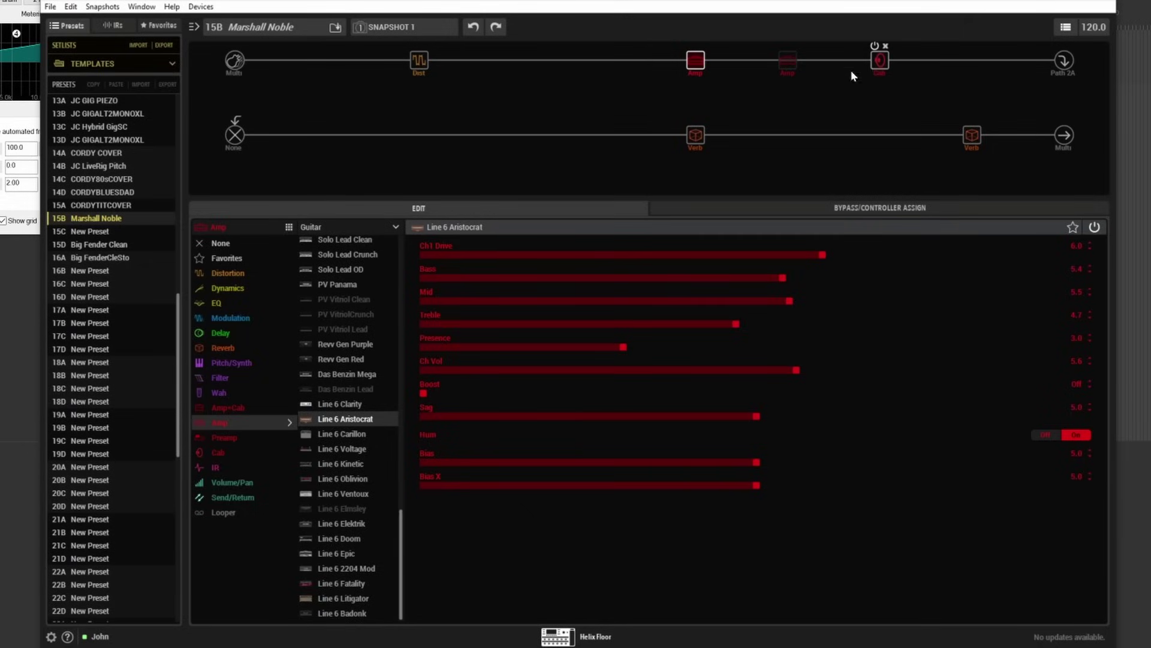
pyautogui.click(876, 63)
pyautogui.moveTo(411, 167)
pyautogui.mouseDown()
pyautogui.moveTo(502, 134)
pyautogui.moveTo(722, 118)
pyautogui.moveTo(623, 137)
pyautogui.moveTo(702, 90)
pyautogui.moveTo(684, 71)
pyautogui.mouseUp()
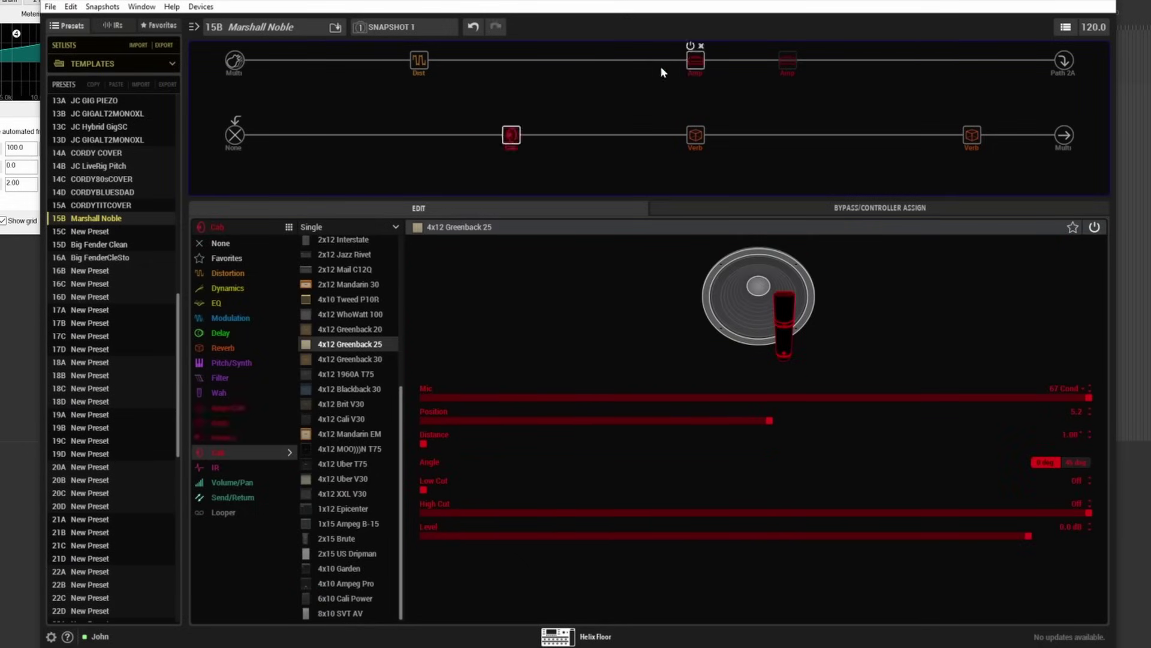
# Step: Add the US Dripman Norm bass amp on the second path directly before the cab
pyautogui.click(409, 138)
pyautogui.moveTo(230, 423)
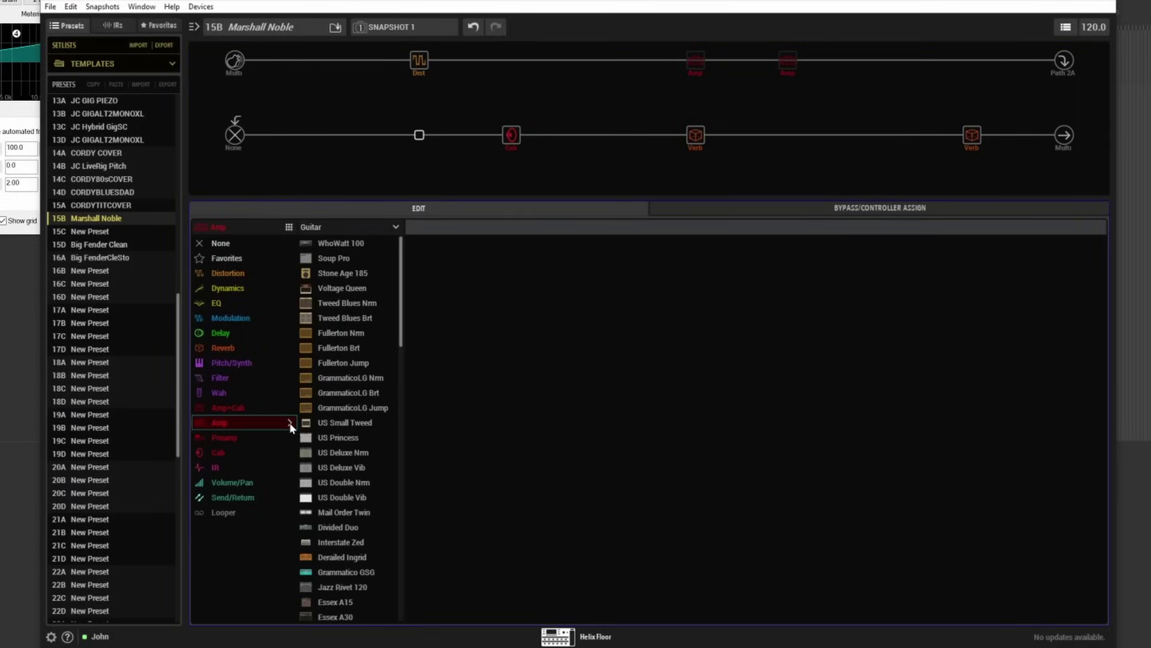
pyautogui.click(386, 229)
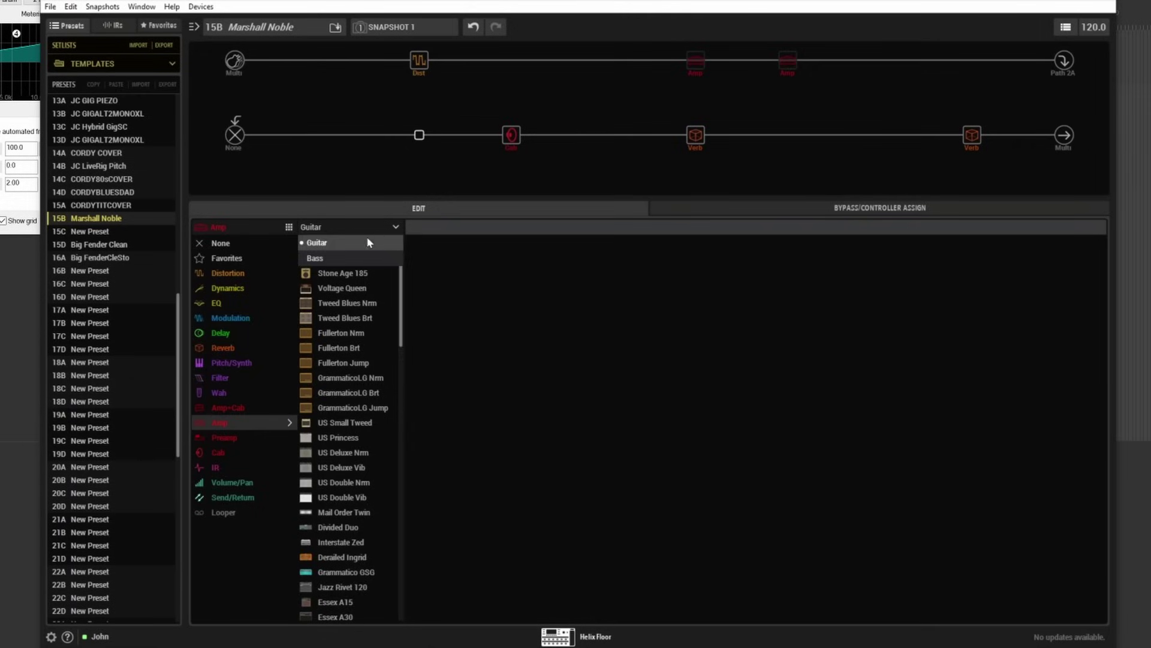
pyautogui.click(329, 258)
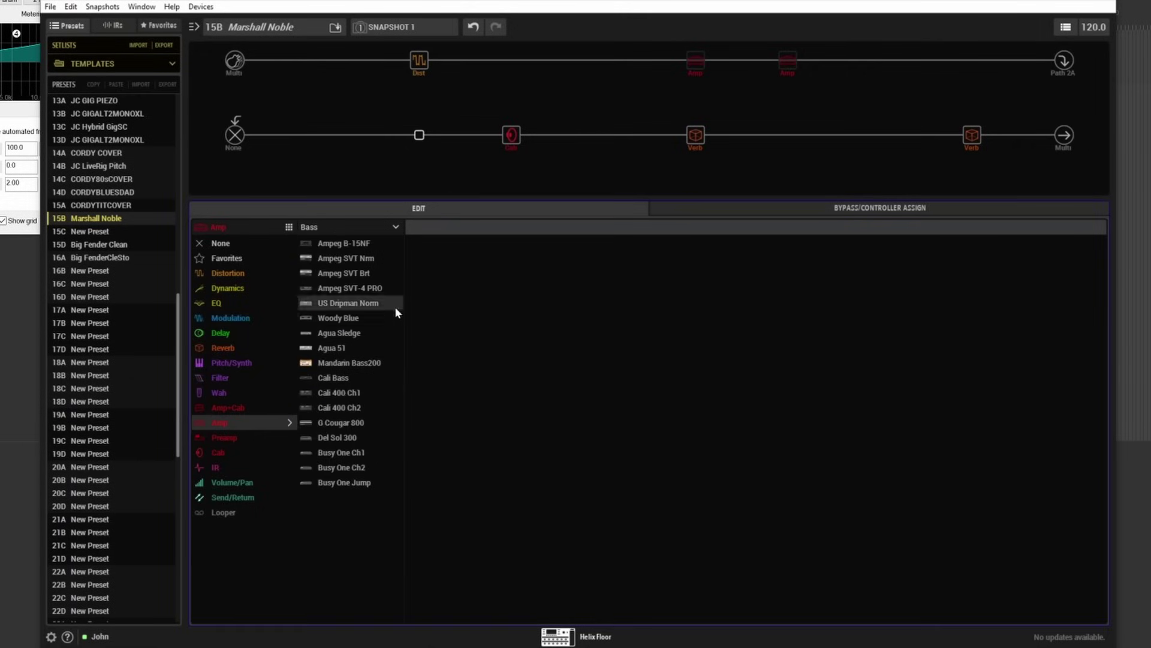
pyautogui.click(351, 304)
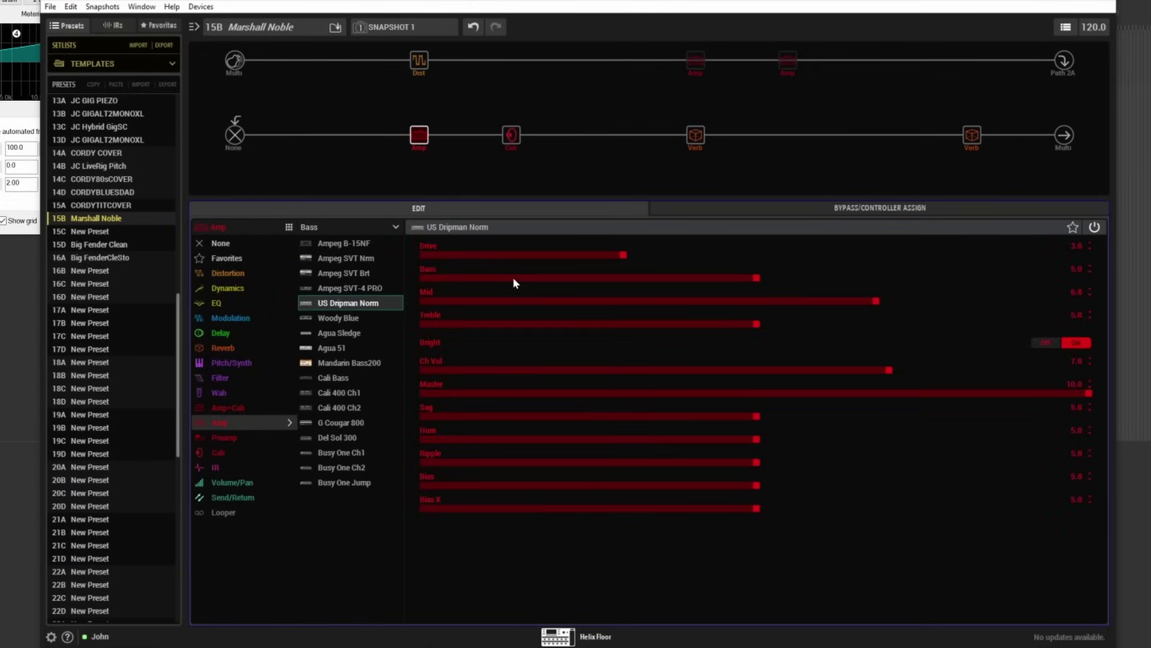
# Step: Set the US Dripman Norm to Drive 4.2, Bass 2.8, Mid 6.9, Treble 6.3 and Ch Vol 9.1, with Bright off
pyautogui.moveTo(623, 254); pyautogui.dragTo(607, 260)
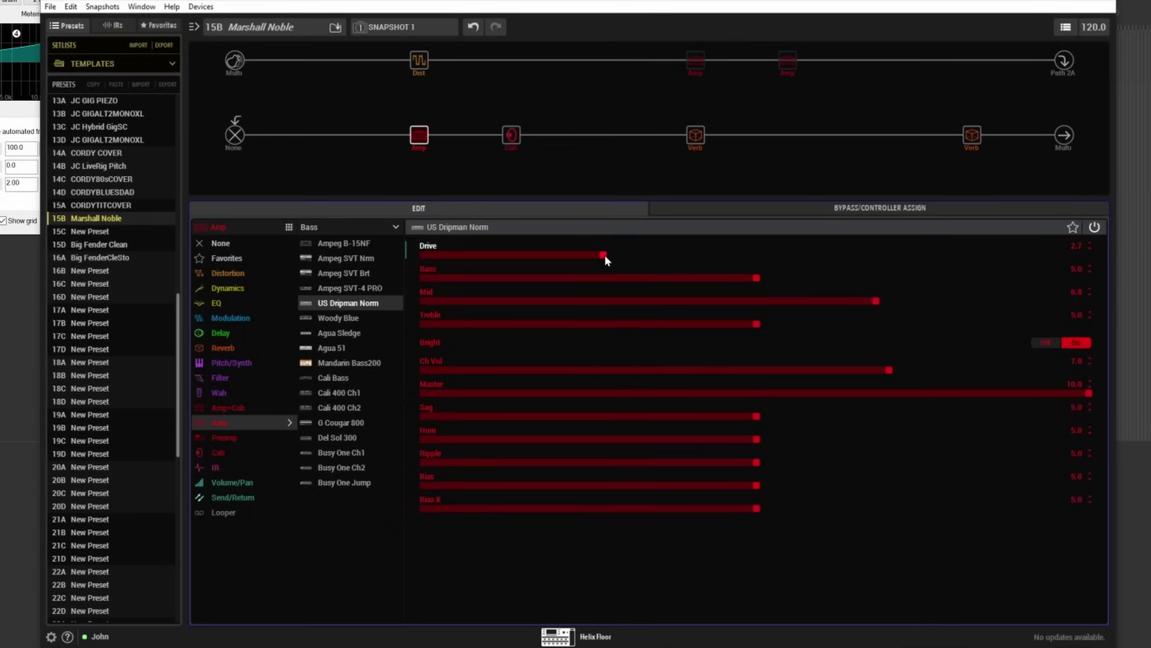
pyautogui.click(1044, 342)
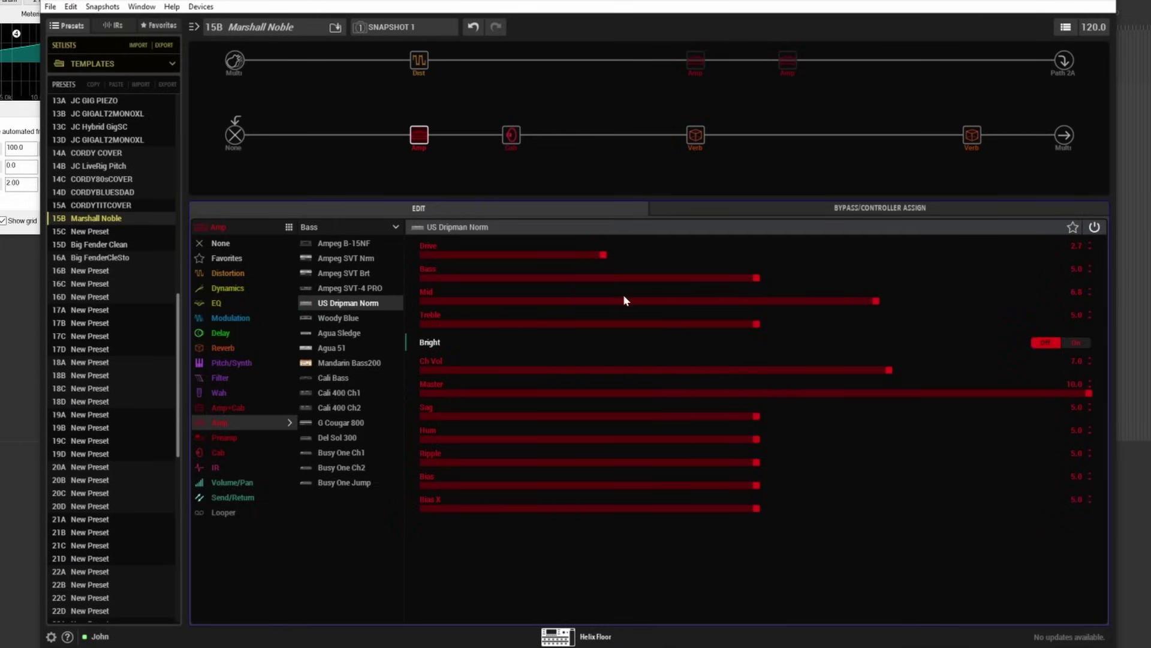
pyautogui.moveTo(879, 303); pyautogui.dragTo(789, 308)
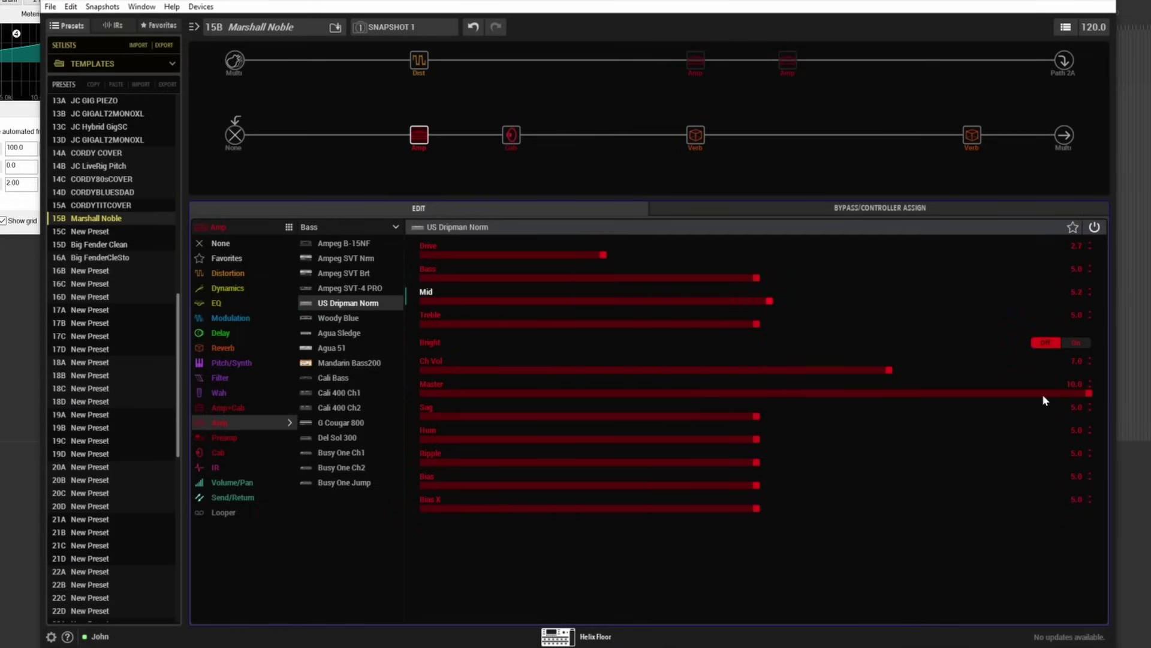
pyautogui.moveTo(895, 371); pyautogui.dragTo(988, 372)
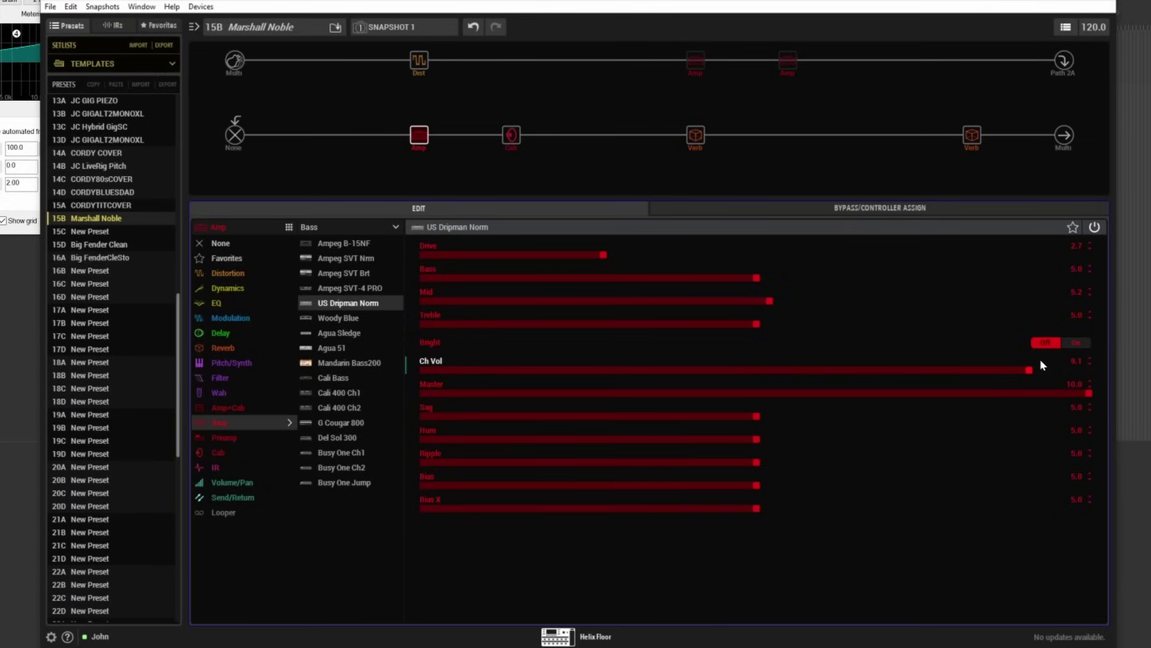
pyautogui.moveTo(756, 271); pyautogui.dragTo(607, 276)
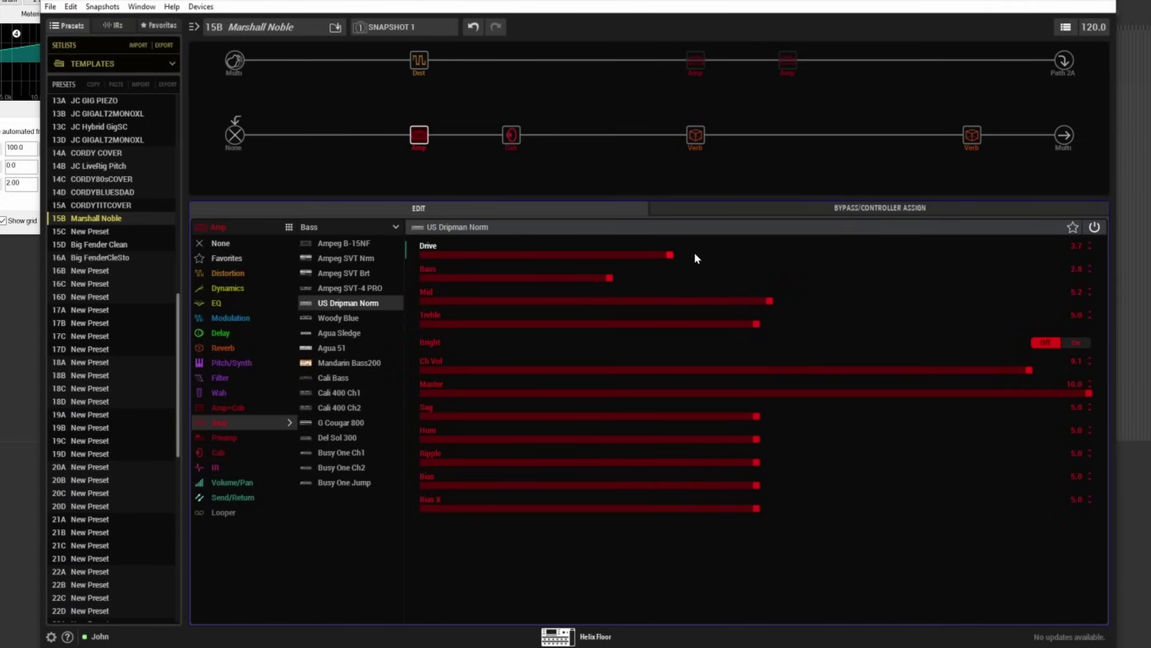
pyautogui.moveTo(770, 301); pyautogui.dragTo(843, 318)
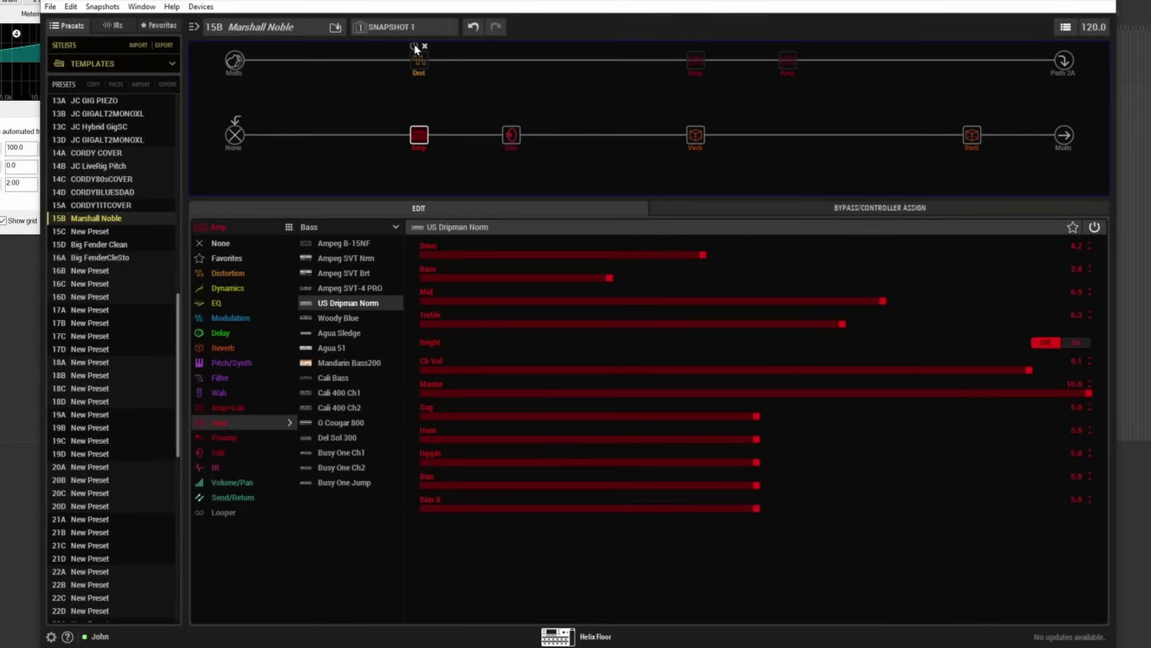
# Step: Delete the US Dripman Norm from the second path and move the Brit 2203 amp from the first path into its place
pyautogui.moveTo(690, 124)
pyautogui.click(321, 64)
pyautogui.moveTo(217, 288)
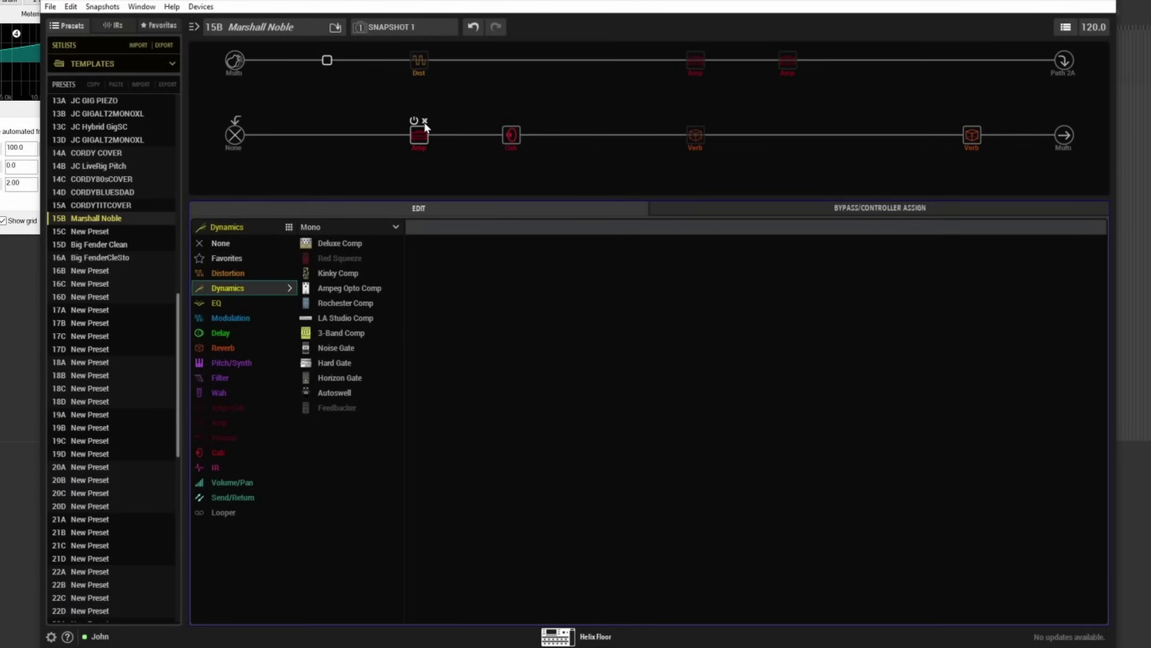
pyautogui.click(425, 122)
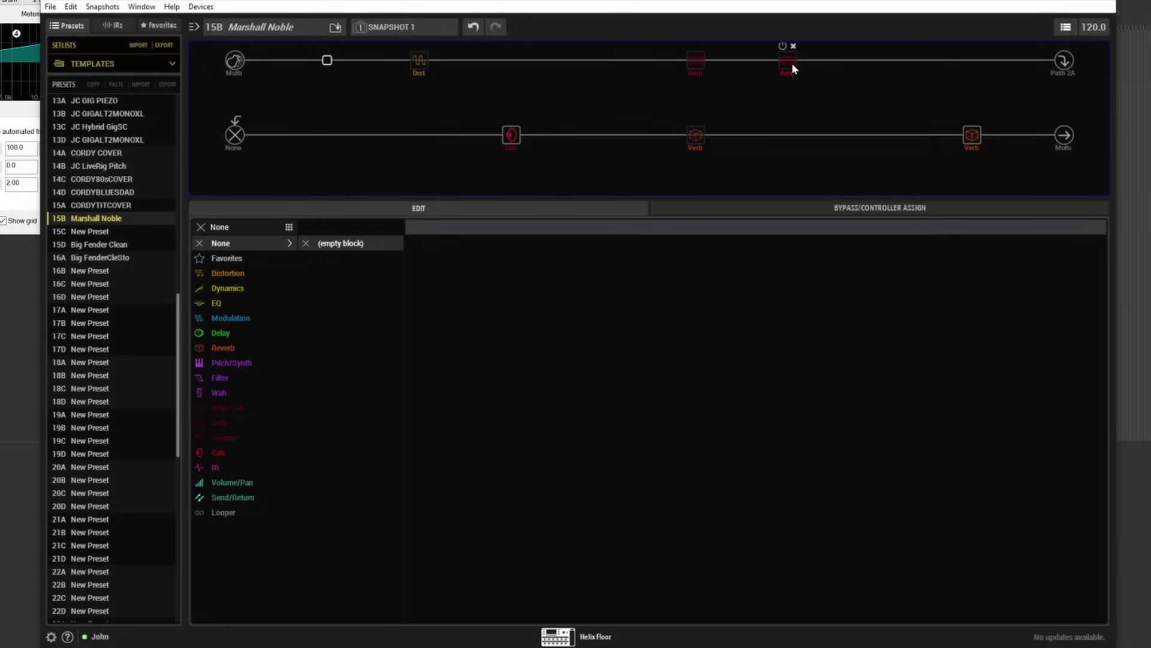
pyautogui.hotkey('ctrl', 'z')
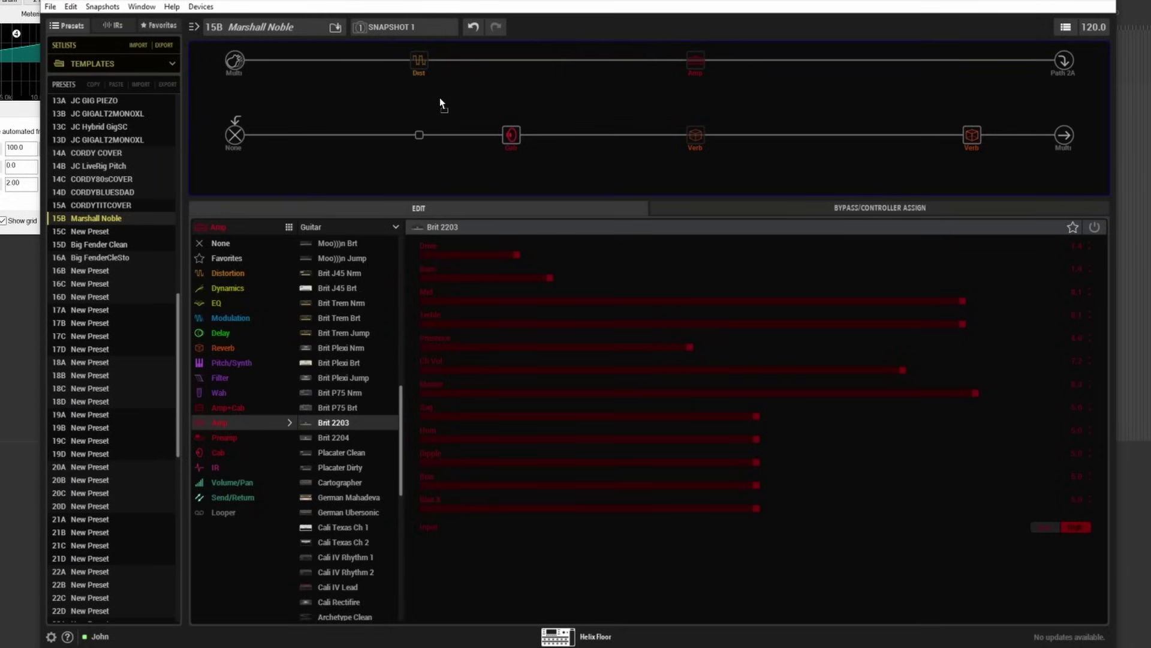
pyautogui.hotkey('ctrl', 'z')
# Step: Add a mono Feedbacker dynamics block on the first path directly before the Prize Drive
pyautogui.click(326, 60)
pyautogui.moveTo(252, 288)
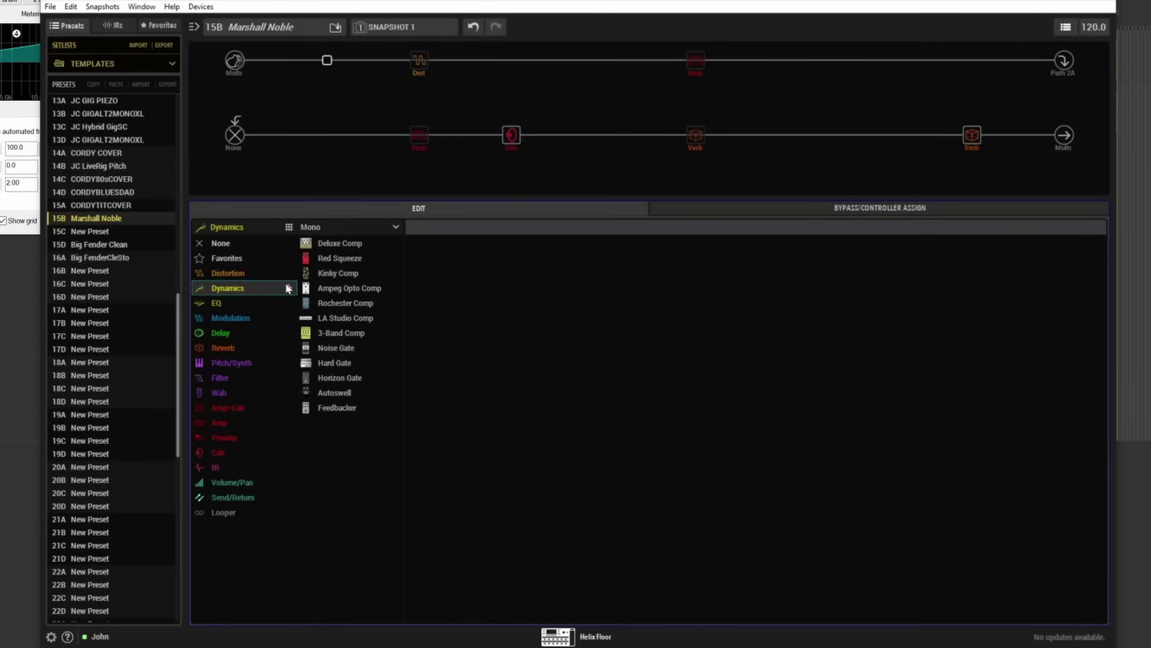
pyautogui.click(350, 412)
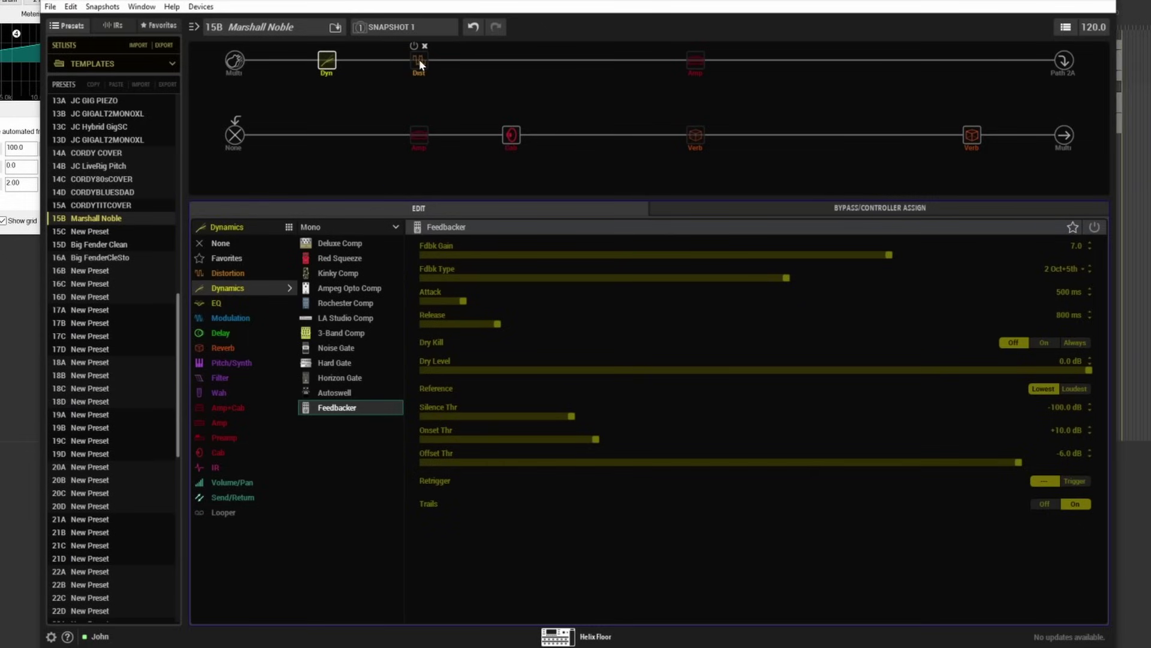
# Step: Bypass the Brit 2203 on the second path and enable the Line 6 Aristocrat on the first path
pyautogui.click(415, 136)
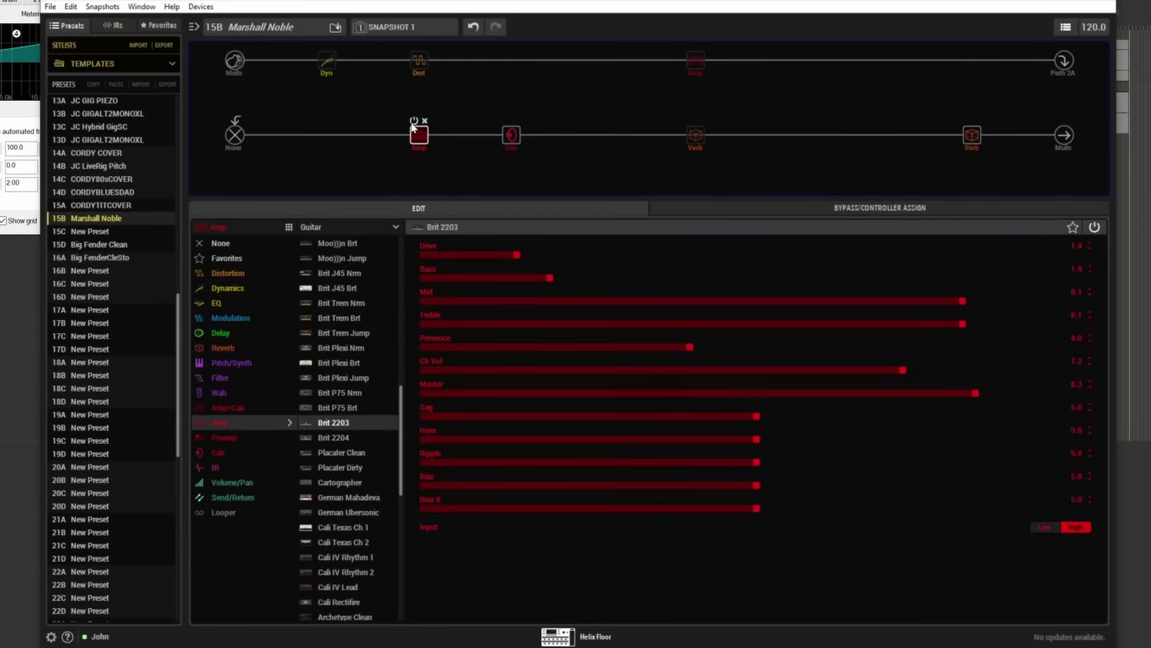
pyautogui.click(414, 120)
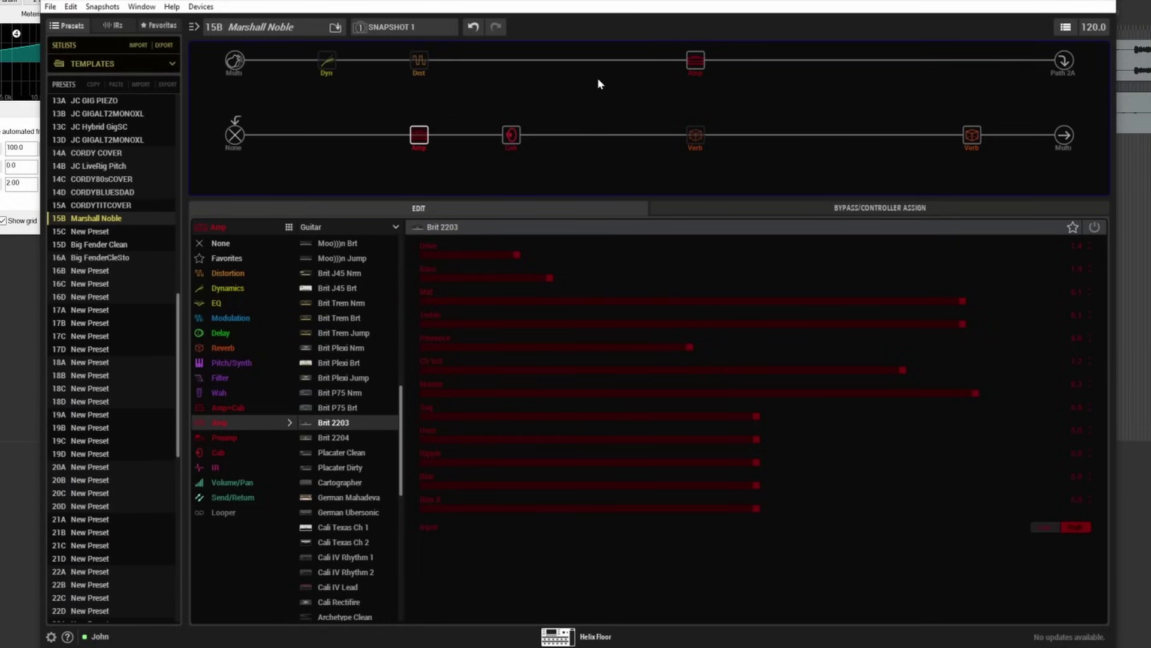
# Step: Assign the Feedbacker's bypass to Footswitch 2 with the switch type set to Momentary
pyautogui.click(325, 63)
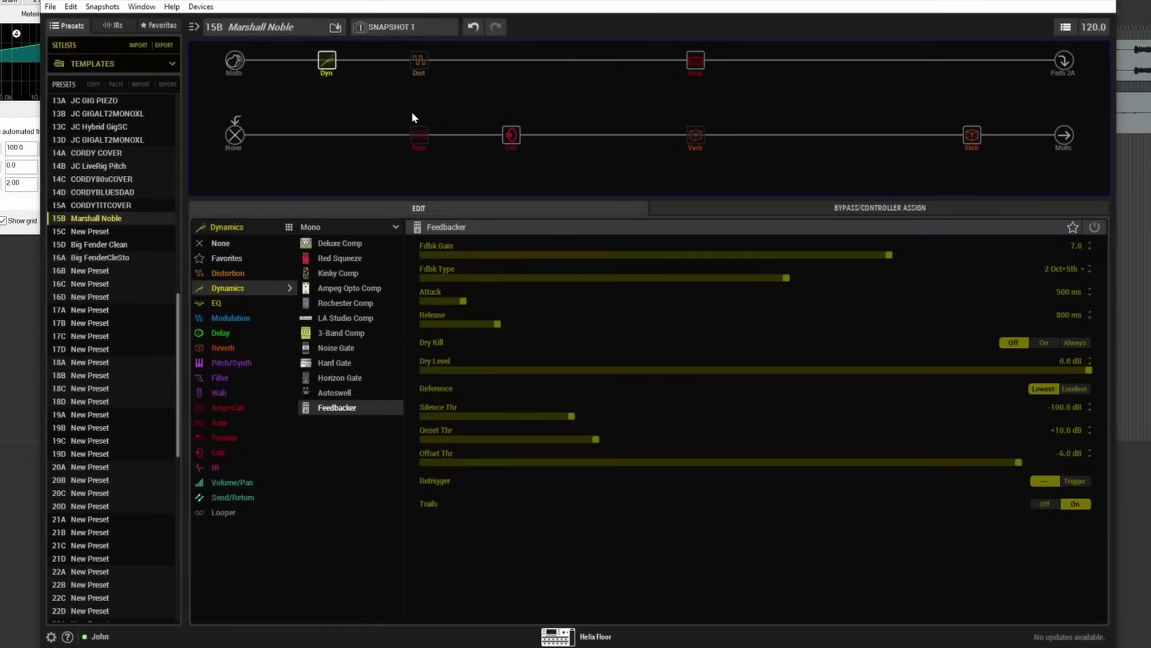
pyautogui.click(910, 213)
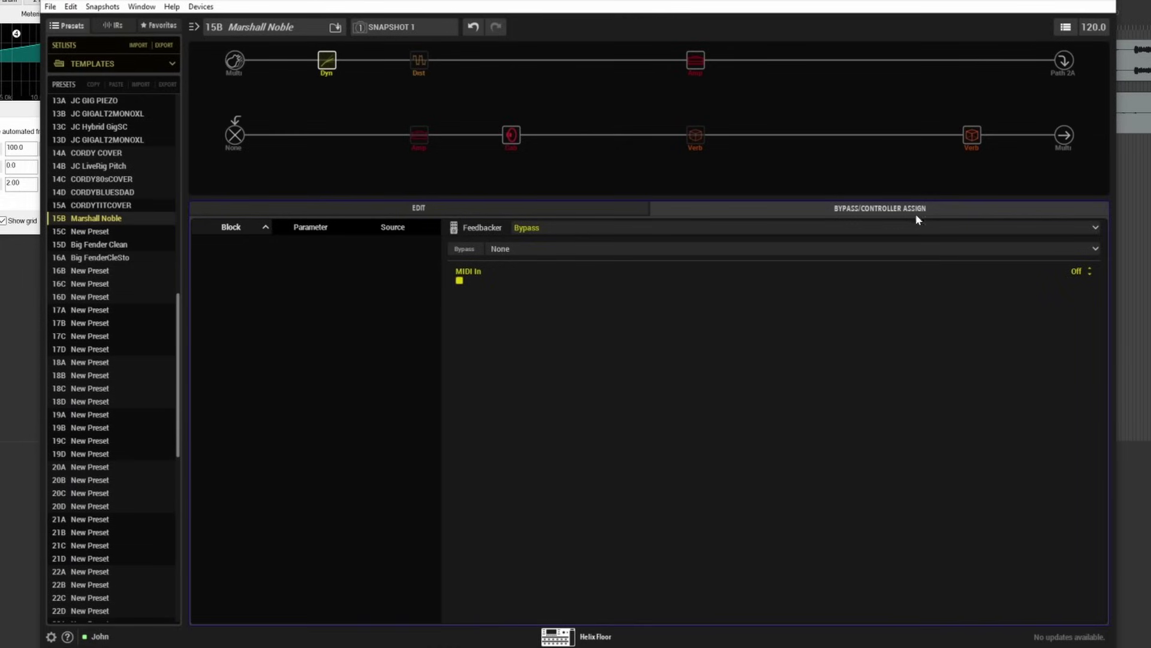
pyautogui.click(549, 250)
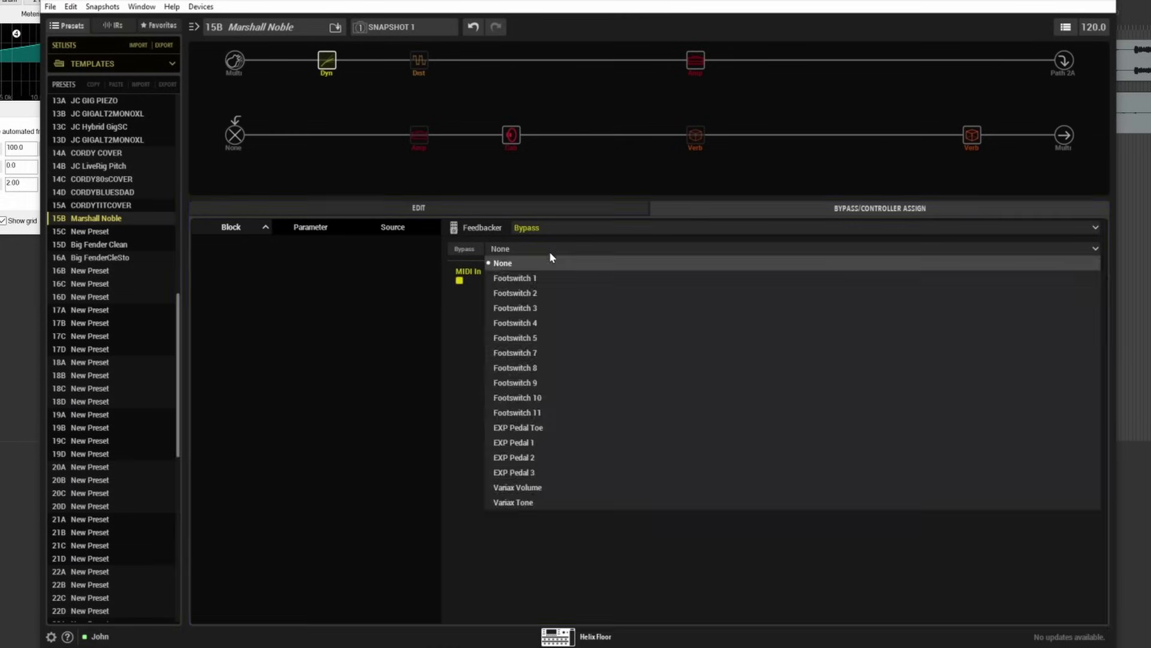
pyautogui.click(516, 278)
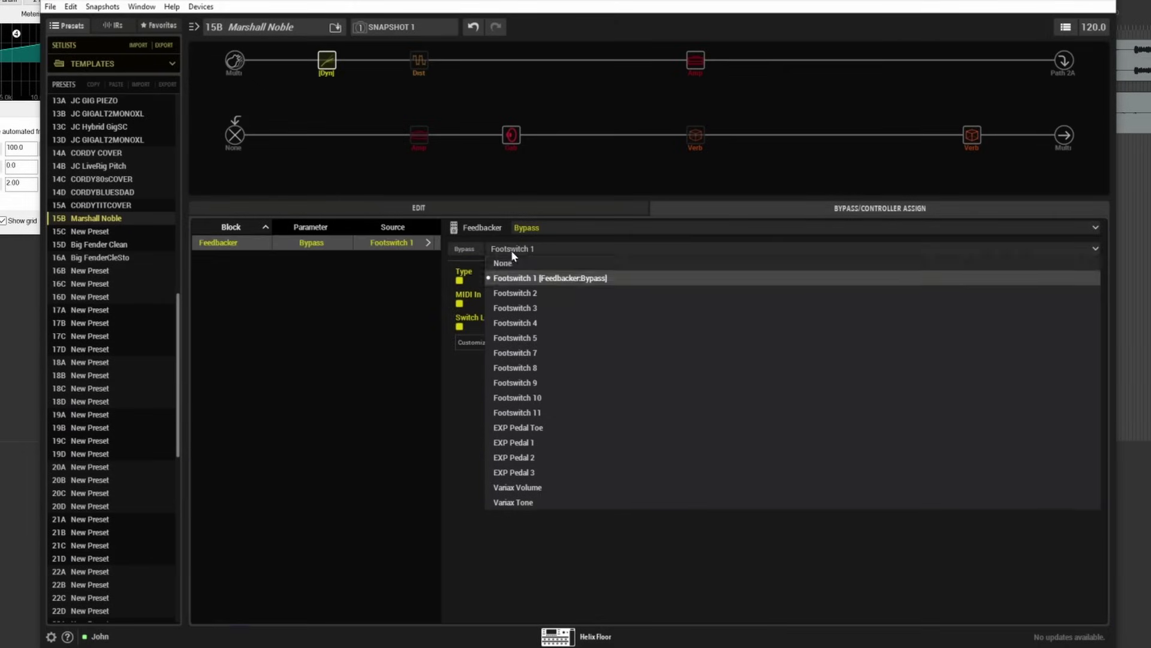
pyautogui.click(526, 293)
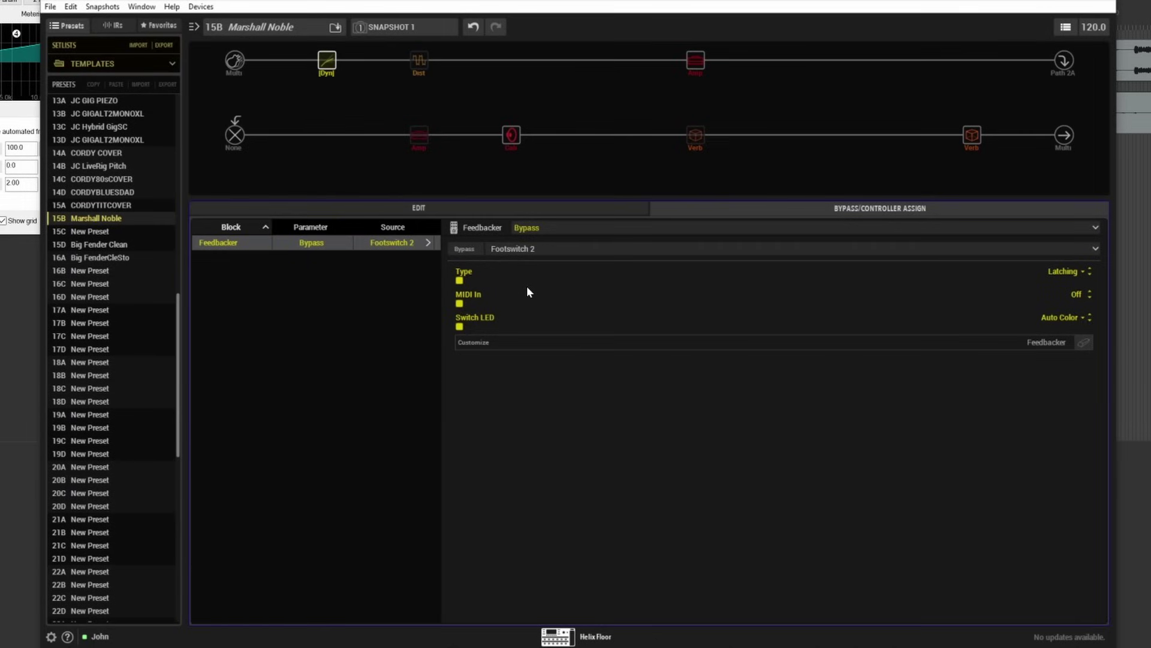
pyautogui.click(1071, 274)
pyautogui.click(1026, 294)
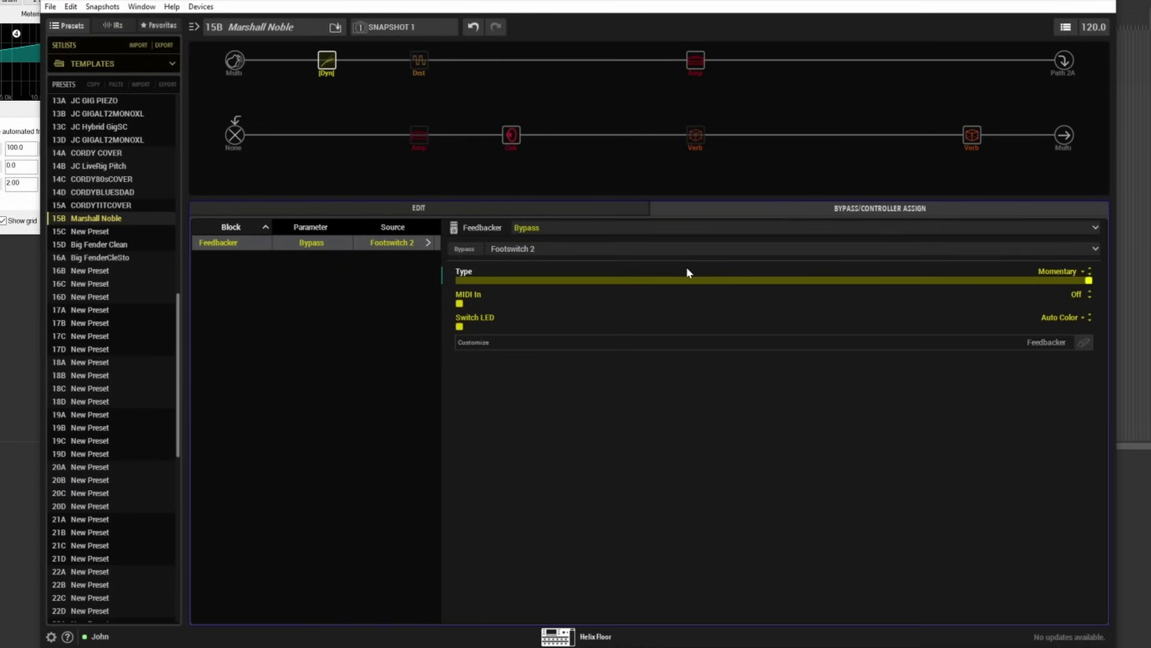
# Step: Set the Feedbacker's Fdbk Gain to 2.2
pyautogui.click(467, 208)
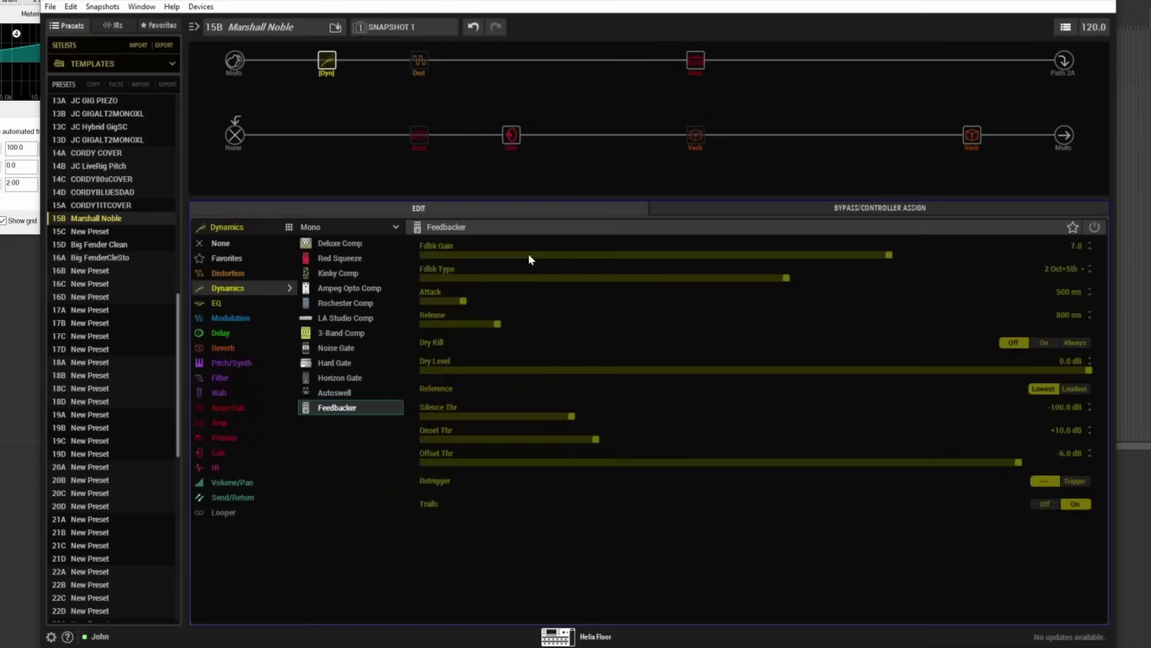
pyautogui.moveTo(889, 254); pyautogui.dragTo(581, 279)
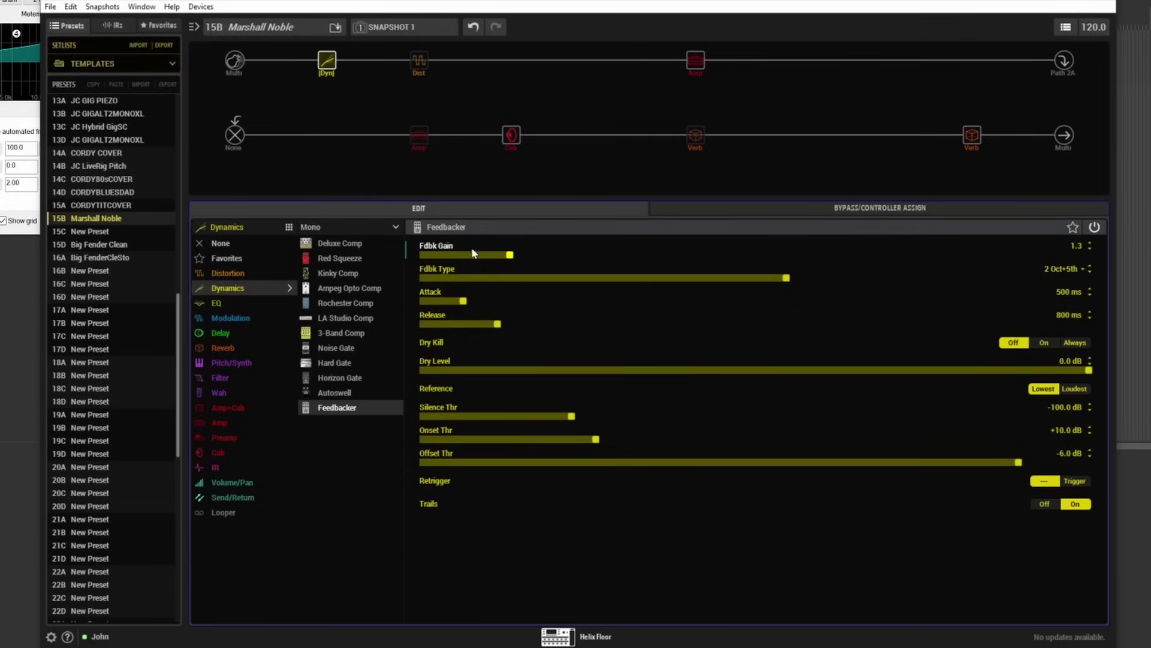
pyautogui.moveTo(516, 255); pyautogui.dragTo(572, 254)
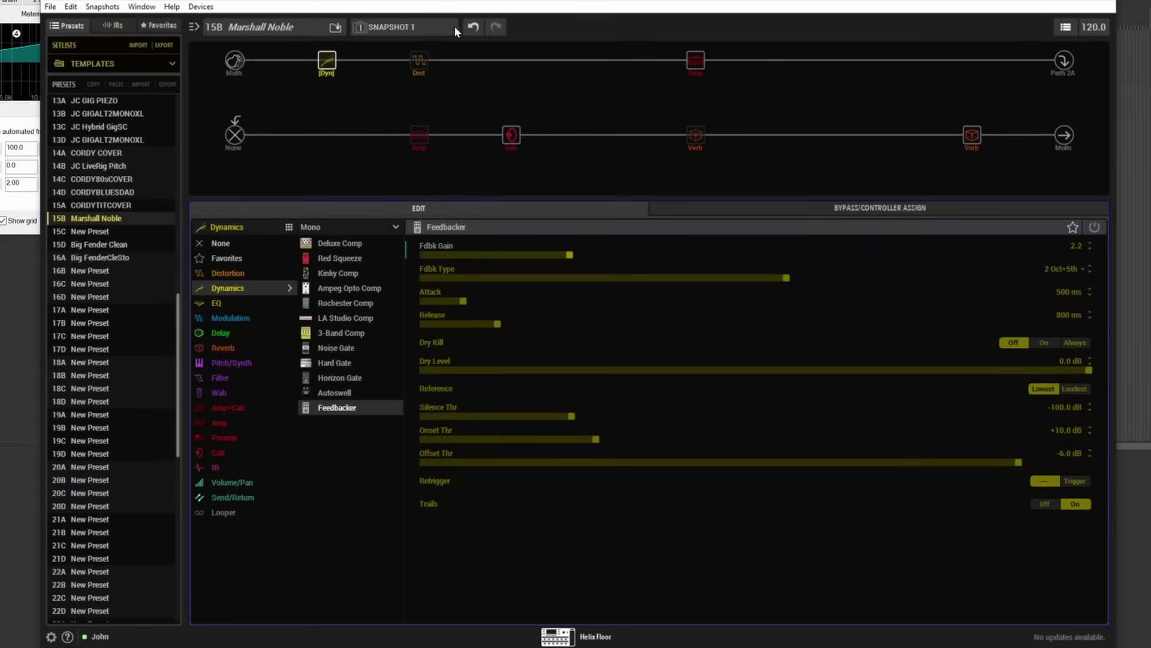
# Step: Switch on the Prize Drive block and set the Feedbacker's Release to 314 ms
pyautogui.click(417, 58)
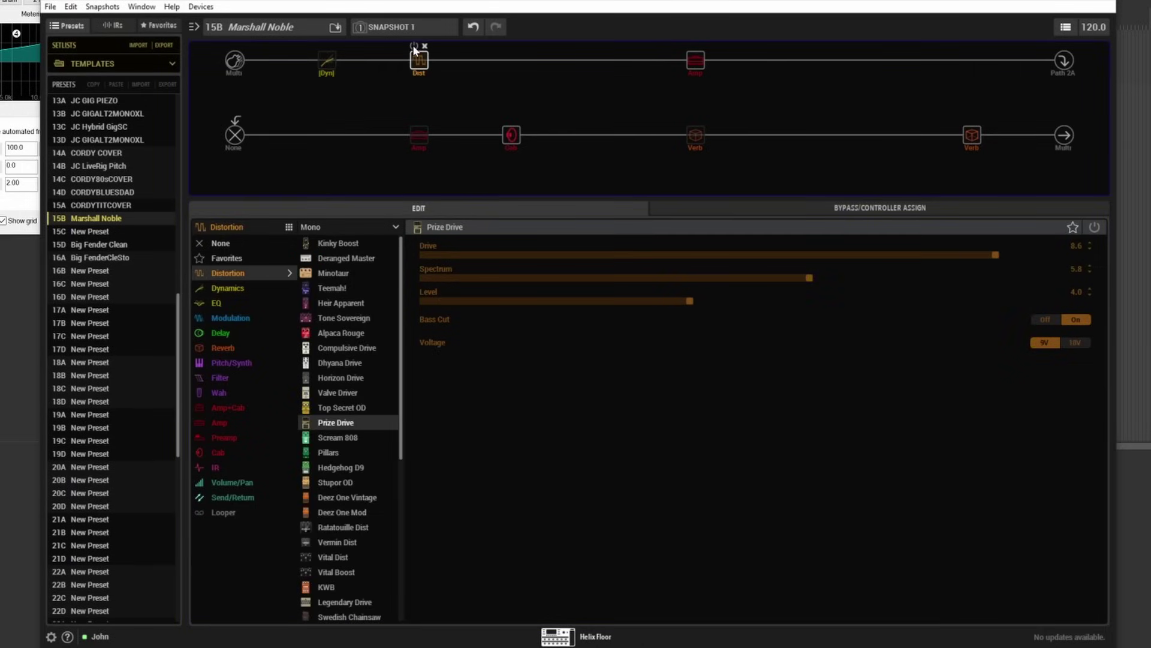
pyautogui.click(413, 46)
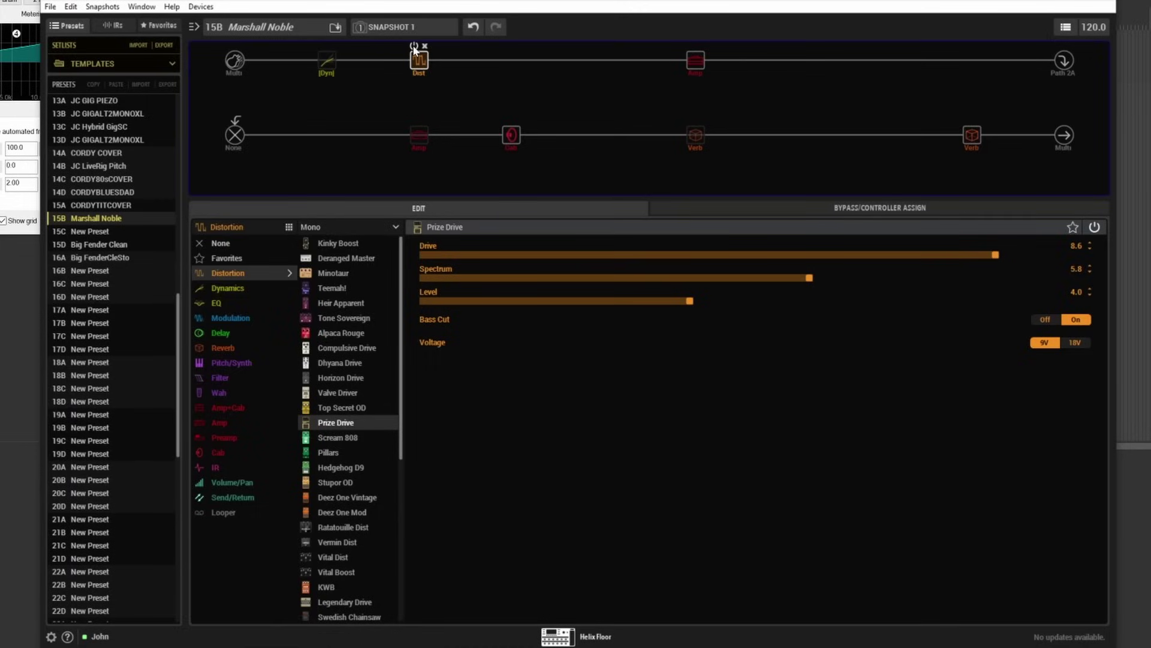
pyautogui.click(327, 66)
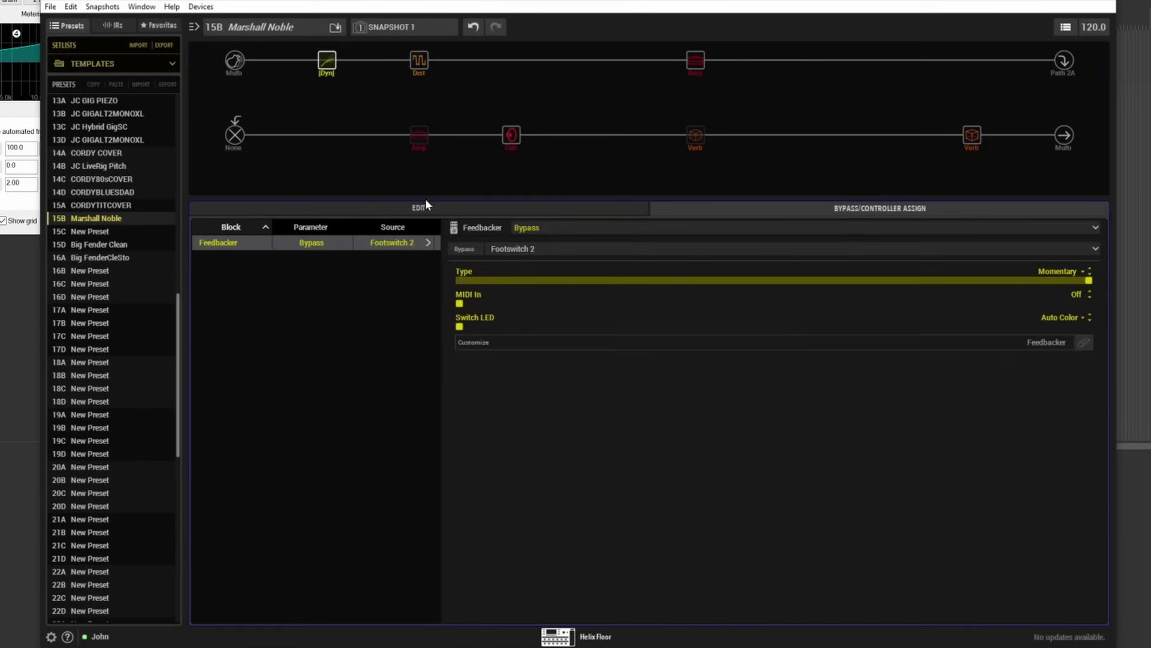
pyautogui.click(524, 208)
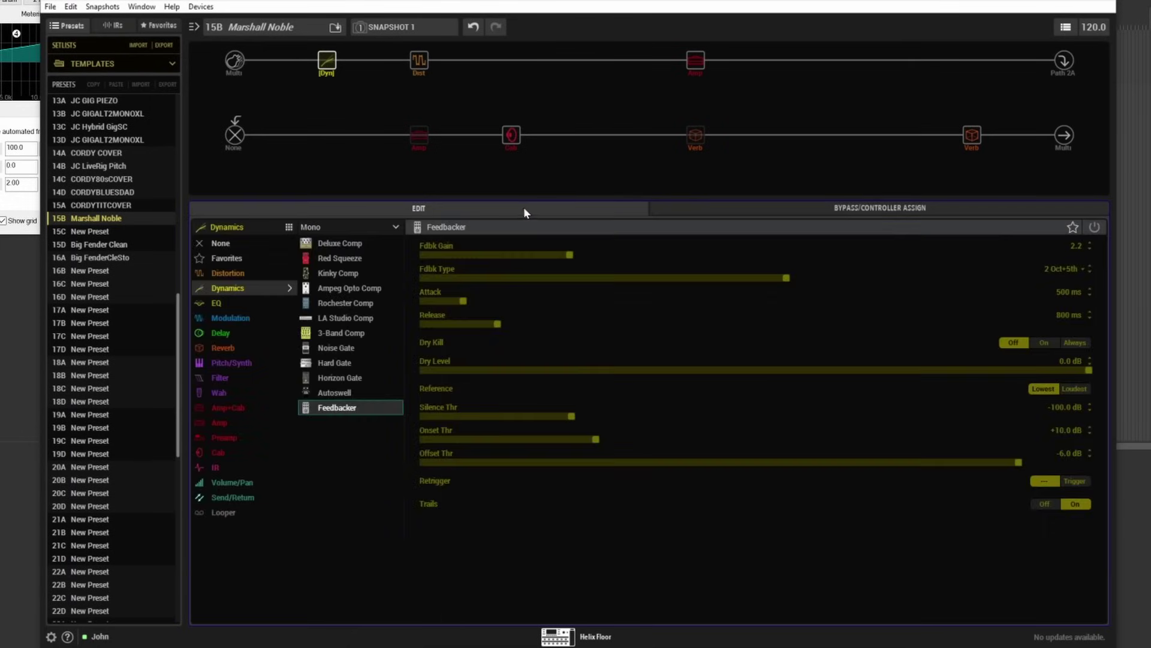
pyautogui.moveTo(490, 327); pyautogui.dragTo(440, 319)
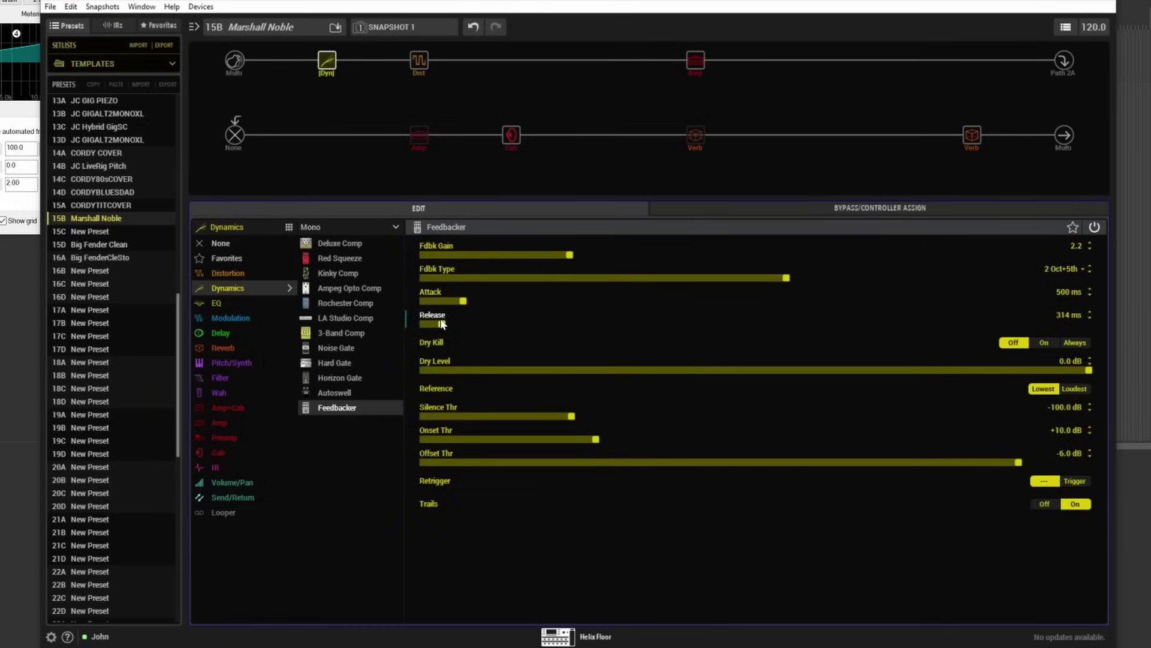
pyautogui.moveTo(441, 324); pyautogui.dragTo(441, 324)
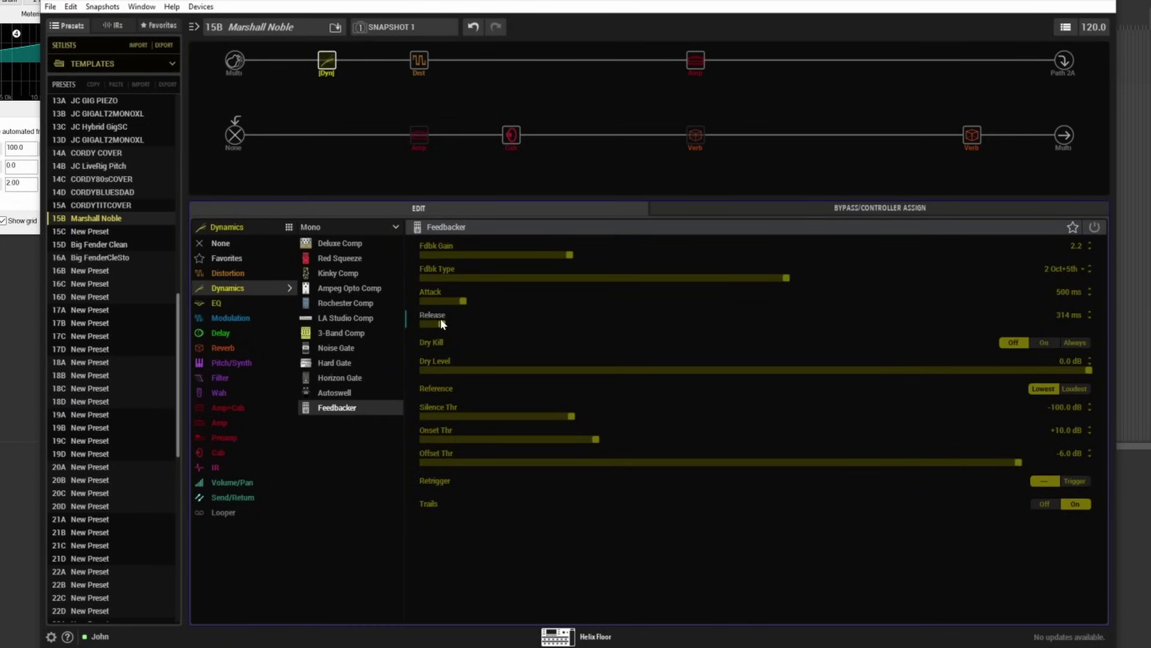
pyautogui.moveTo(442, 324); pyautogui.dragTo(441, 324)
pyautogui.moveTo(441, 324); pyautogui.dragTo(442, 324)
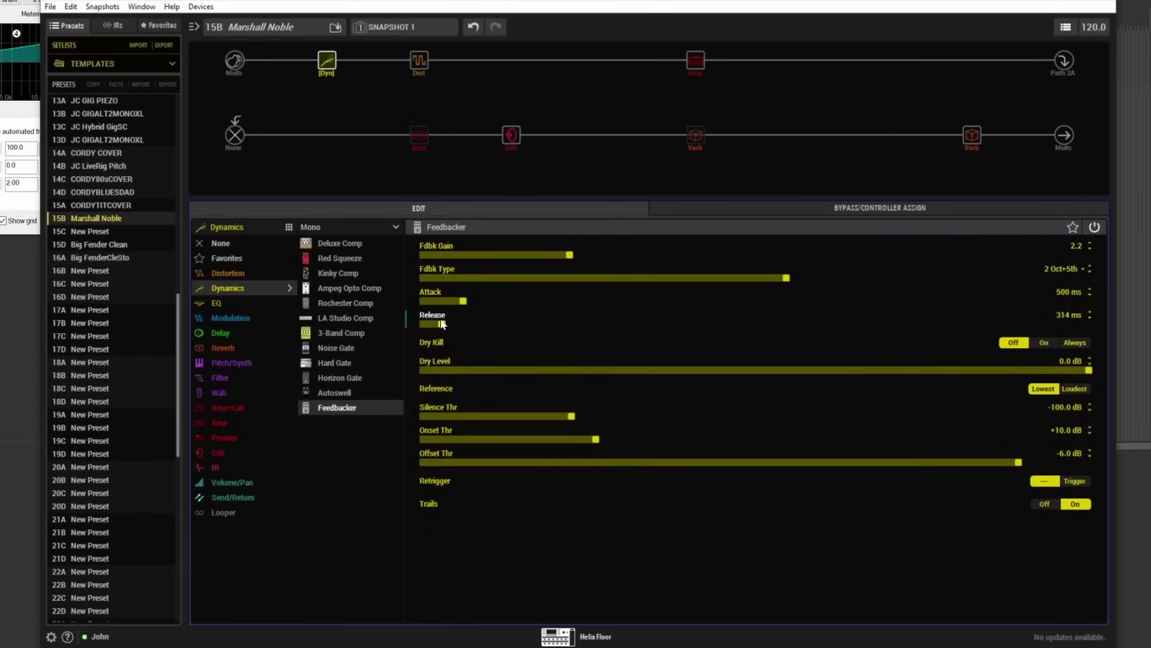
pyautogui.moveTo(441, 324); pyautogui.dragTo(442, 324)
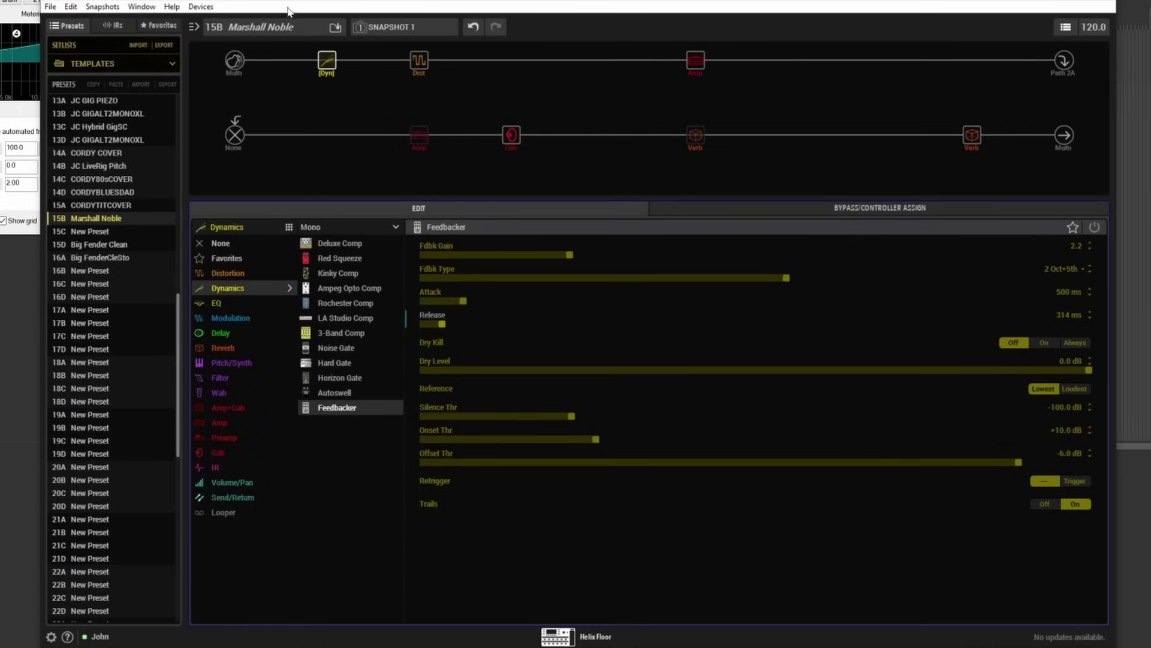
# Step: Save the edited preset as Marshall Noble in slot 15B of the TEMPLATES setlist
pyautogui.click(333, 28)
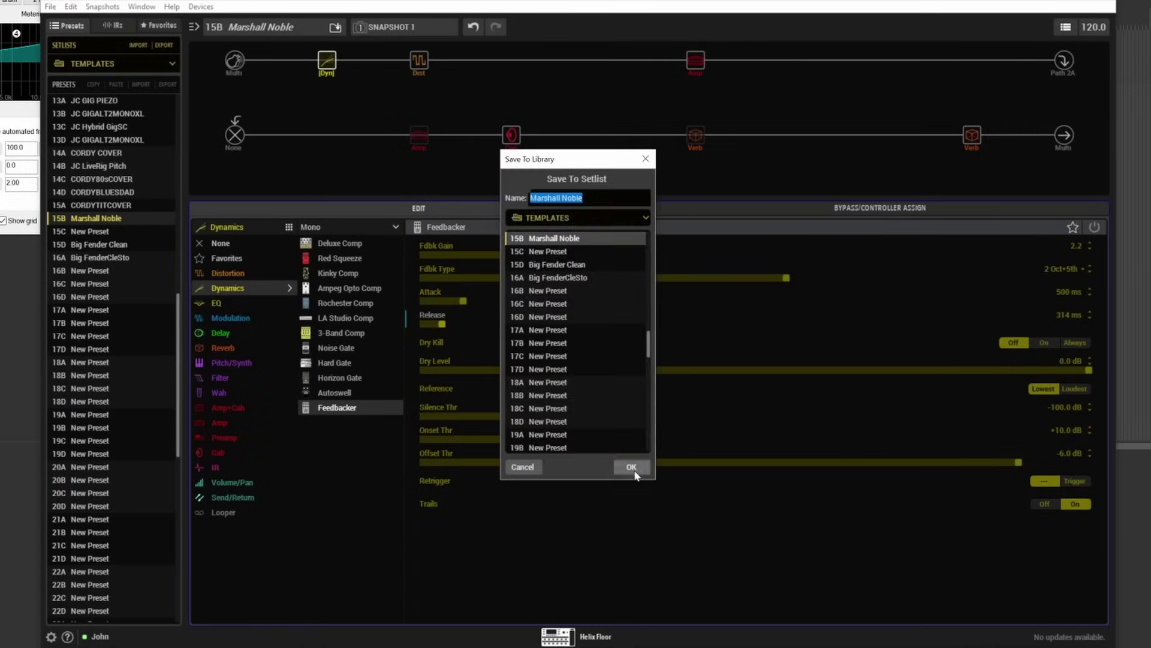
pyautogui.click(629, 466)
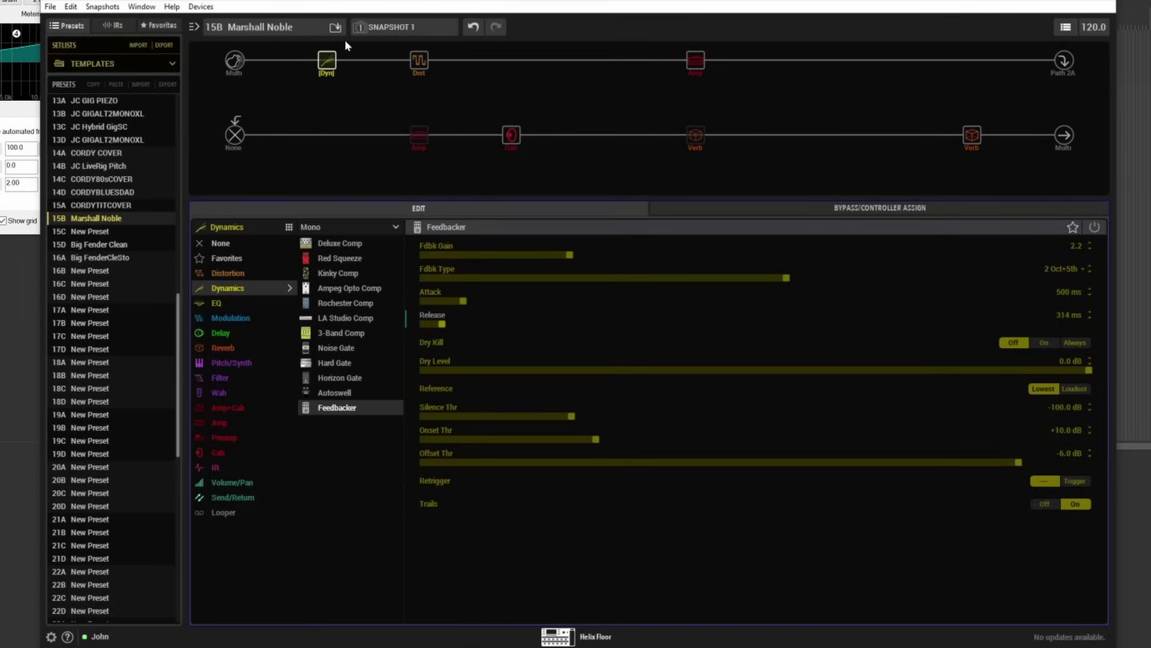
# Step: Review the settings of the Feedbacker, Line 6 Aristocrat, Prize Drive and Brit 2203 blocks in turn
pyautogui.click(324, 70)
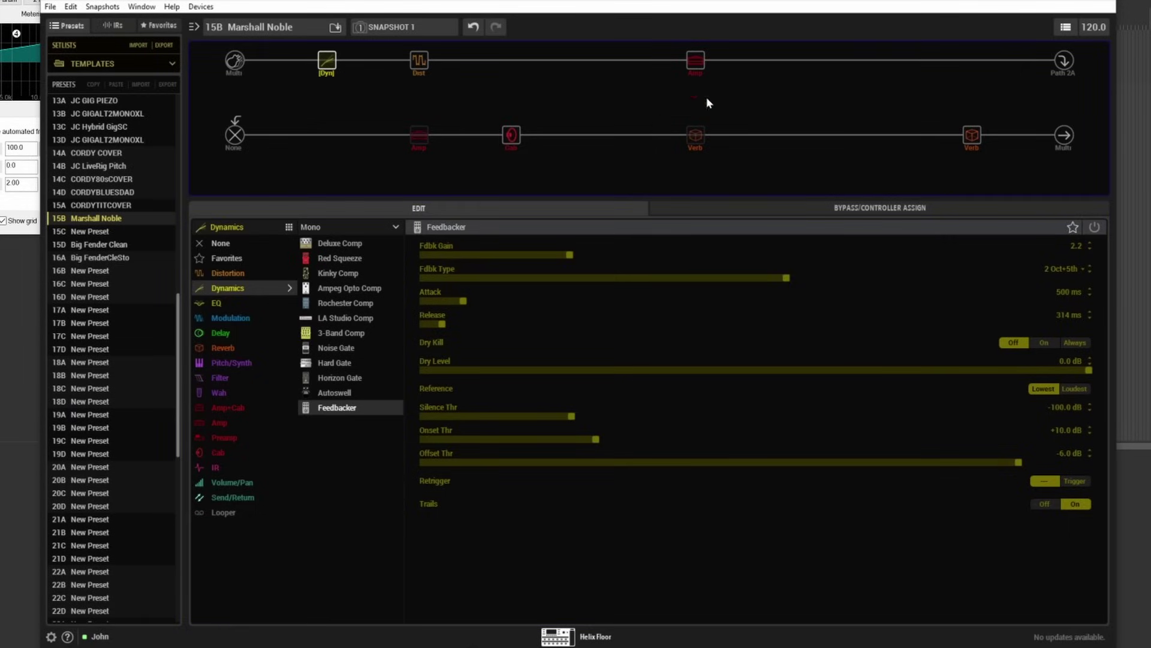
pyautogui.click(701, 69)
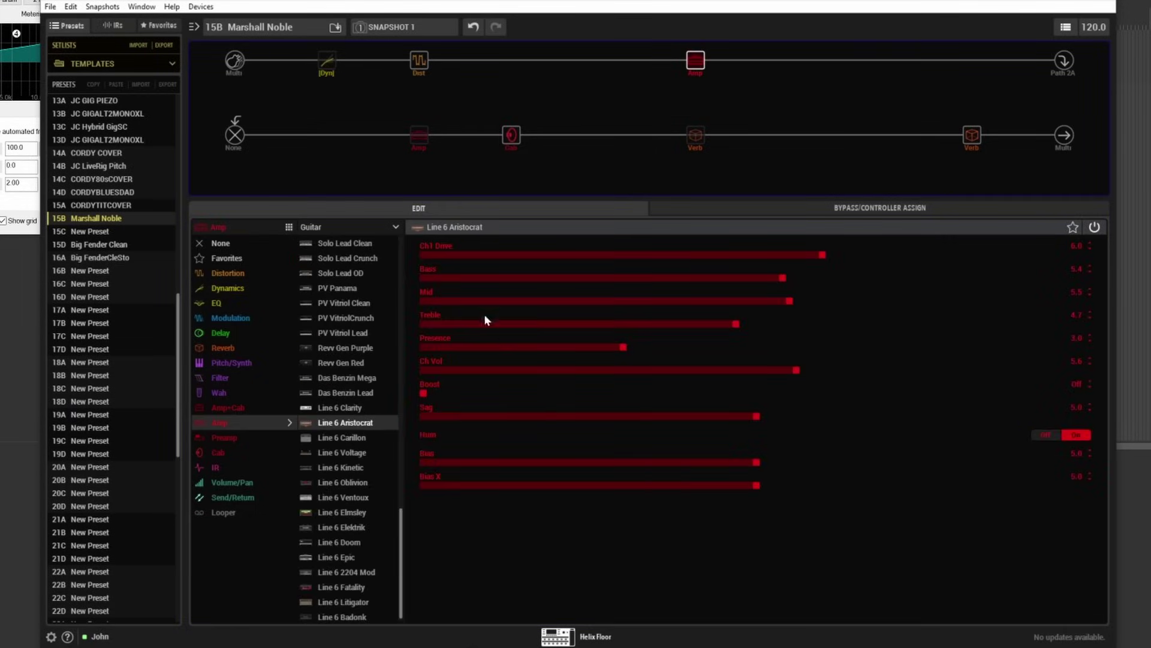
pyautogui.click(418, 69)
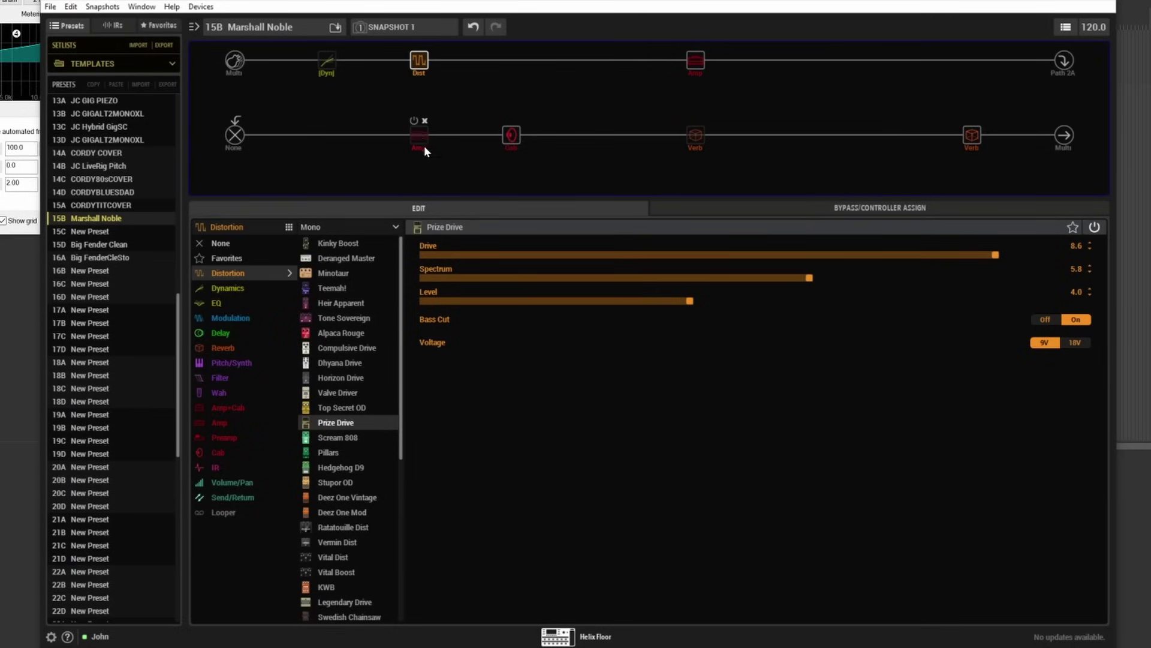
pyautogui.click(417, 133)
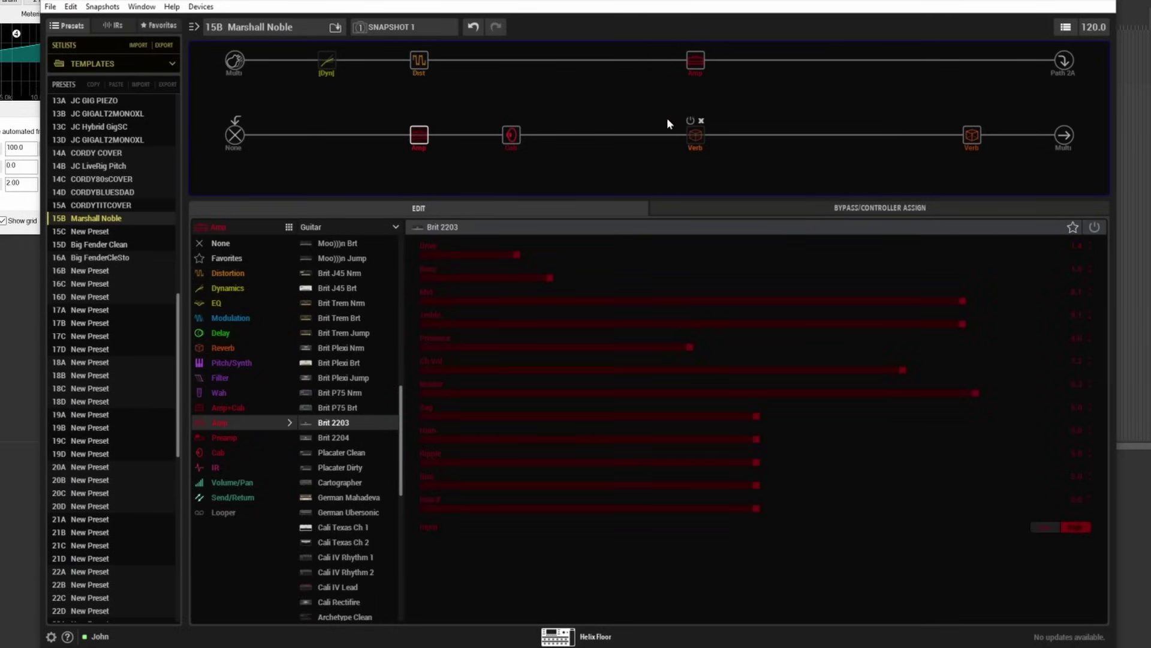